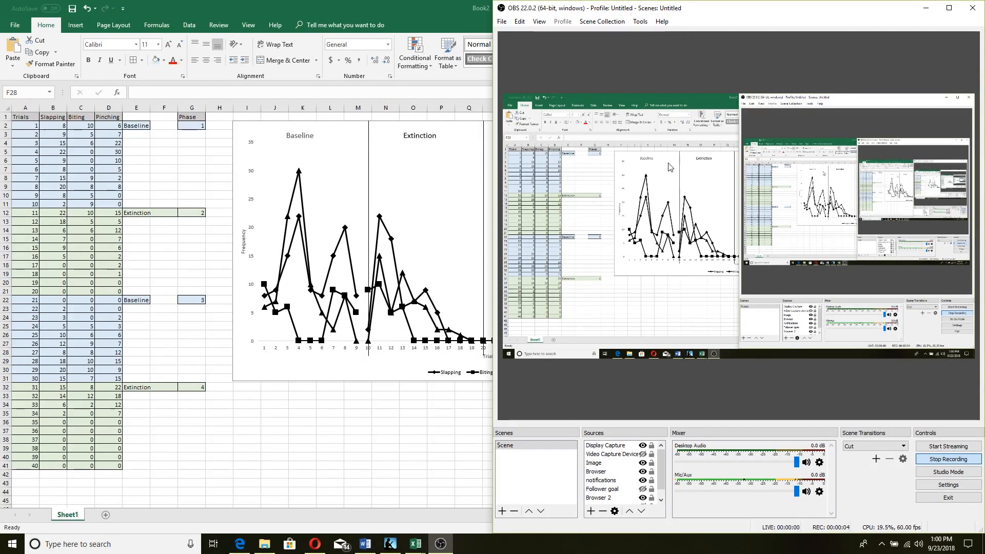
Maximize the Book2 Excel window to show the full Baseline/Extinction chart
{"action": "double_click", "coordinate": [395, 8]}
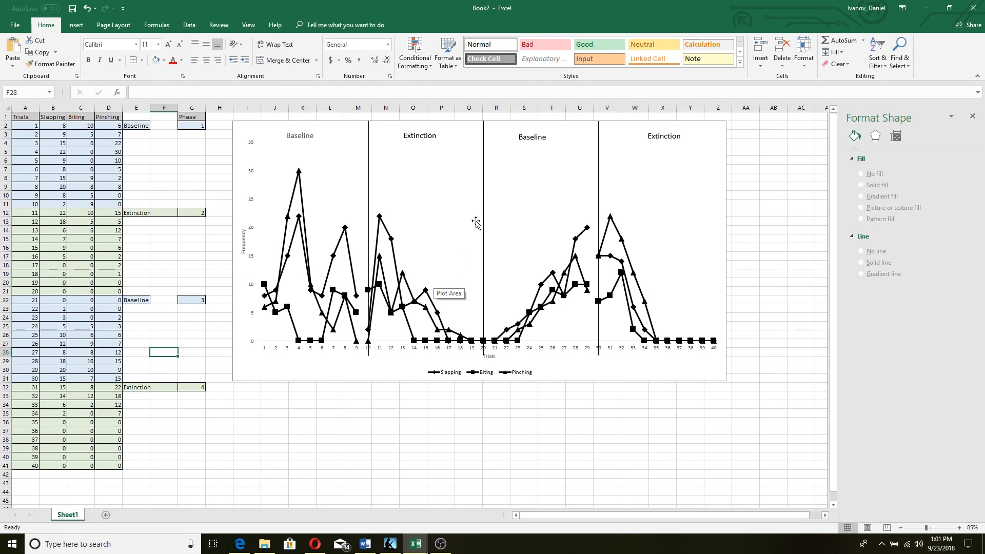
{"action": "mouse_move", "coordinate": [407, 312]}
Create a new blank workbook from the File menu
{"action": "left_click", "coordinate": [15, 27]}
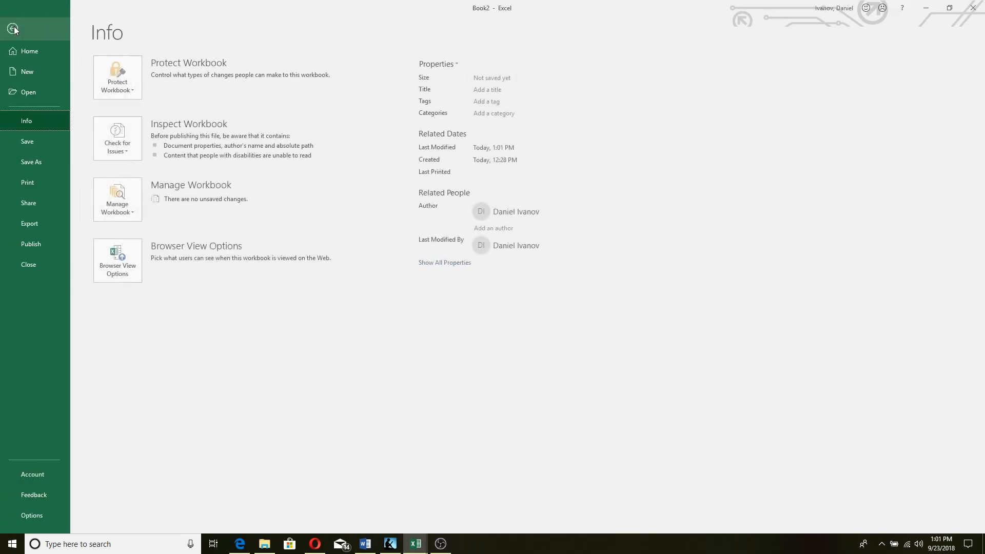
{"action": "left_click", "coordinate": [39, 72]}
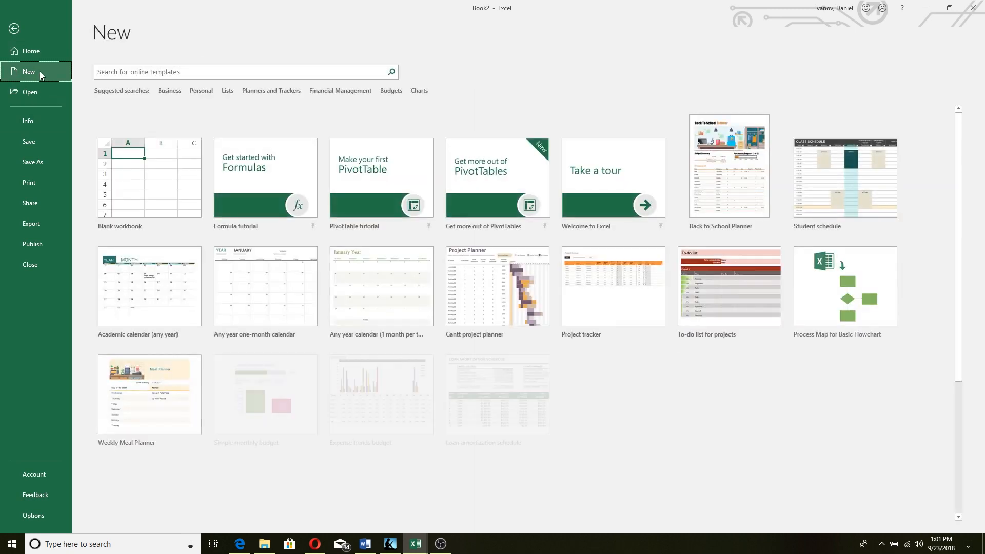
{"action": "left_click", "coordinate": [178, 188]}
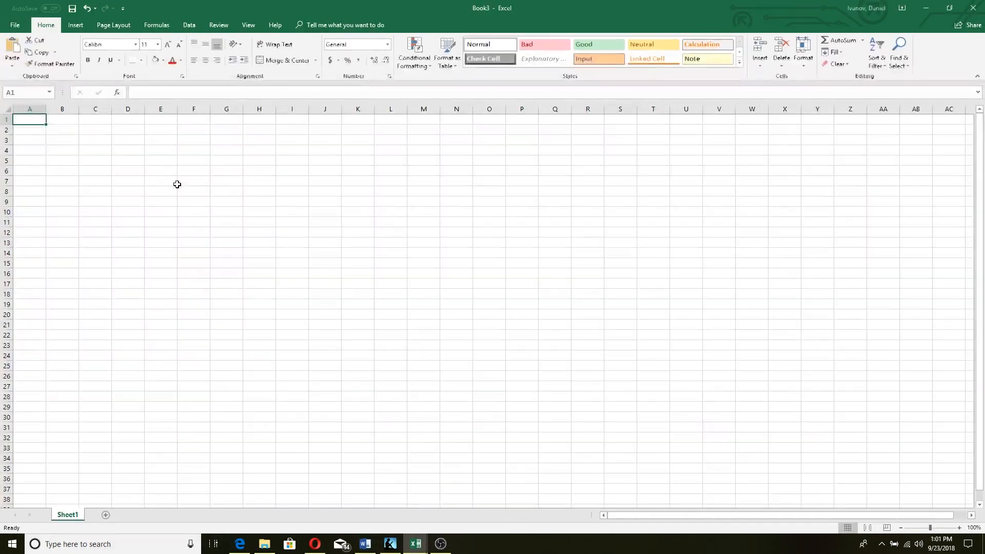
Enter the heading Trials in cell A1
{"action": "double_click", "coordinate": [37, 122]}
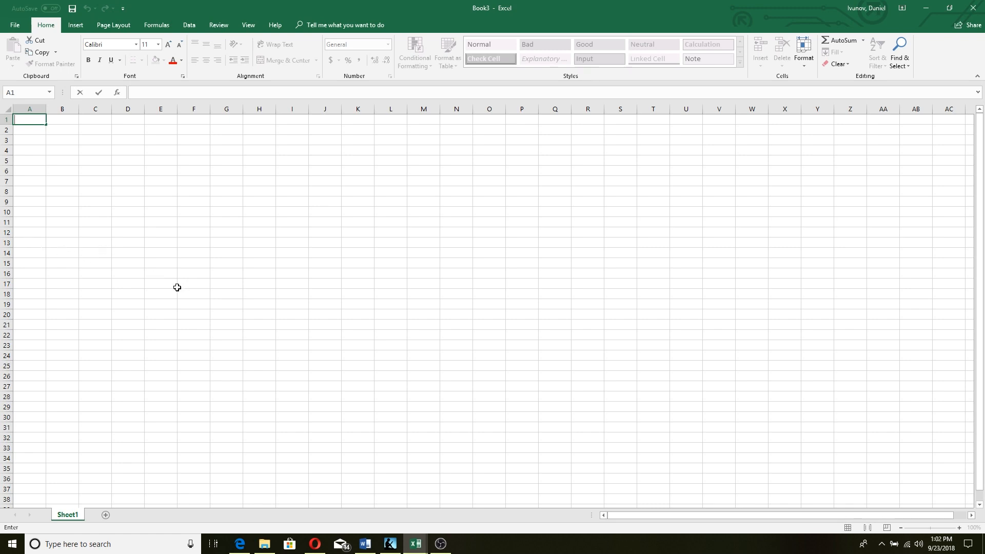
{"action": "left_click", "coordinate": [28, 120]}
{"action": "type", "text": "Trials"}
{"action": "left_click", "coordinate": [62, 120]}
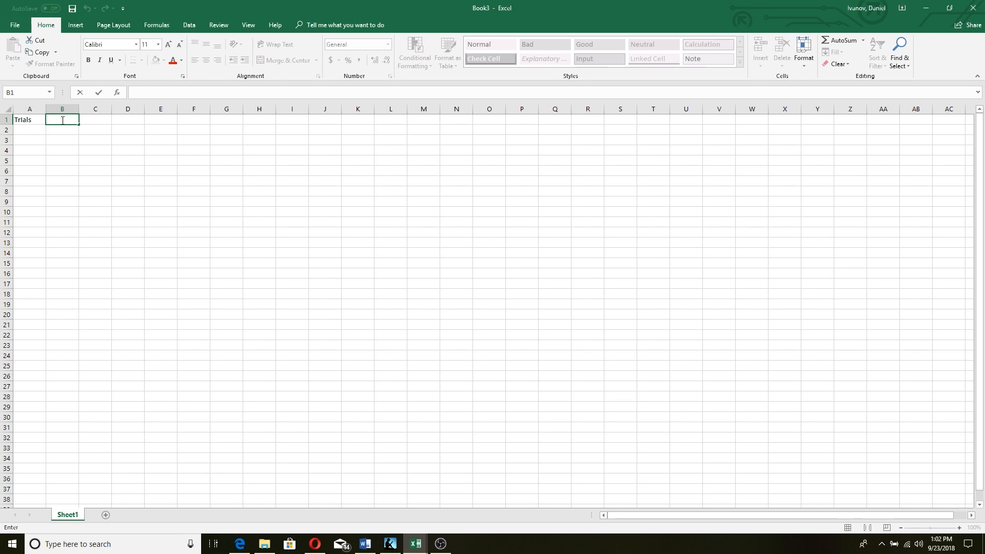
Check the Book2 example chart, then return to the Book3 workbook
{"action": "left_click", "coordinate": [408, 549]}
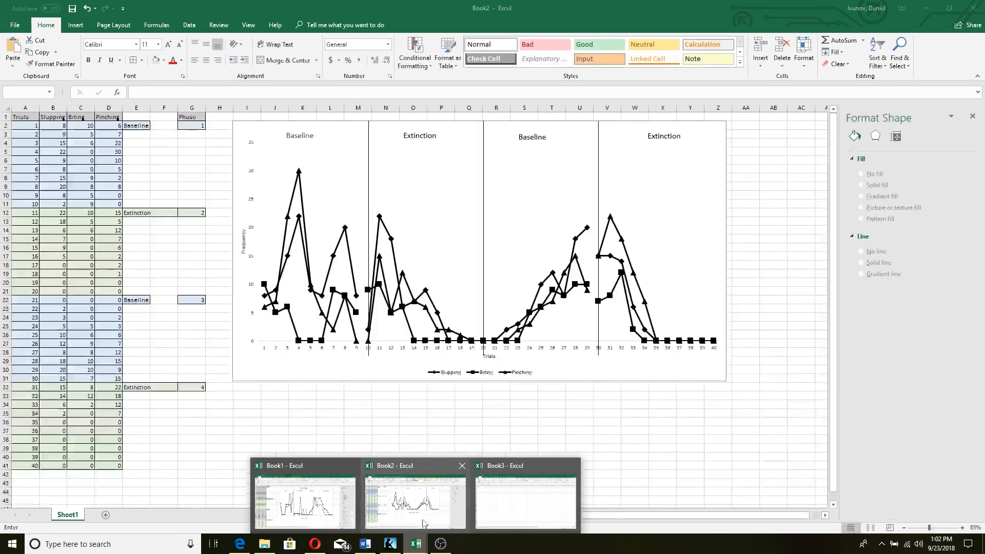
{"action": "left_click", "coordinate": [423, 517]}
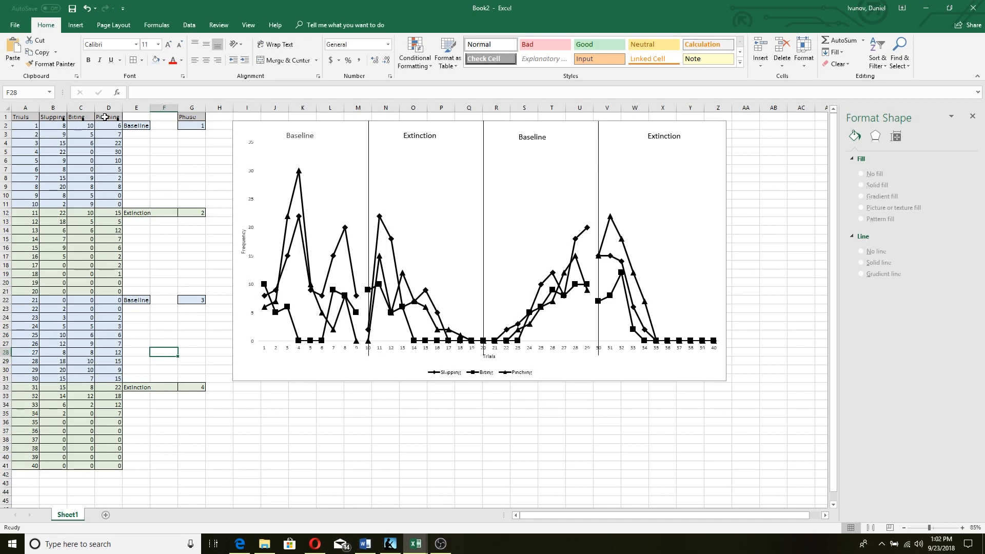
{"action": "mouse_move", "coordinate": [416, 543]}
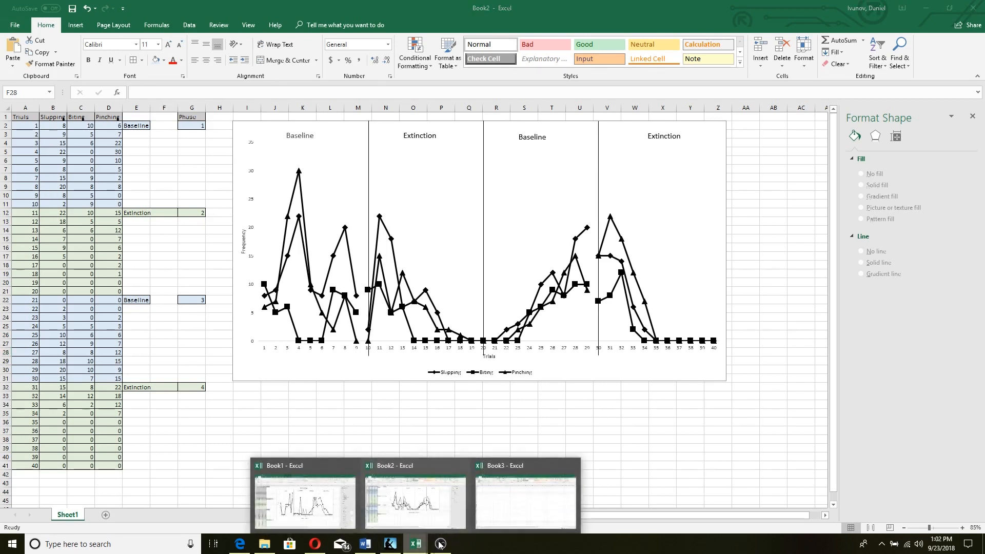
{"action": "left_click", "coordinate": [504, 500]}
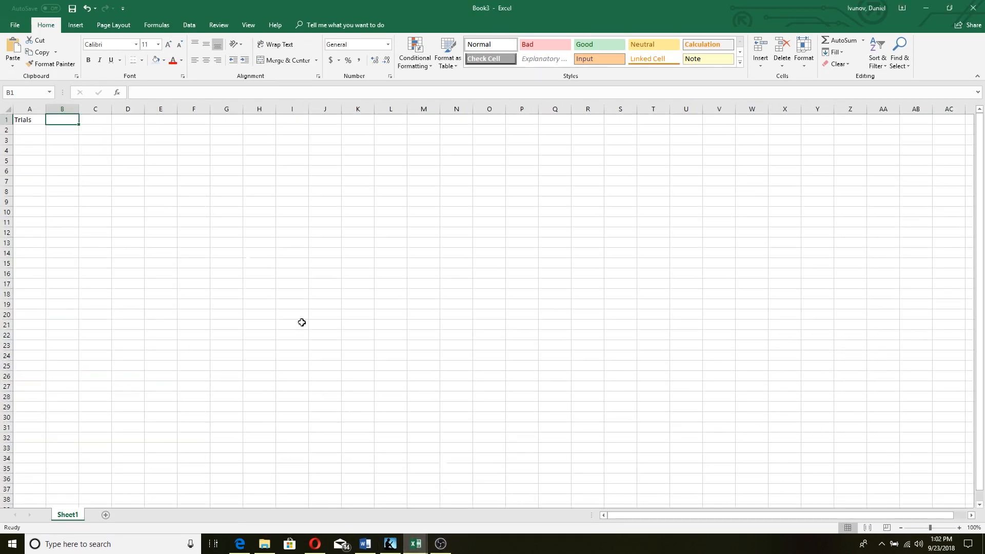
Enter the headings Punching in B1 and Kicking in C1
{"action": "double_click", "coordinate": [59, 117]}
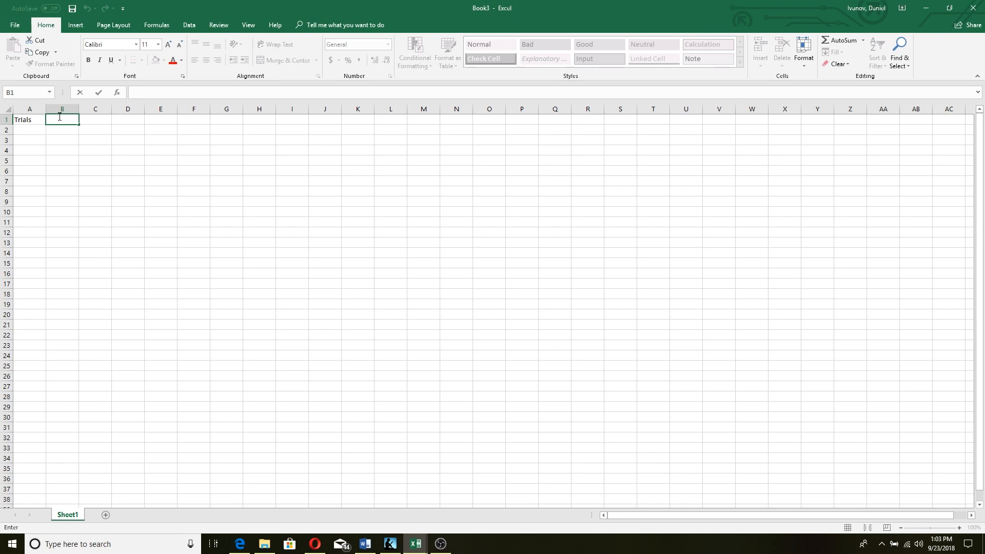
{"action": "type", "text": "Punching"}
{"action": "left_click", "coordinate": [101, 120]}
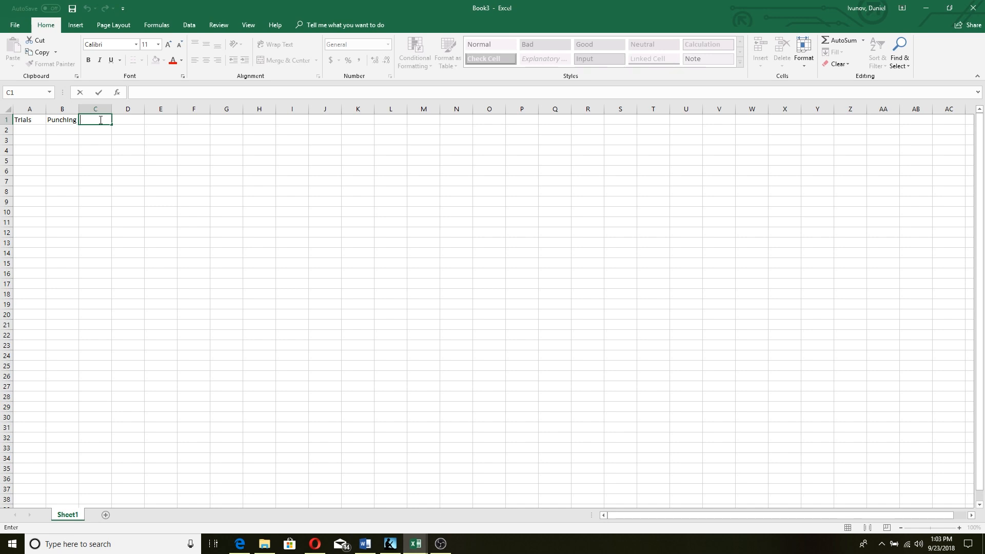
{"action": "type", "text": "Kicking"}
{"action": "left_click", "coordinate": [141, 123]}
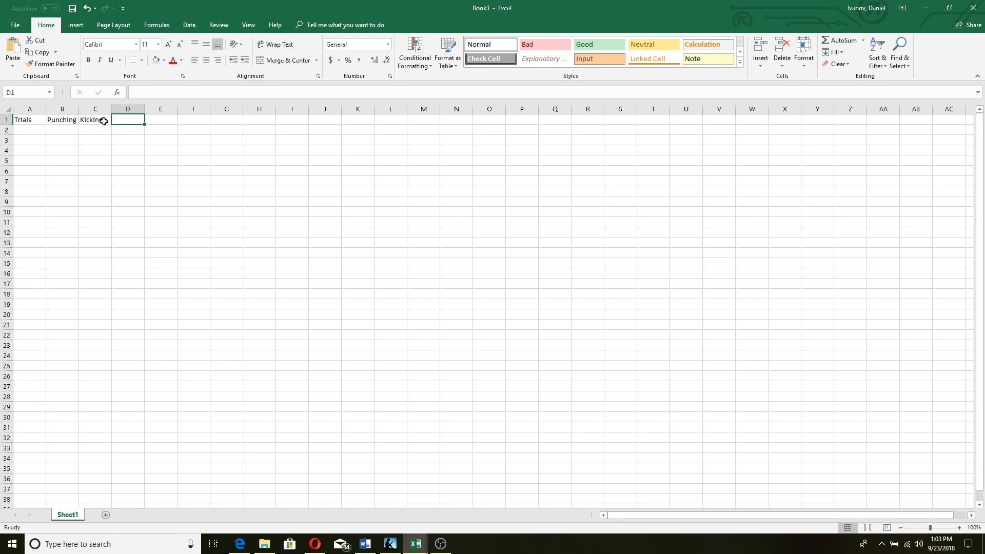
{"action": "left_click_drag", "start_coordinate": [102, 121], "coordinate": [32, 119]}
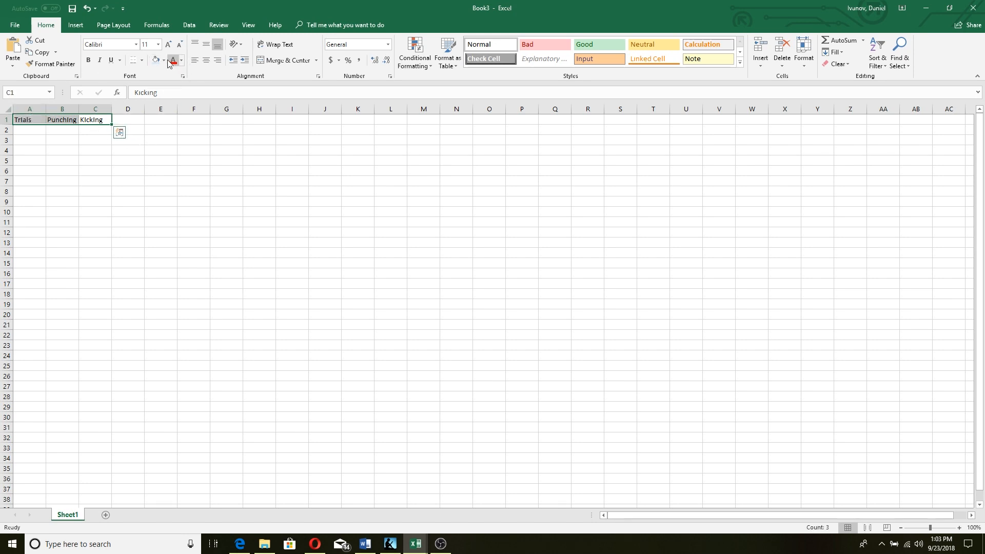
{"action": "left_click", "coordinate": [86, 134]}
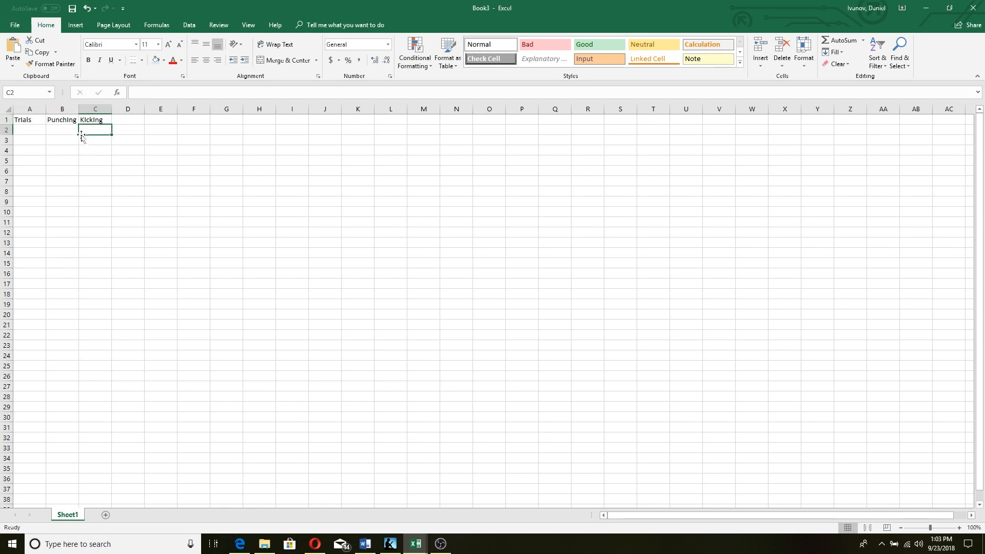
Enter trial number 1 in cell A2
{"action": "left_click", "coordinate": [25, 130]}
{"action": "double_click", "coordinate": [26, 131]}
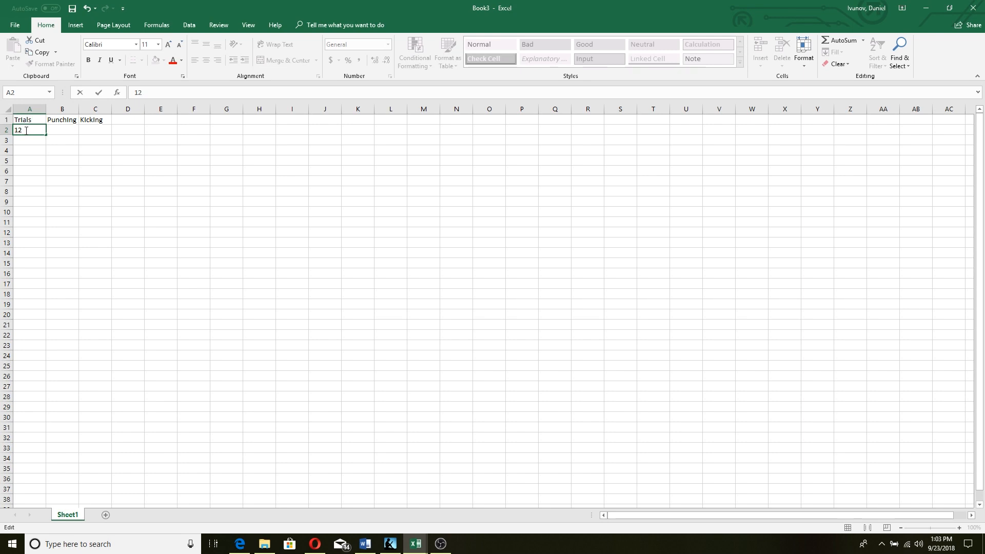
{"action": "key", "text": "Return"}
Enter 2 in A3 and fill the trial numbers down to 10
{"action": "type", "text": "2"}
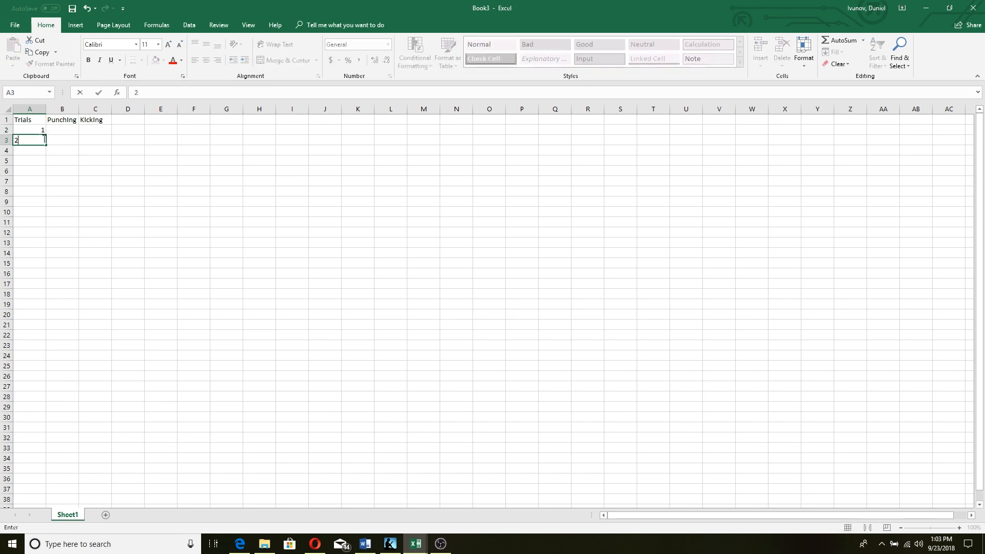
{"action": "left_click", "coordinate": [84, 142]}
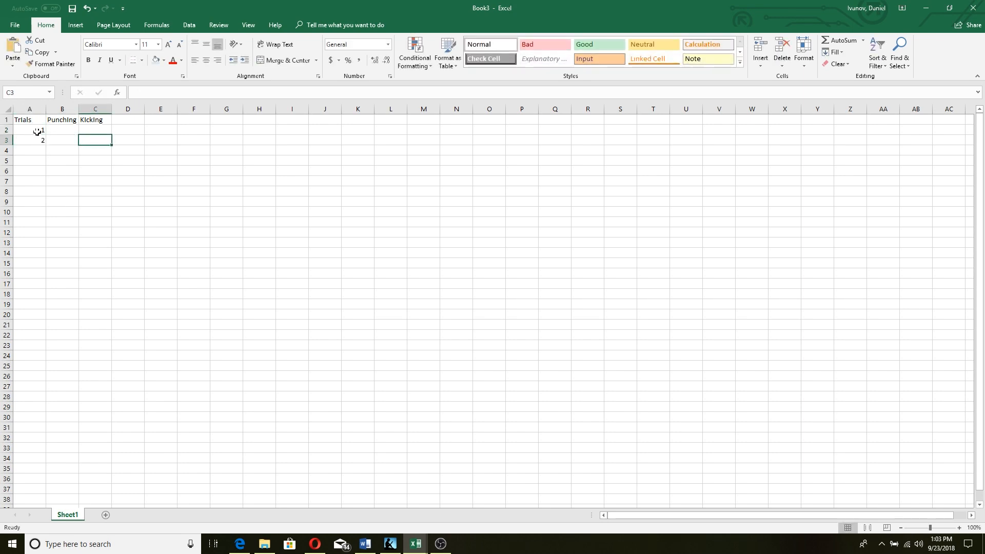
{"action": "left_click_drag", "start_coordinate": [36, 128], "coordinate": [46, 226]}
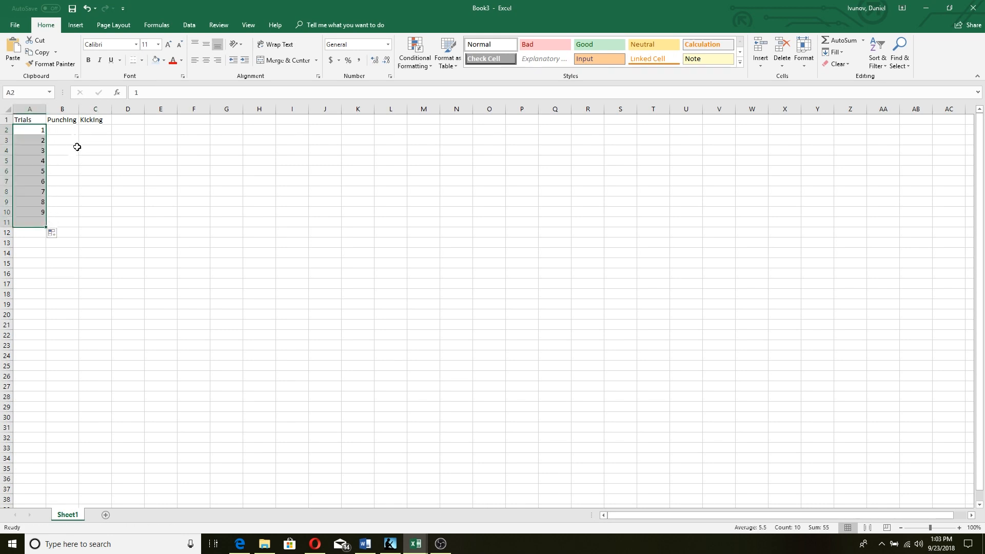
Enter Punching counts 22, 25, 35, 22, 15, 18, 30, 35, 41, 22 in B2:B11
{"action": "double_click", "coordinate": [60, 129]}
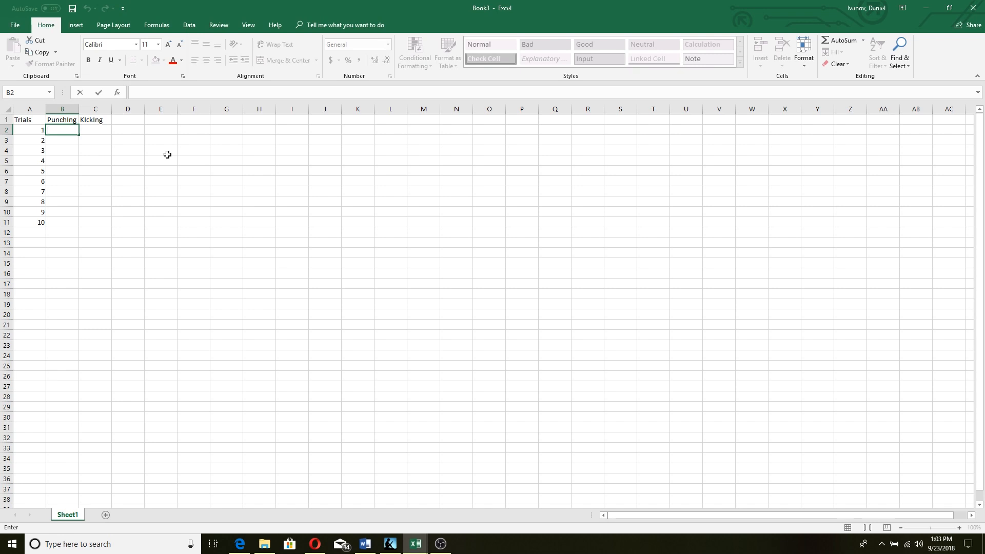
{"action": "key", "text": "Return"}
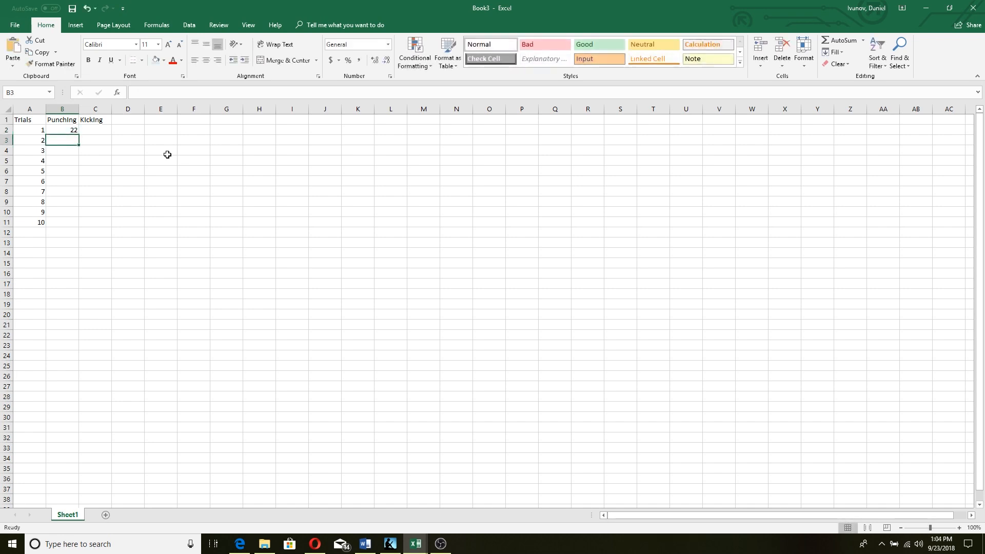
{"action": "type", "text": "2"}
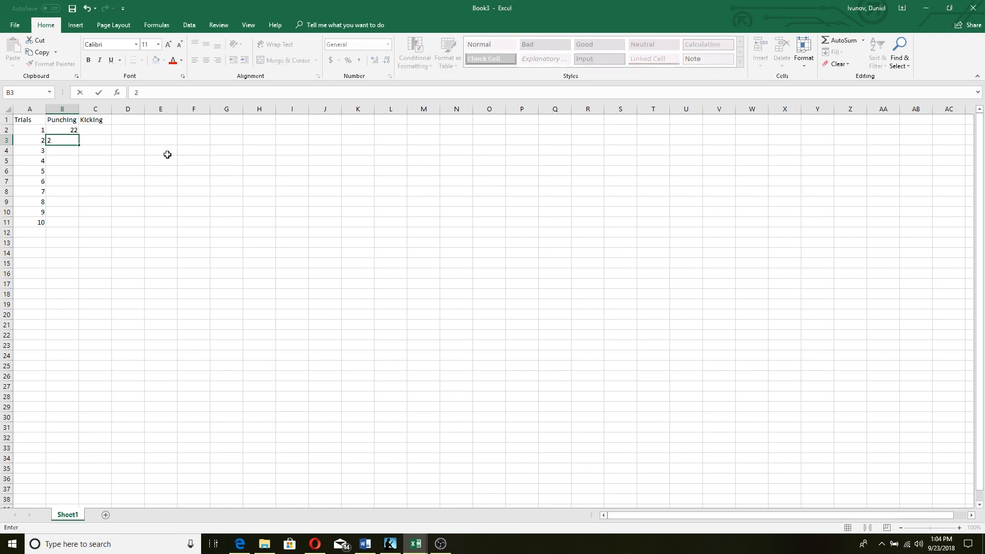
{"action": "type", "text": "5"}
{"action": "key", "text": "Return"}
{"action": "type", "text": "35"}
{"action": "key", "text": "Return"}
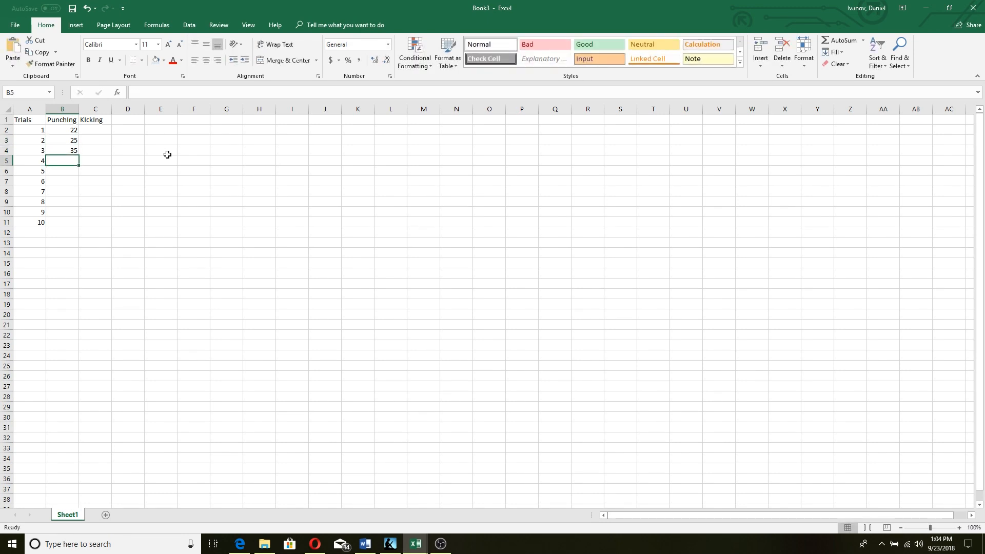
{"action": "type", "text": "22"}
{"action": "key", "text": "Return"}
{"action": "type", "text": "15"}
{"action": "key", "text": "Return"}
{"action": "type", "text": "18"}
{"action": "key", "text": "Return"}
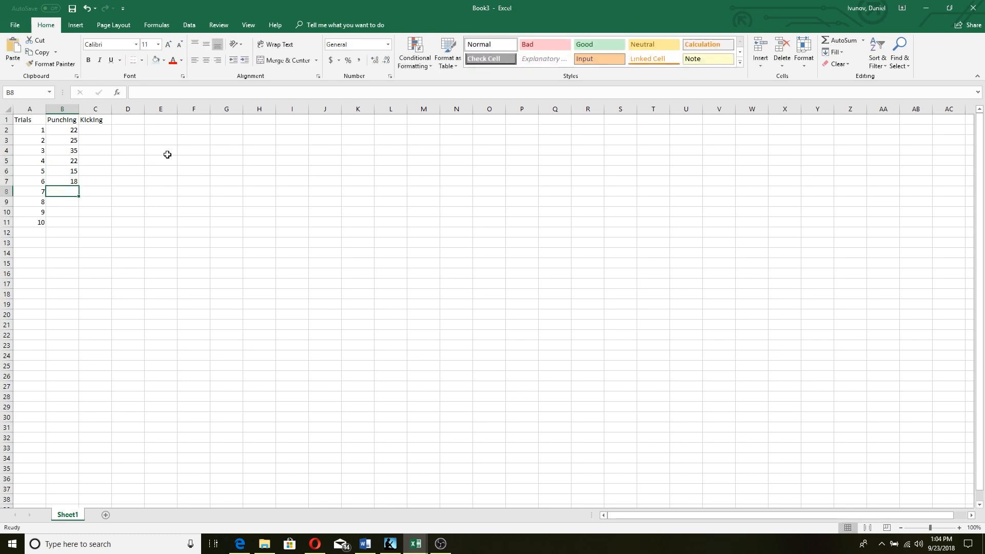
{"action": "type", "text": "30"}
{"action": "key", "text": "Return"}
{"action": "type", "text": "35"}
{"action": "key", "text": "Return"}
{"action": "type", "text": "41"}
{"action": "key", "text": "Return"}
{"action": "type", "text": "22"}
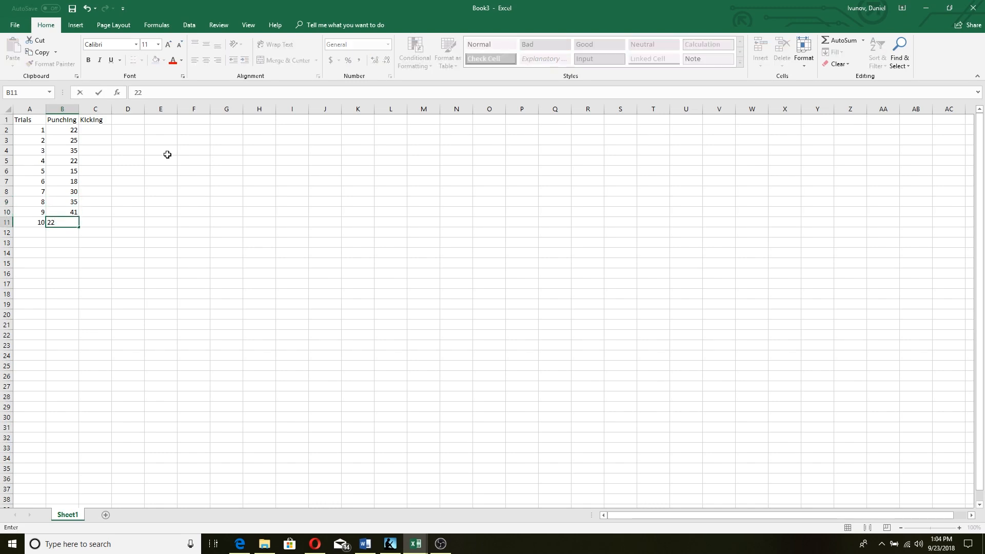
Enter Kicking counts 12, 10, 11, 12, 15, 17, 8, 9, 22, 15 in C2:C11
{"action": "double_click", "coordinate": [96, 130]}
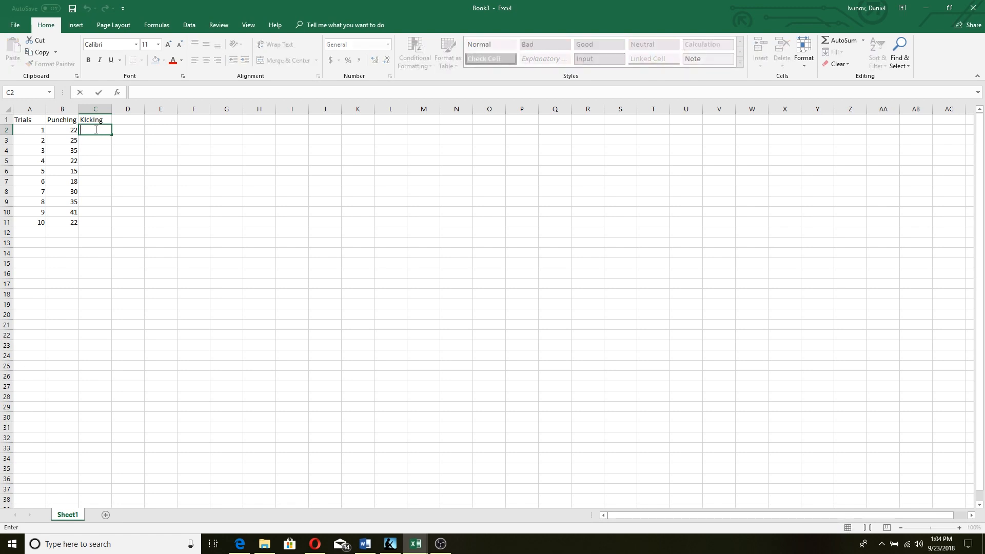
{"action": "type", "text": "12"}
{"action": "key", "text": "Return"}
{"action": "type", "text": "10"}
{"action": "key", "text": "Return"}
{"action": "type", "text": "11"}
{"action": "key", "text": "Return"}
{"action": "type", "text": "12"}
{"action": "key", "text": "Return"}
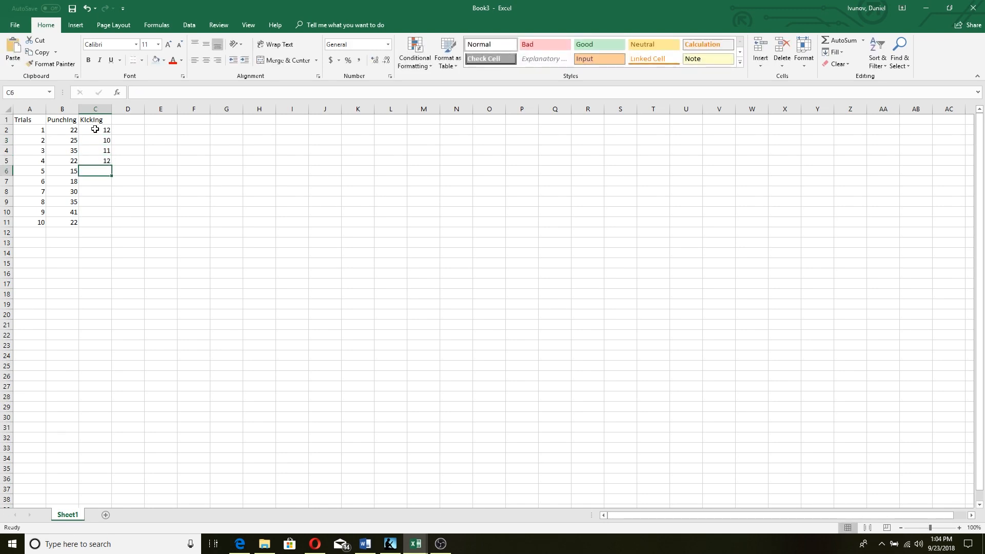
{"action": "type", "text": "15"}
{"action": "key", "text": "Return"}
{"action": "type", "text": "17"}
{"action": "key", "text": "Return"}
{"action": "type", "text": "8"}
{"action": "key", "text": "Return"}
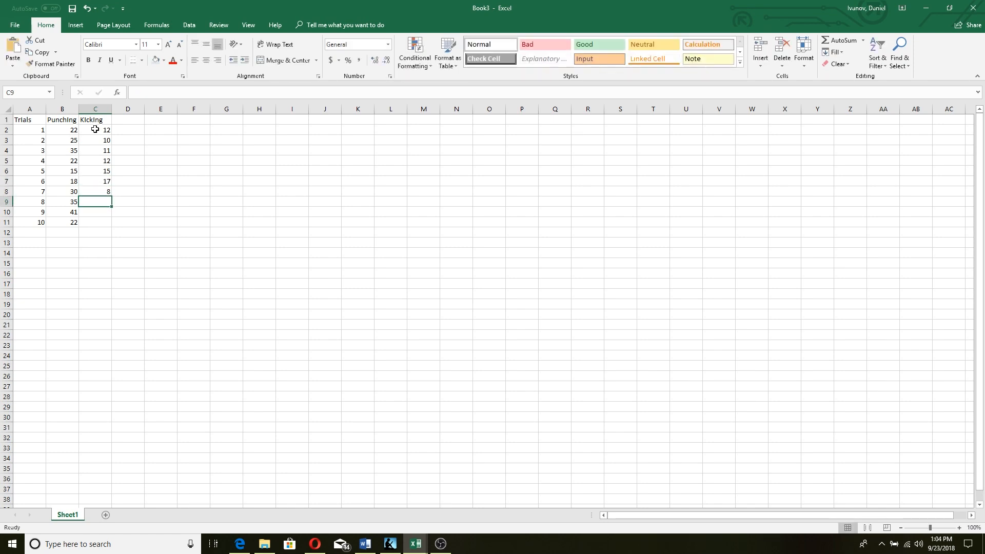
{"action": "type", "text": "9"}
{"action": "key", "text": "Return"}
{"action": "type", "text": "22"}
{"action": "key", "text": "Return"}
{"action": "type", "text": "15"}
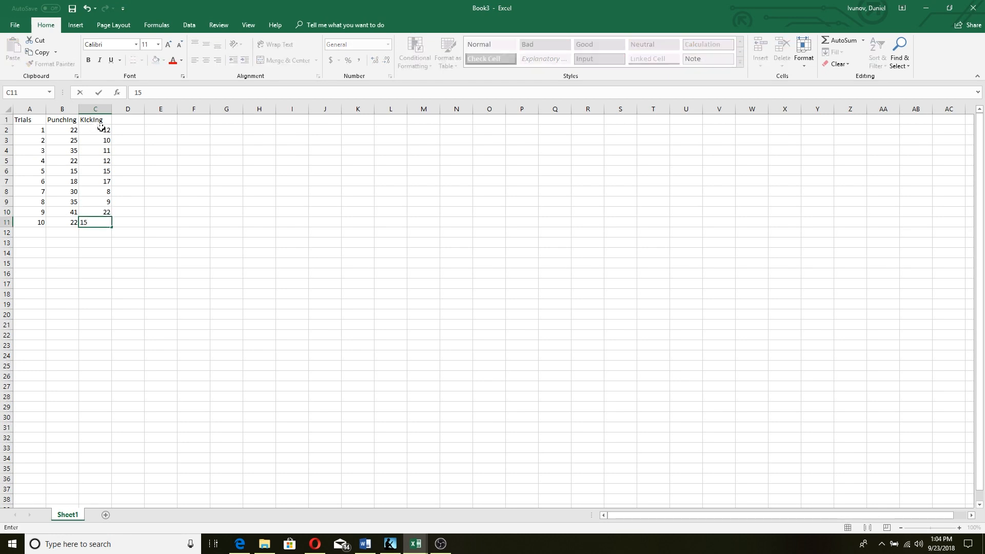
{"action": "left_click", "coordinate": [190, 173]}
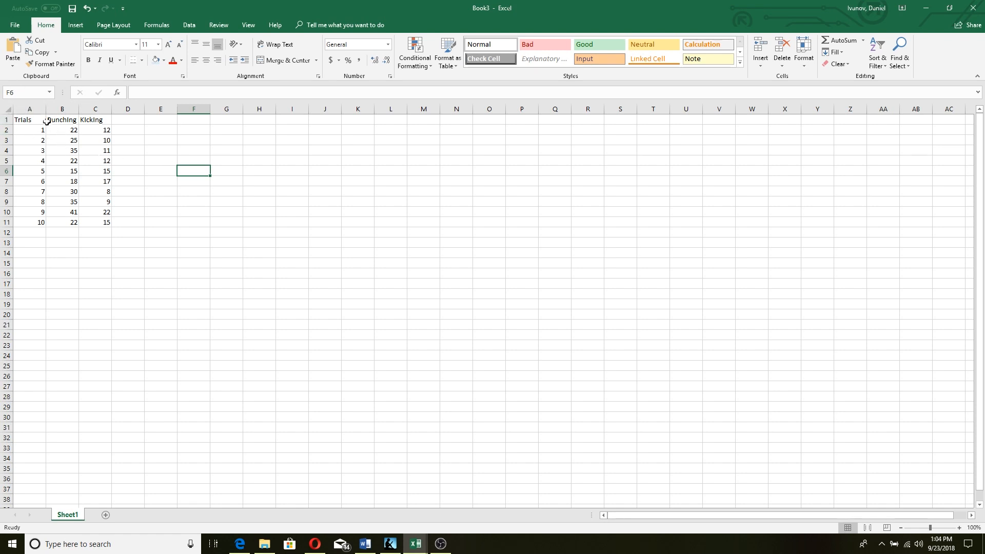
Apply All Borders to the table A1:C11
{"action": "left_click_drag", "start_coordinate": [23, 120], "coordinate": [105, 222]}
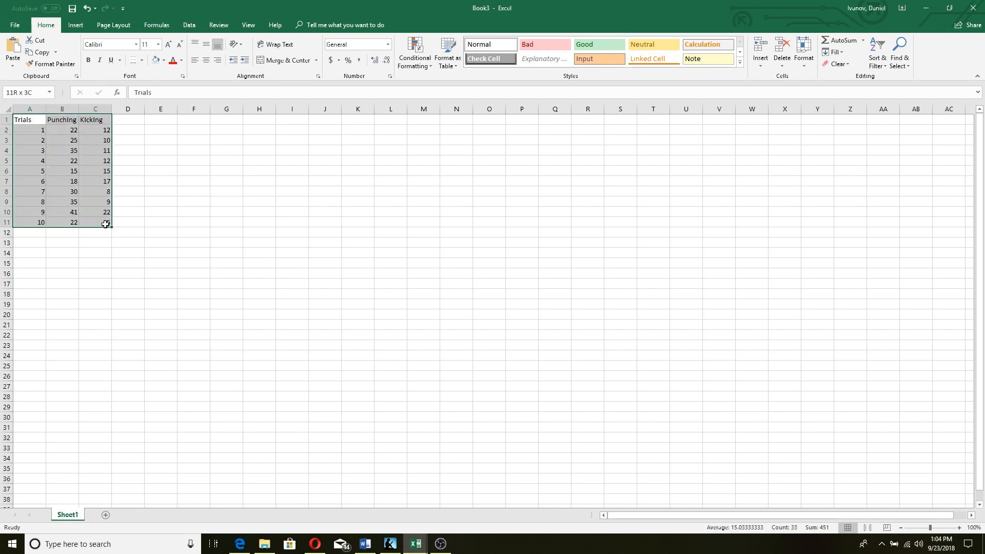
{"action": "left_click", "coordinate": [140, 62]}
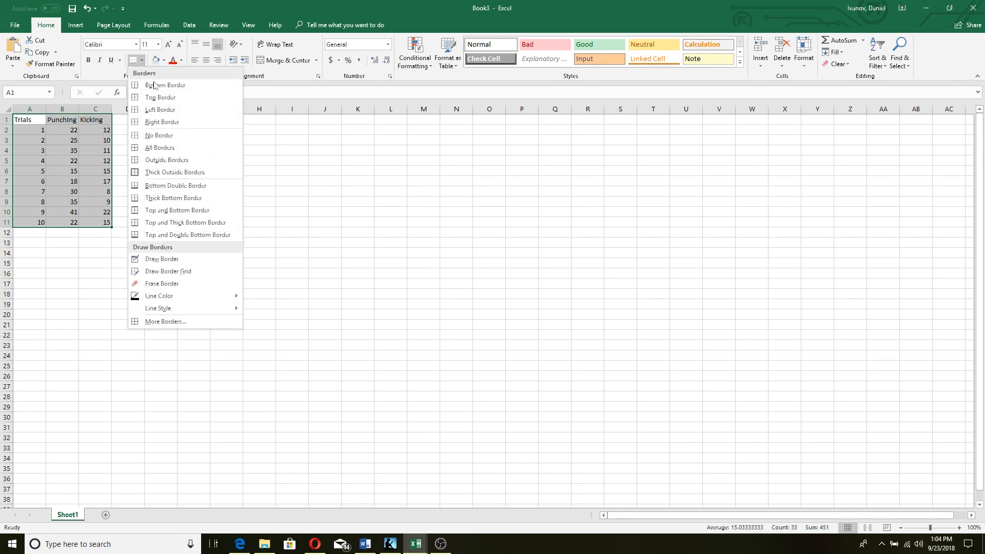
{"action": "left_click", "coordinate": [184, 147]}
{"action": "left_click_drag", "start_coordinate": [260, 171], "coordinate": [254, 163]}
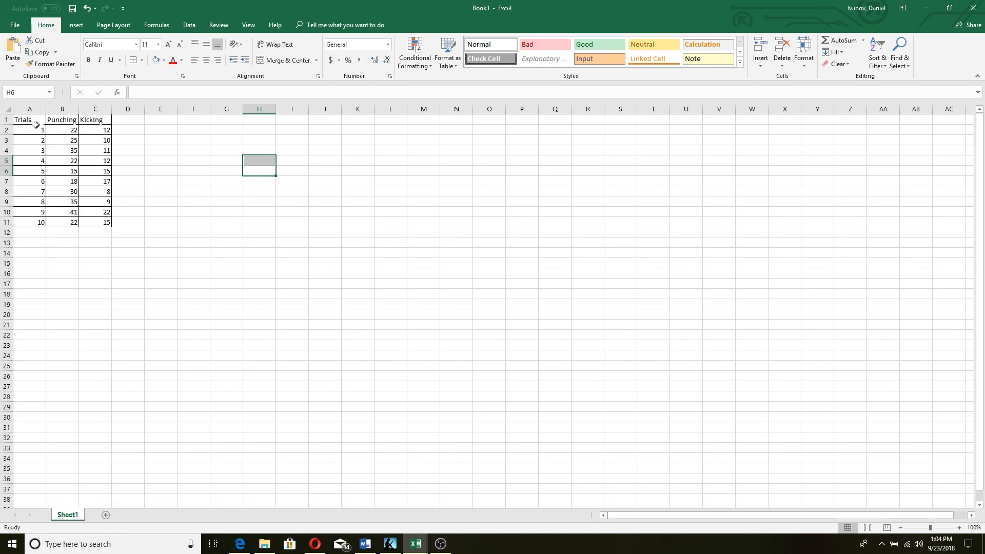
Shade the header row A1:C1 grey
{"action": "left_click_drag", "start_coordinate": [29, 121], "coordinate": [93, 122]}
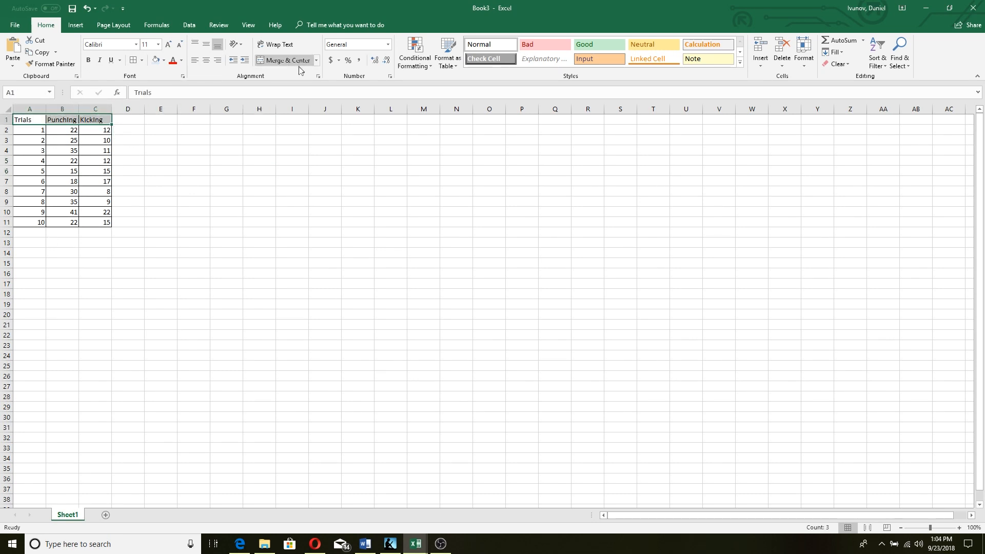
{"action": "left_click", "coordinate": [164, 61]}
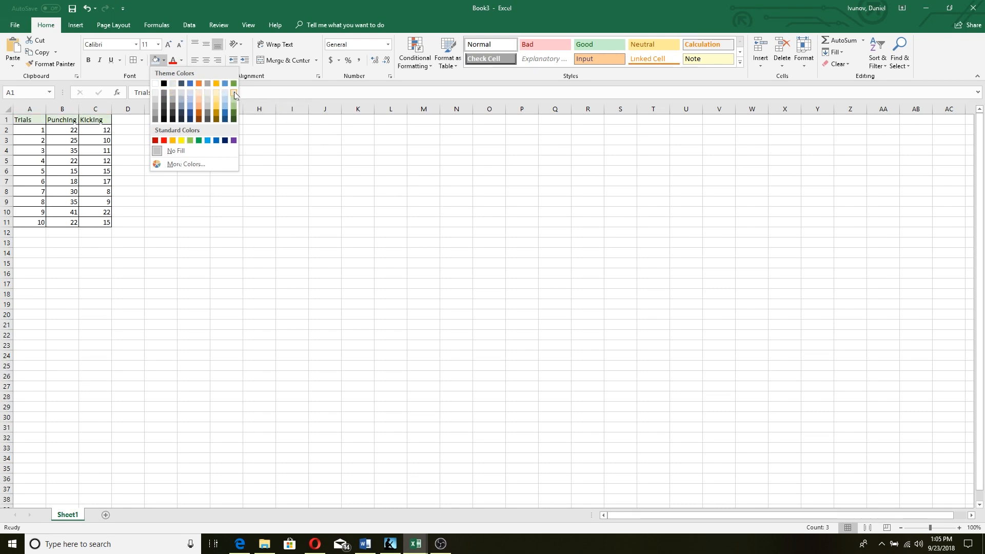
{"action": "left_click", "coordinate": [170, 94]}
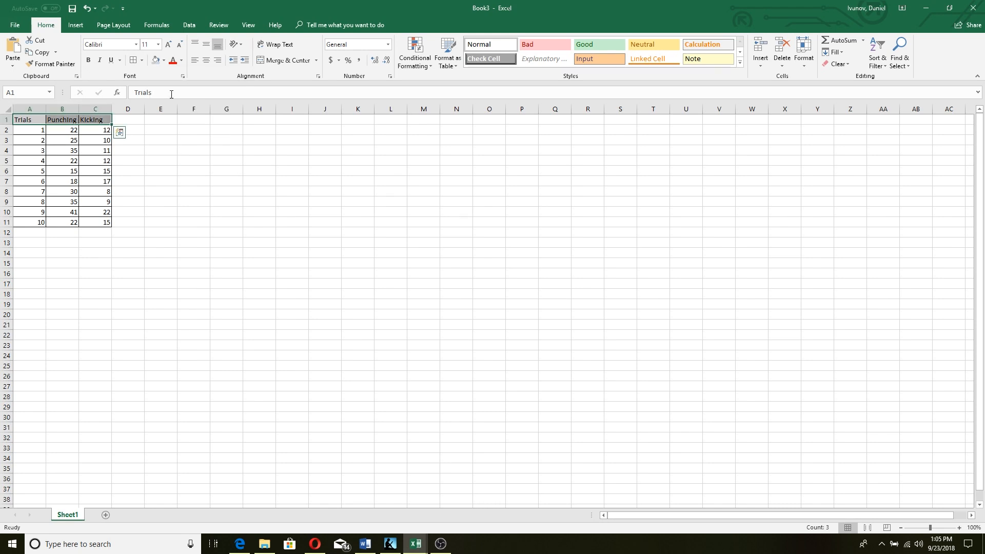
{"action": "left_click", "coordinate": [174, 138]}
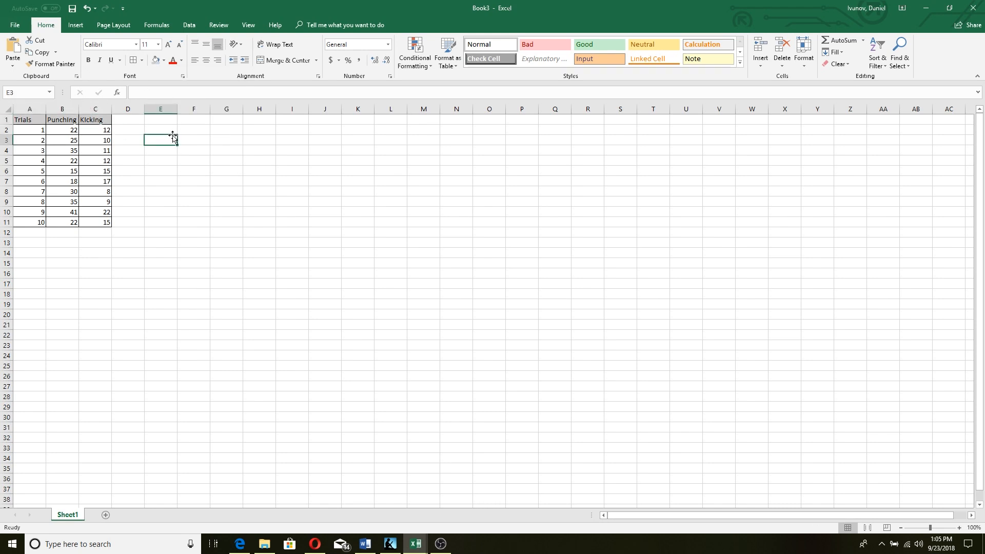
{"action": "left_click", "coordinate": [138, 131]}
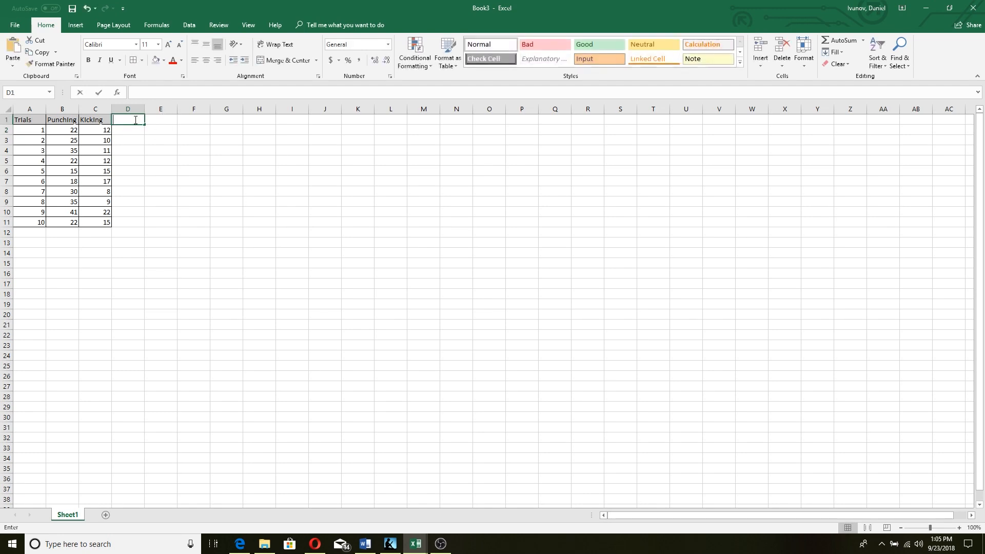
Enter the heading Phase in E1 and the label Baseline in E2
{"action": "left_click", "coordinate": [154, 119]}
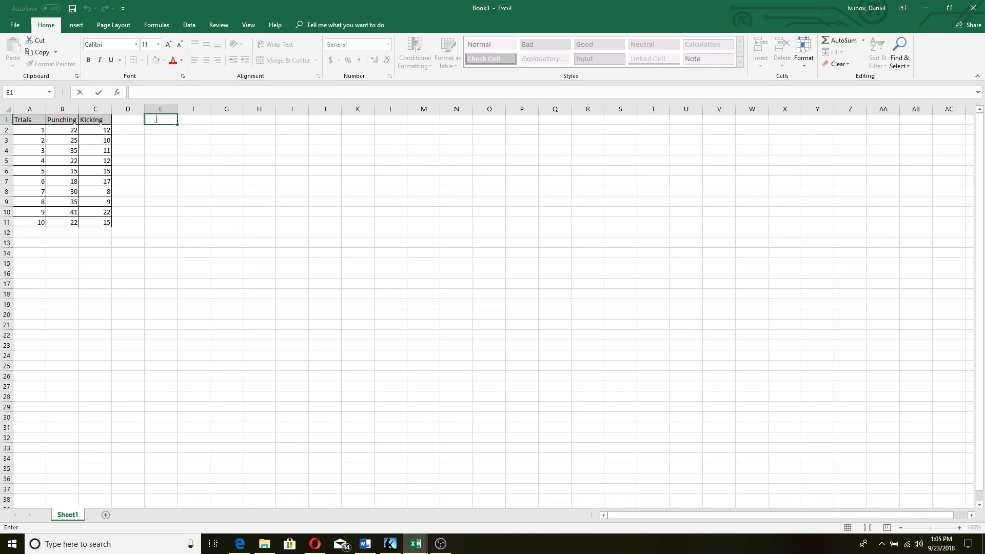
{"action": "key", "text": "BackSpace"}
{"action": "key", "text": "BackSpace"}
{"action": "key", "text": "BackSpace"}
{"action": "double_click", "coordinate": [166, 129]}
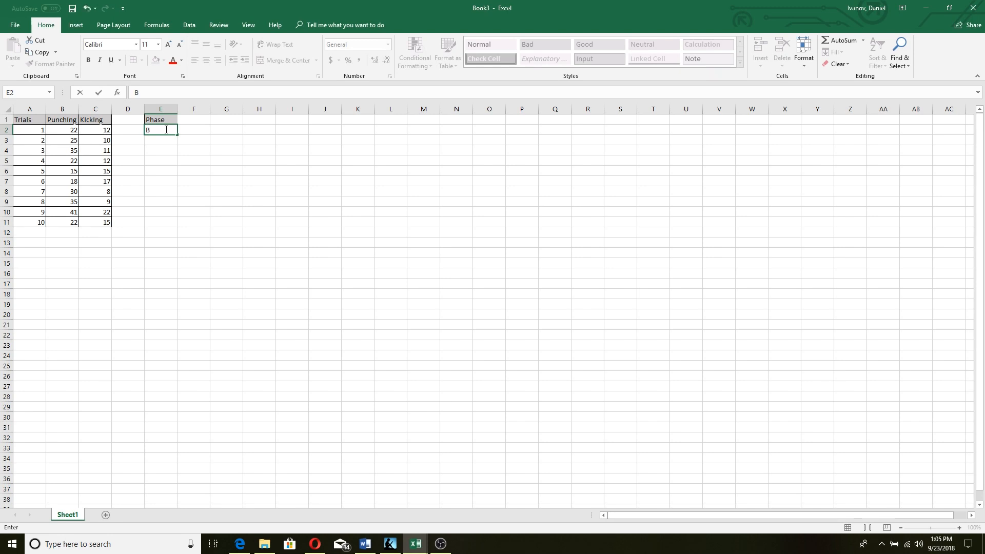
{"action": "type", "text": "Baseline"}
{"action": "left_click", "coordinate": [226, 140]}
{"action": "left_click", "coordinate": [162, 129]}
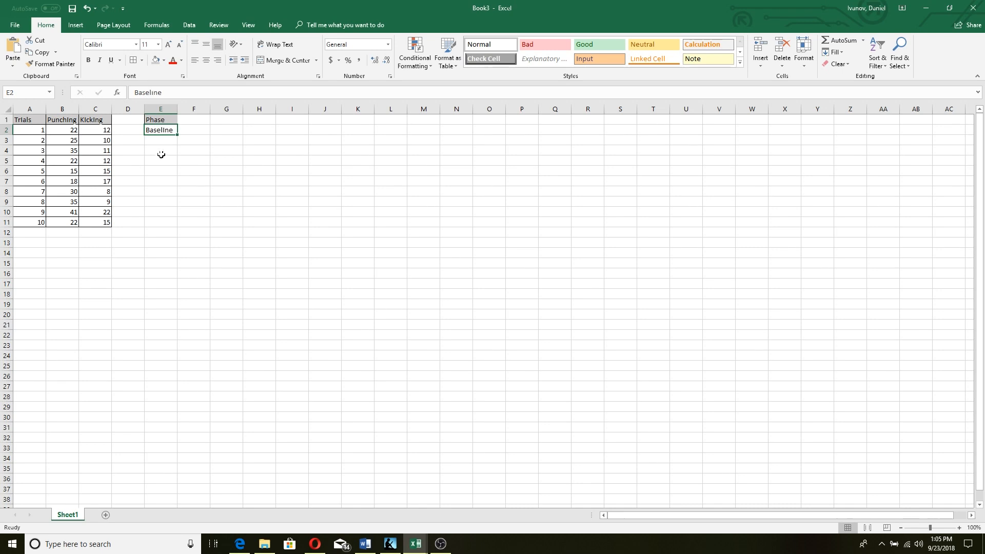
{"action": "left_click", "coordinate": [164, 61]}
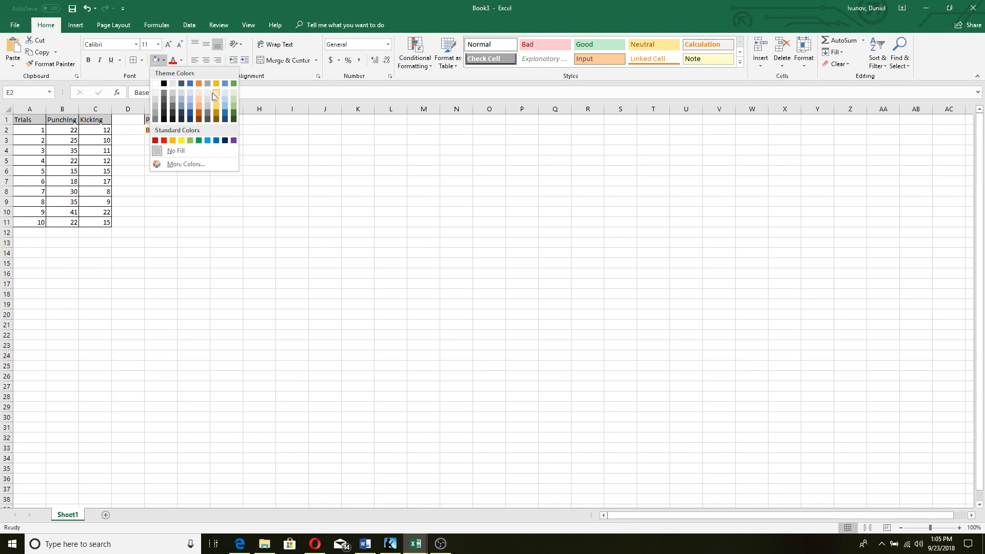
Fill the Baseline cell E2 and the data rows A2:C11 light green
{"action": "left_click", "coordinate": [234, 94]}
{"action": "left_click", "coordinate": [220, 139]}
{"action": "left_click_drag", "start_coordinate": [37, 130], "coordinate": [94, 226]}
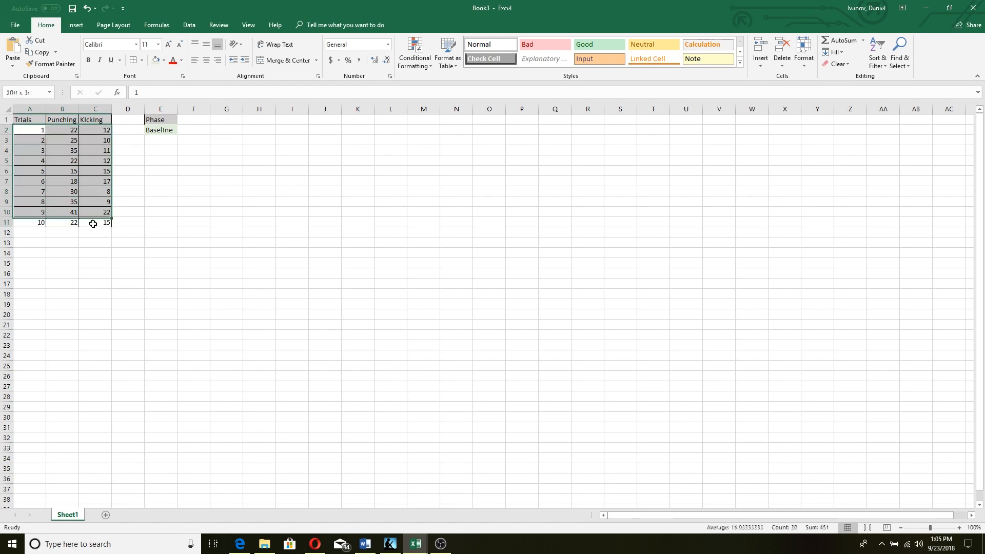
{"action": "left_click", "coordinate": [156, 60]}
Add borders around the Phase and Baseline cells E1:E2
{"action": "mouse_move", "coordinate": [155, 121]}
{"action": "left_mouse_down"}
{"action": "mouse_move", "coordinate": [162, 138]}
{"action": "mouse_move", "coordinate": [162, 129]}
{"action": "left_mouse_up"}
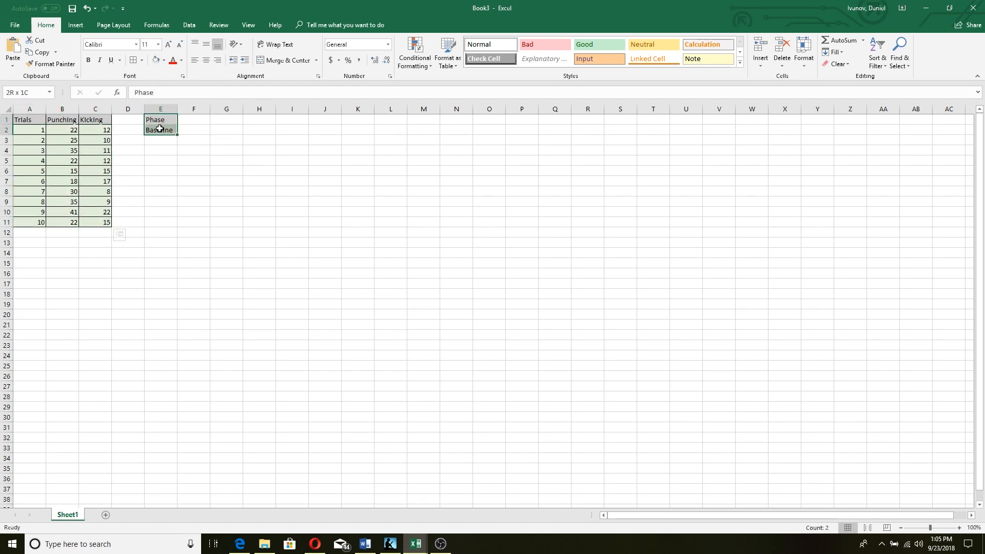
{"action": "left_click", "coordinate": [133, 60]}
{"action": "left_click", "coordinate": [159, 179]}
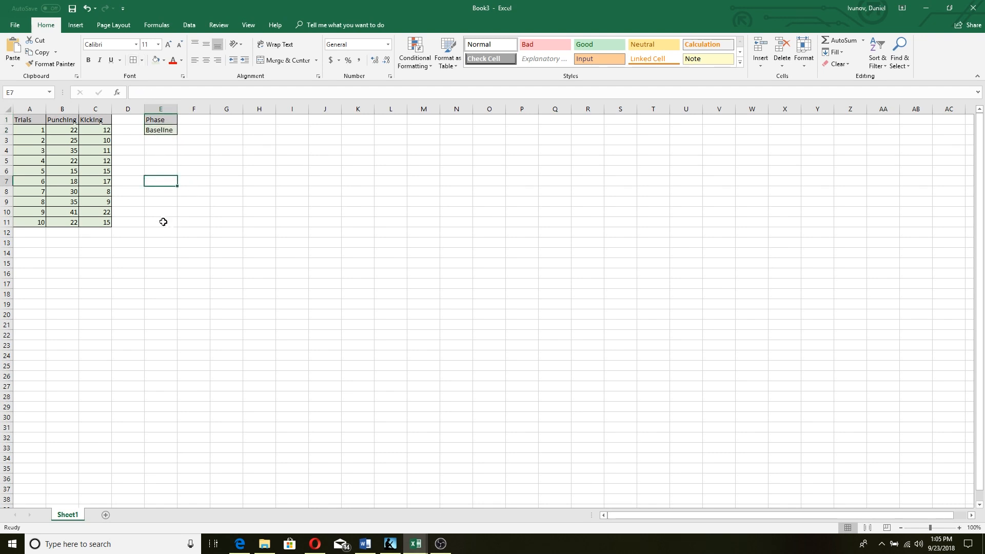
Copy the Trials, Punching and Kicking headers into row 12, then delete them
{"action": "left_click_drag", "start_coordinate": [23, 118], "coordinate": [97, 119]}
{"action": "key", "text": "ctrl+c"}
{"action": "left_click", "coordinate": [28, 231]}
{"action": "key", "text": "ctrl+v"}
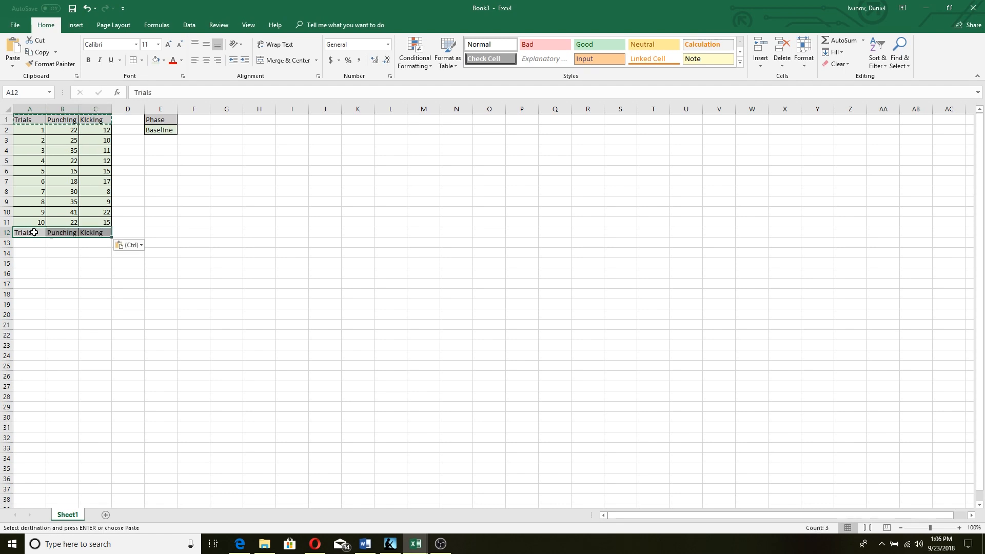
{"action": "left_click", "coordinate": [26, 123]}
{"action": "left_click_drag", "start_coordinate": [26, 122], "coordinate": [26, 232]}
{"action": "left_click", "coordinate": [148, 205]}
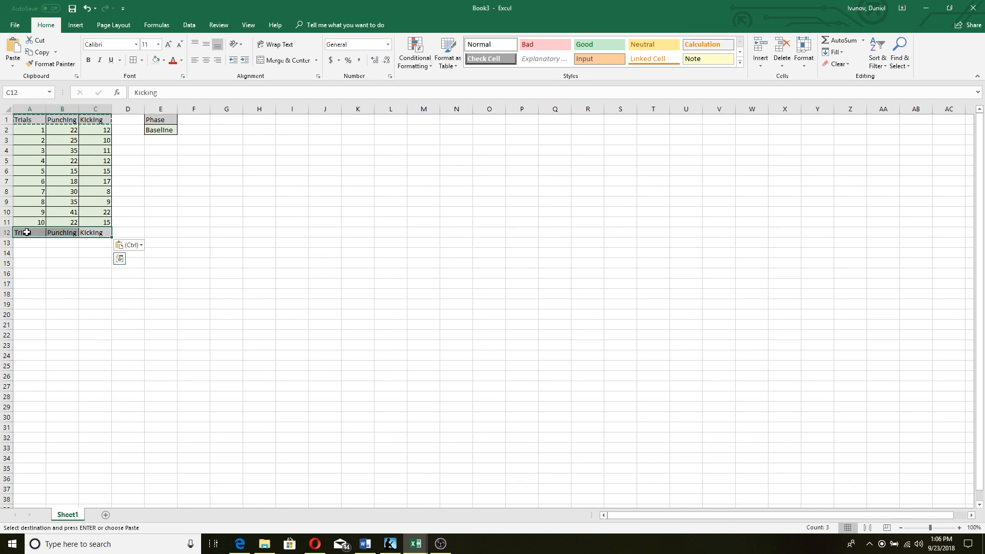
{"action": "key", "text": "Delete"}
{"action": "left_click", "coordinate": [181, 240]}
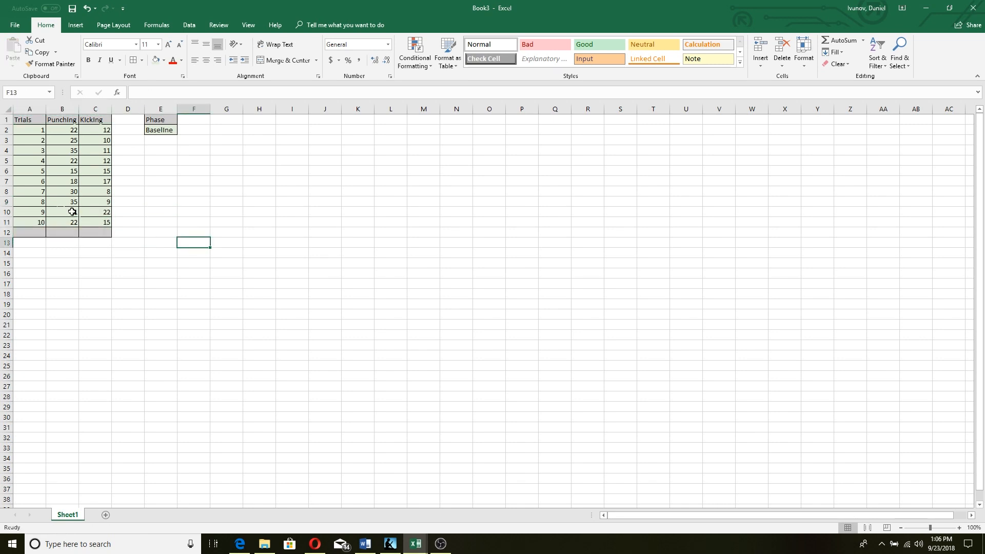
Extend the trial numbers to 20 in A12:A21 and set them to No Fill
{"action": "left_click", "coordinate": [32, 128]}
{"action": "left_click_drag", "start_coordinate": [32, 128], "coordinate": [40, 328]}
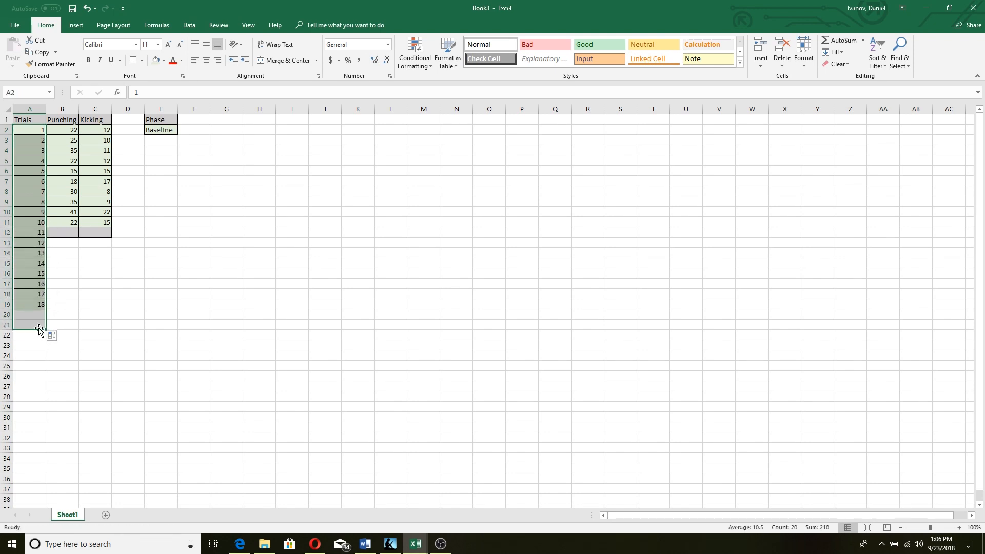
{"action": "left_click_drag", "start_coordinate": [44, 228], "coordinate": [37, 326]}
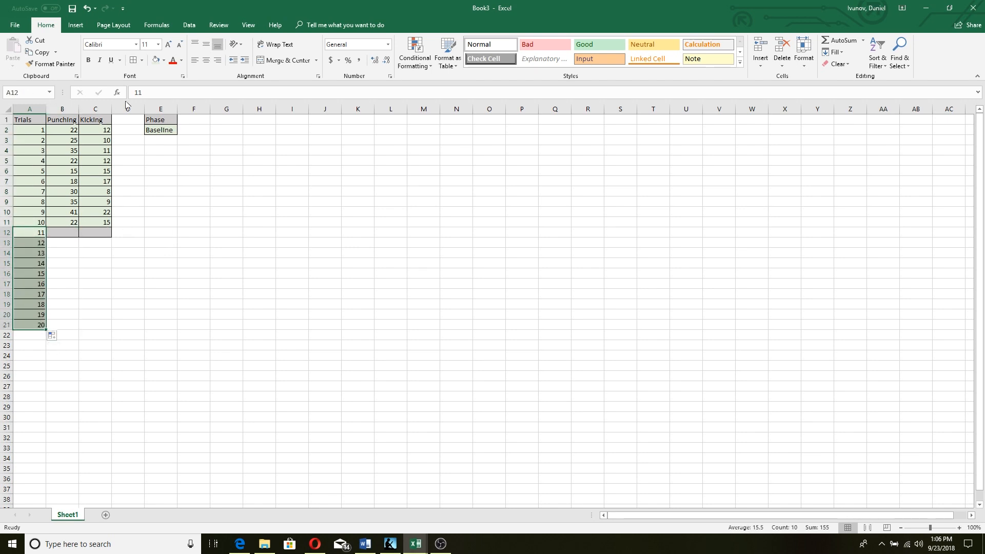
{"action": "left_click", "coordinate": [164, 60]}
{"action": "left_click", "coordinate": [165, 147]}
Remove the fill from the empty cells B12 and C12
{"action": "left_click_drag", "start_coordinate": [58, 232], "coordinate": [87, 232]}
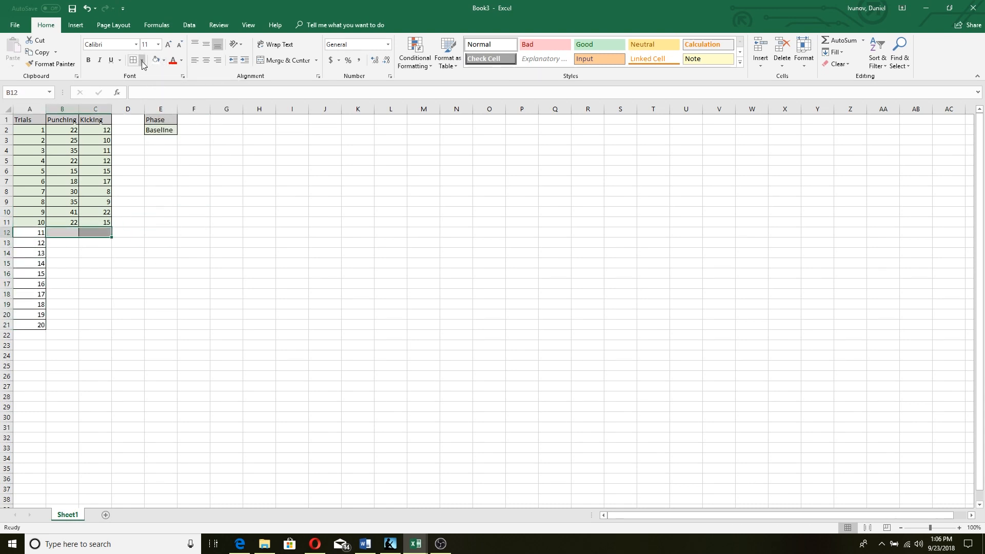
{"action": "left_click", "coordinate": [141, 61]}
{"action": "left_click", "coordinate": [356, 206]}
{"action": "left_click", "coordinate": [156, 60]}
{"action": "left_click", "coordinate": [221, 219]}
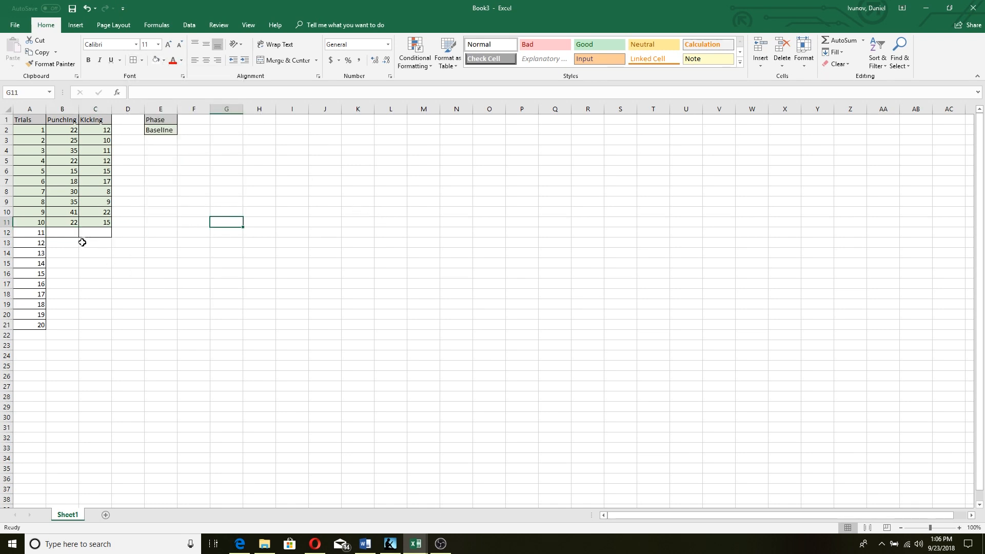
Enter Ignore in E12 with a light orange fill and a border
{"action": "double_click", "coordinate": [160, 232]}
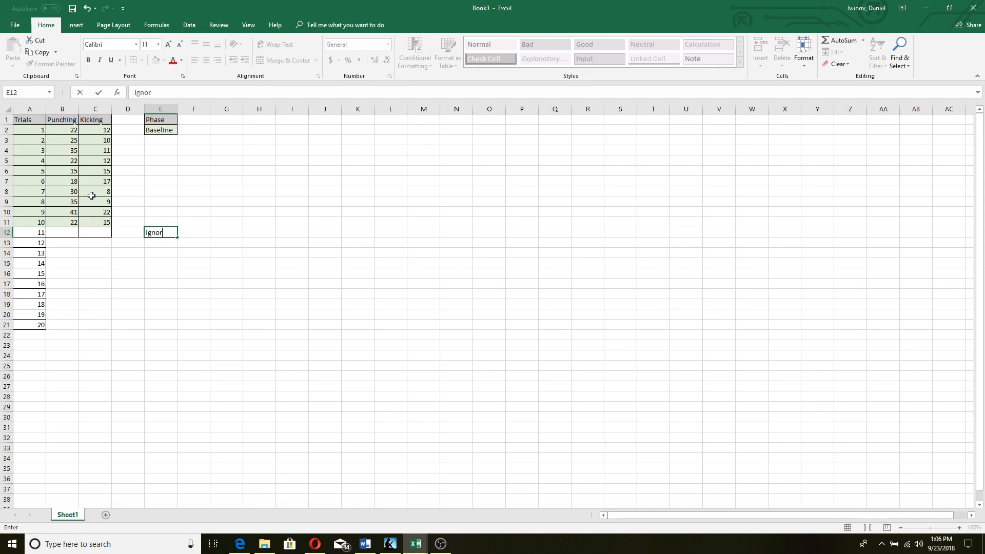
{"action": "left_click", "coordinate": [203, 193]}
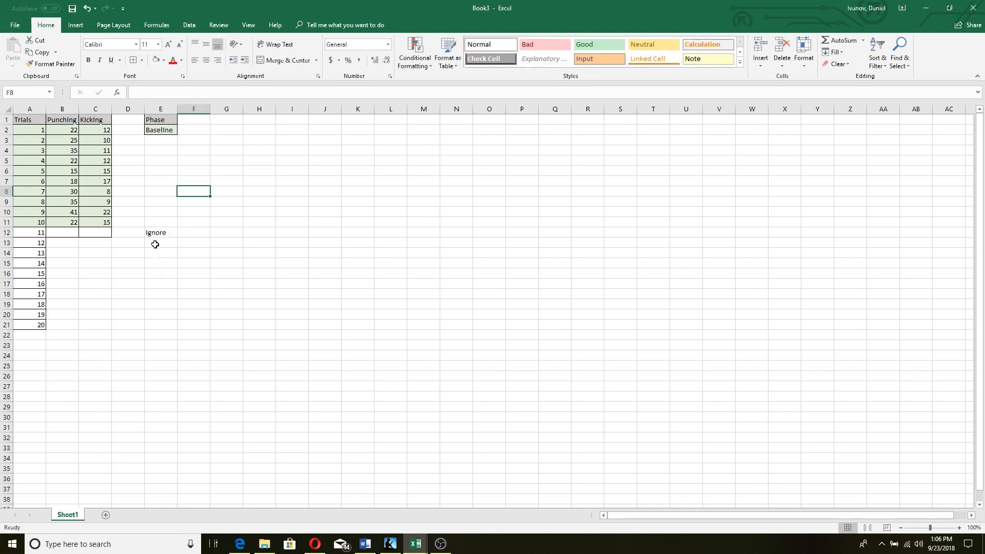
{"action": "left_click", "coordinate": [167, 232]}
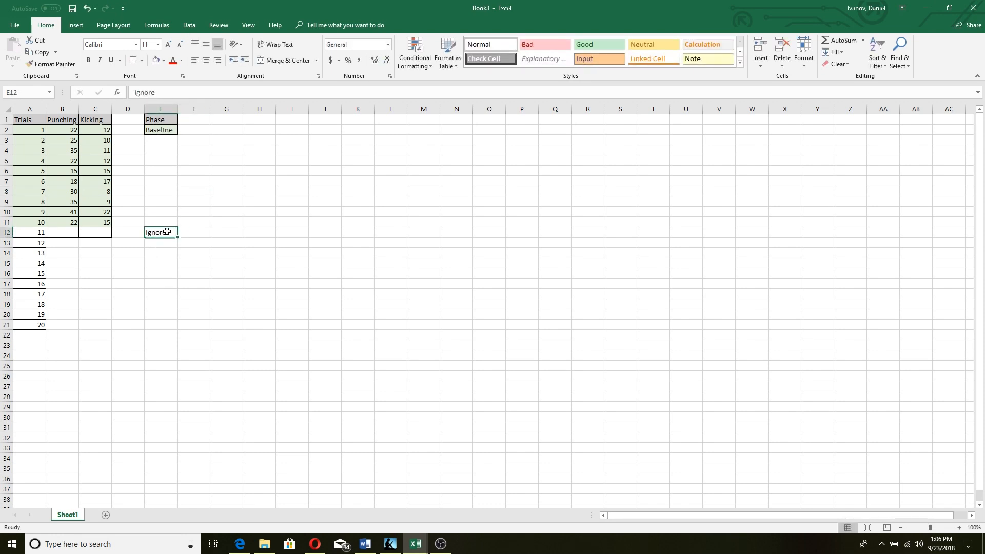
{"action": "left_click", "coordinate": [163, 60]}
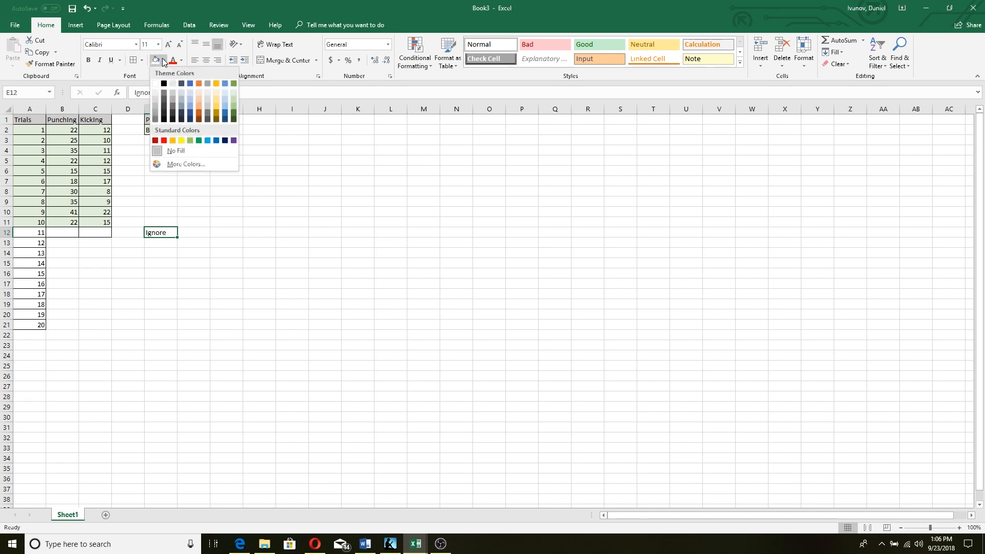
{"action": "left_click", "coordinate": [198, 92]}
{"action": "left_click", "coordinate": [195, 224]}
{"action": "left_click", "coordinate": [175, 232]}
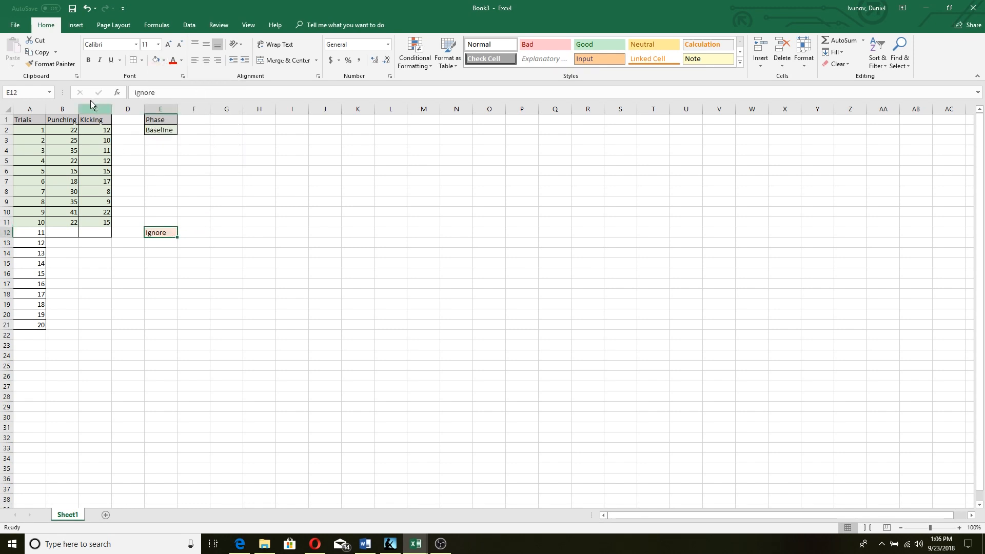
{"action": "left_click", "coordinate": [131, 63]}
{"action": "left_click", "coordinate": [57, 234]}
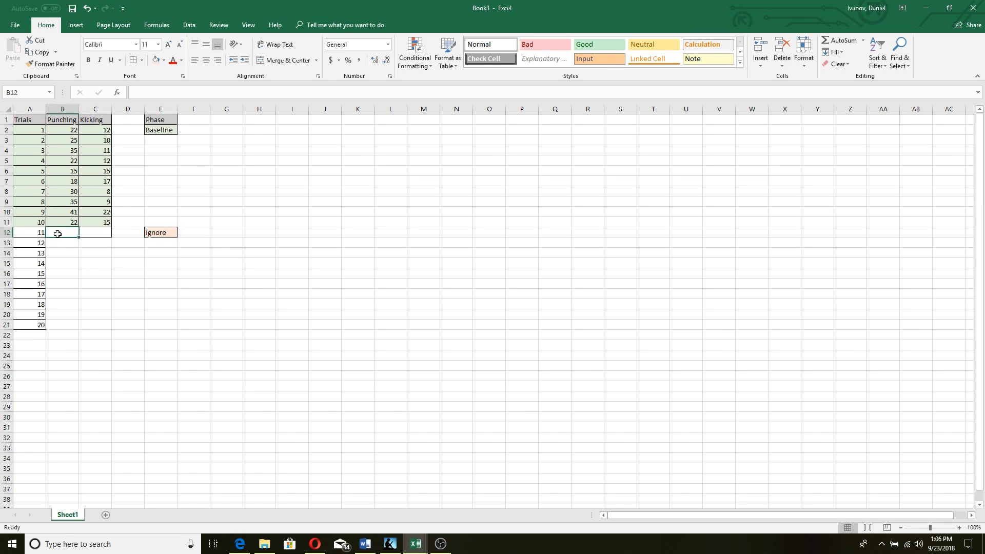
Finish the Punching counts to trial 20 with 41, 25, 5, 6, then five zeros
{"action": "type", "text": "41"}
{"action": "key", "text": "Return"}
{"action": "type", "text": "25"}
{"action": "key", "text": "Return"}
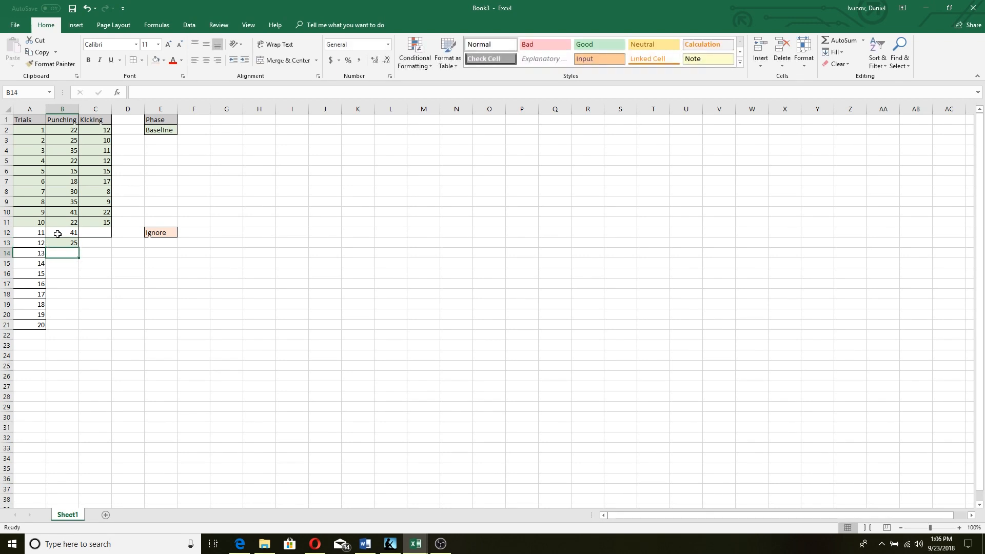
{"action": "type", "text": "5"}
{"action": "key", "text": "Return"}
{"action": "type", "text": "6"}
{"action": "key", "text": "Return"}
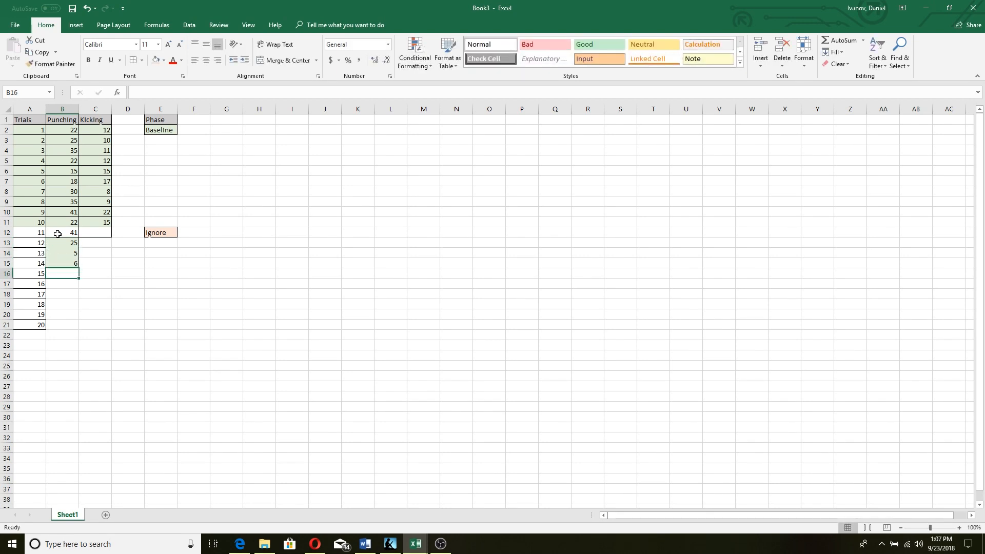
{"action": "type", "text": "0"}
{"action": "key", "text": "Return"}
{"action": "type", "text": "0"}
{"action": "key", "text": "Return"}
{"action": "type", "text": "0"}
{"action": "key", "text": "Return"}
{"action": "type", "text": "0"}
{"action": "key", "text": "Return"}
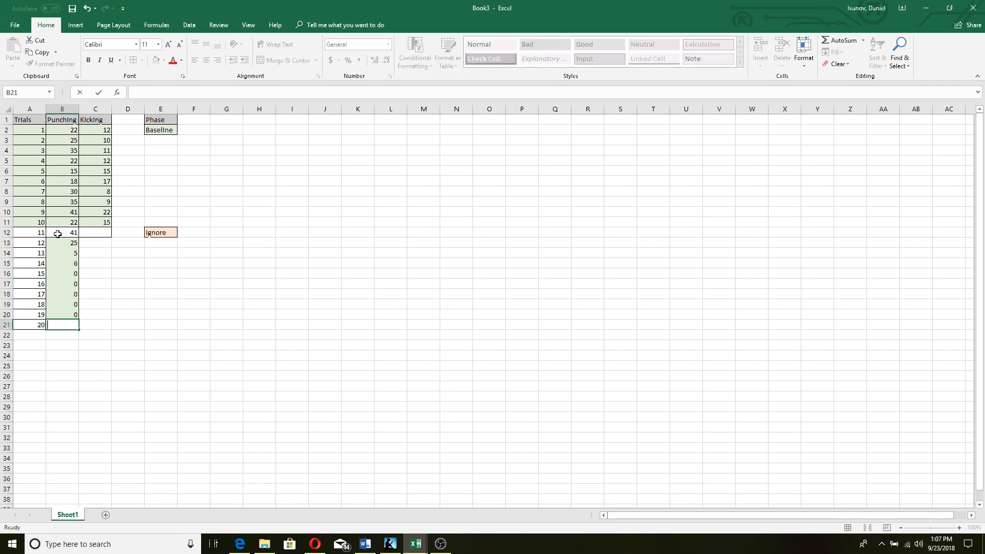
{"action": "type", "text": "0"}
{"action": "key", "text": "Tab"}
Enter Kicking counts 15, 7, 2, 2, 2, 1, 0, 0, 1 for trials 12–20
{"action": "key", "text": "Up"}
{"action": "key", "text": "Up"}
{"action": "key", "text": "Up"}
{"action": "key", "text": "Up"}
{"action": "key", "text": "Up"}
{"action": "key", "text": "Up"}
{"action": "key", "text": "Up"}
{"action": "key", "text": "Up"}
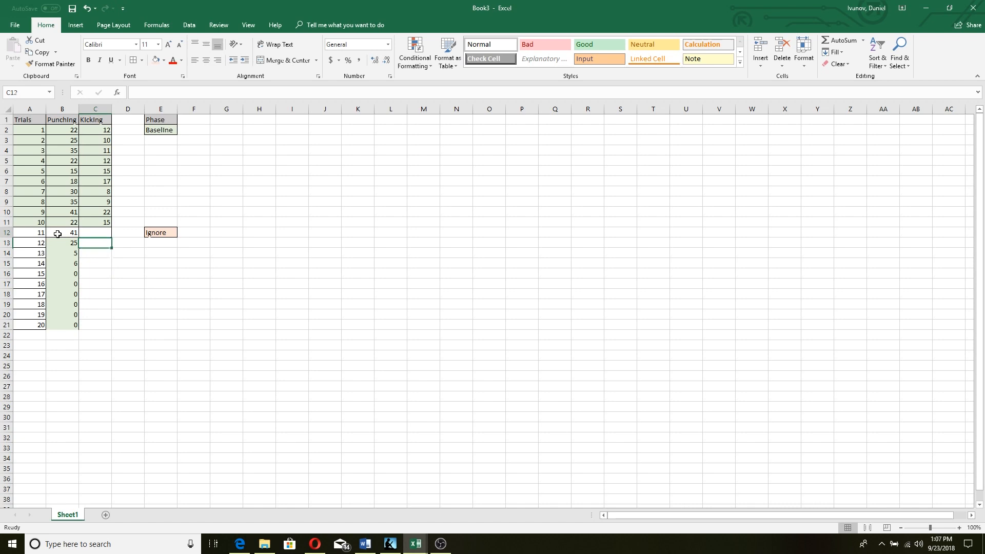
{"action": "type", "text": "15"}
{"action": "key", "text": "Return"}
{"action": "type", "text": "7"}
{"action": "key", "text": "Return"}
{"action": "type", "text": "2"}
{"action": "key", "text": "Return"}
{"action": "type", "text": "2"}
{"action": "key", "text": "Return"}
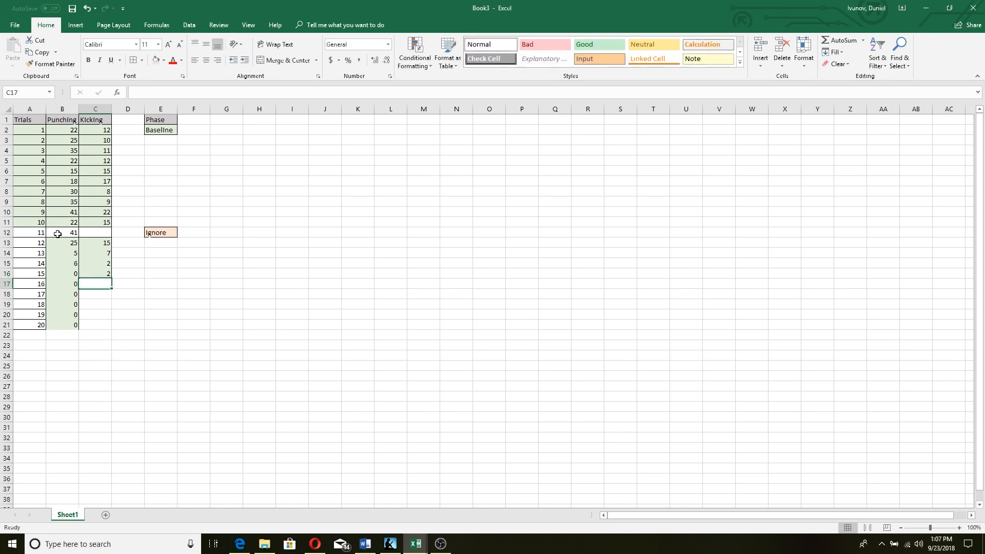
{"action": "type", "text": "2"}
{"action": "key", "text": "Return"}
{"action": "type", "text": "1"}
{"action": "key", "text": "Return"}
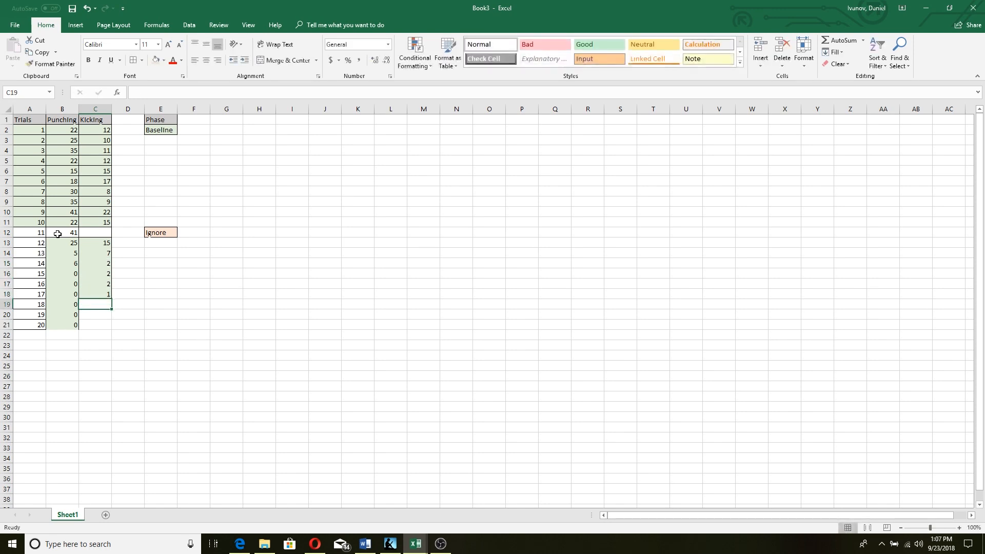
{"action": "type", "text": "0"}
{"action": "key", "text": "Return"}
{"action": "type", "text": "0"}
{"action": "key", "text": "Return"}
{"action": "type", "text": "1"}
{"action": "left_click", "coordinate": [185, 261]}
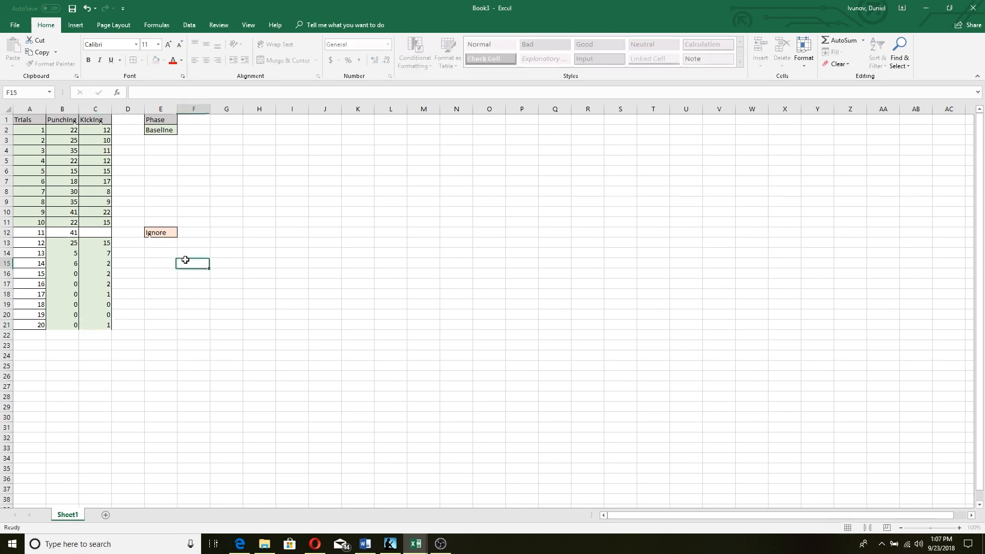
Give A12:C21 all borders and light red fill, then enter 15 as trial 11's Kicking count
{"action": "left_click_drag", "start_coordinate": [17, 236], "coordinate": [103, 324]}
{"action": "left_click", "coordinate": [133, 60]}
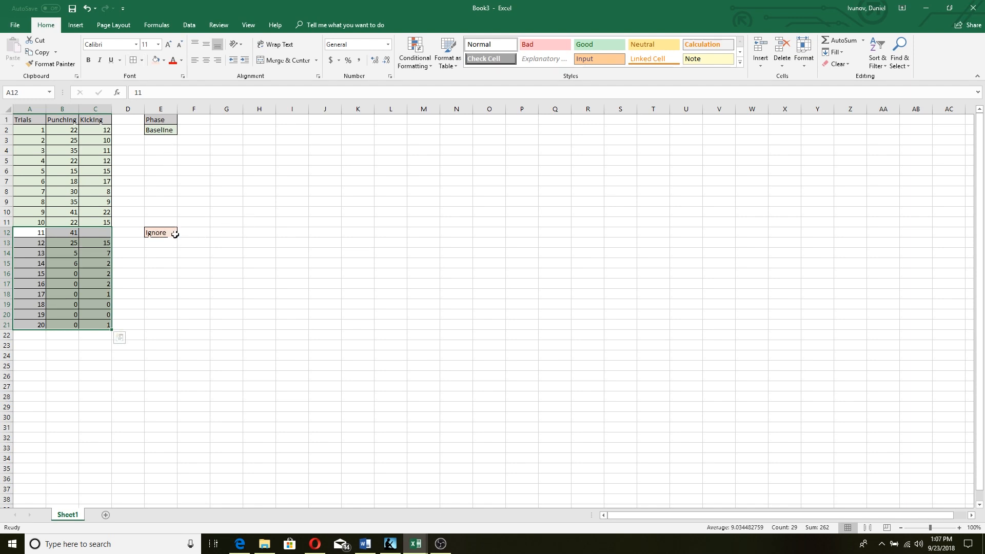
{"action": "left_click", "coordinate": [156, 60]}
{"action": "left_click", "coordinate": [195, 190]}
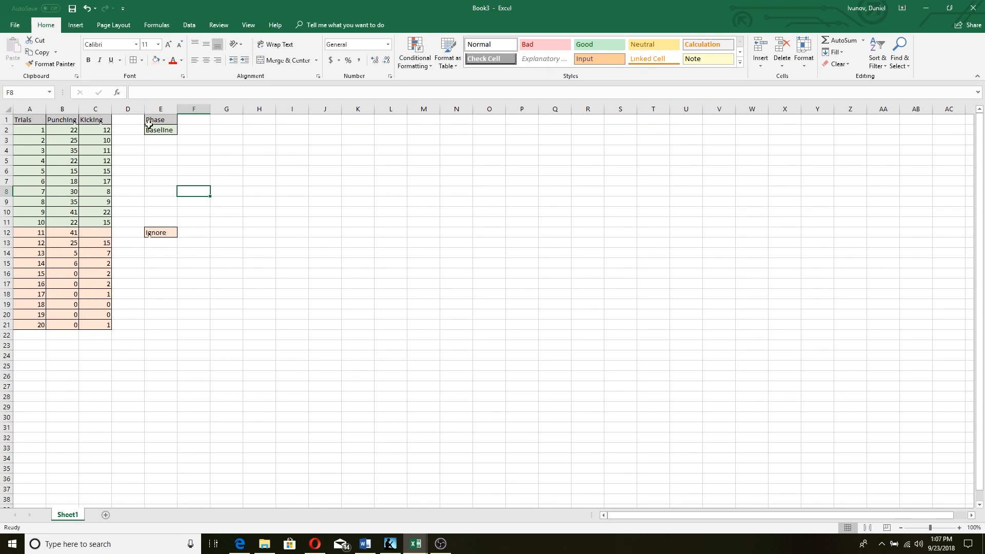
{"action": "double_click", "coordinate": [107, 231]}
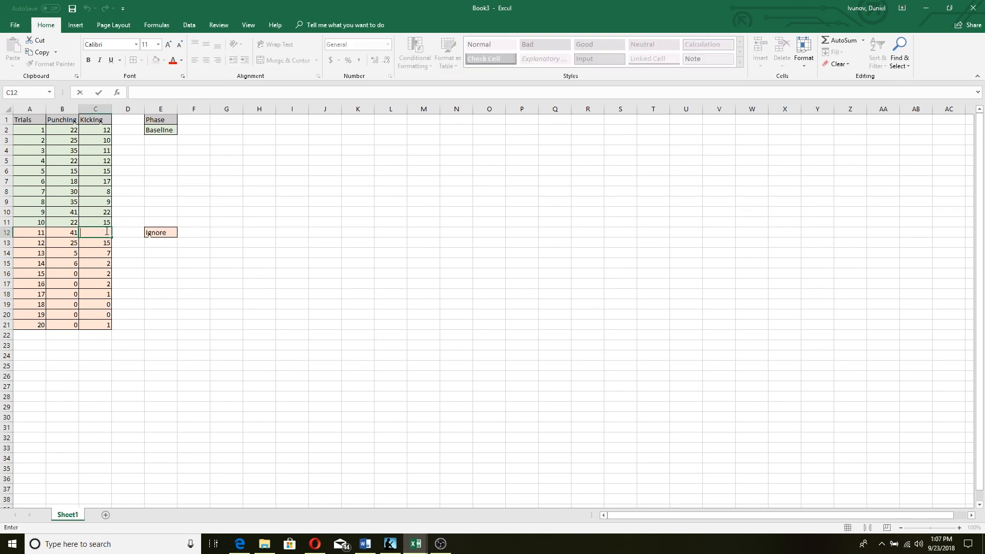
{"action": "left_click", "coordinate": [229, 200]}
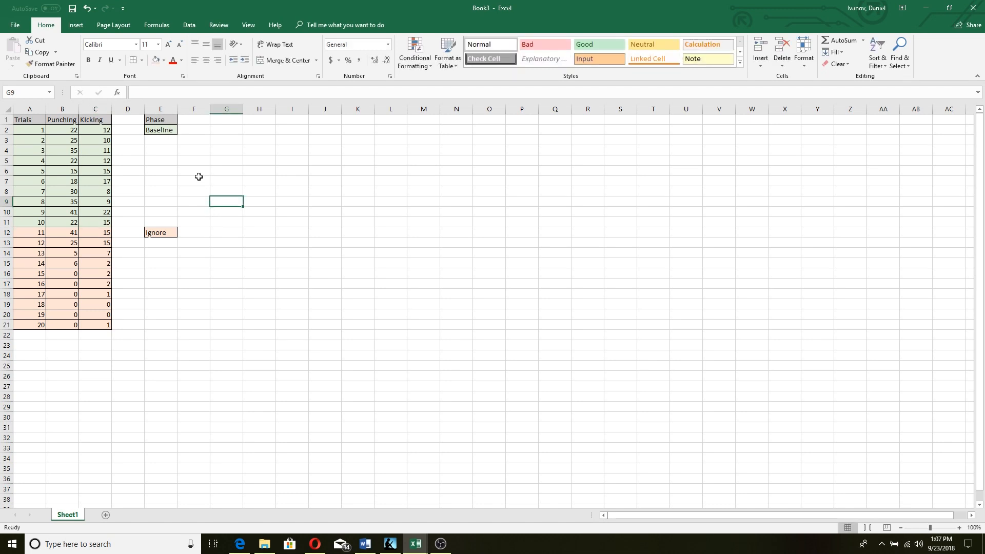
Copy the green Baseline label from E2 into E22 and clear the copy marquee
{"action": "left_click", "coordinate": [165, 129]}
{"action": "key", "text": "ctrl+c"}
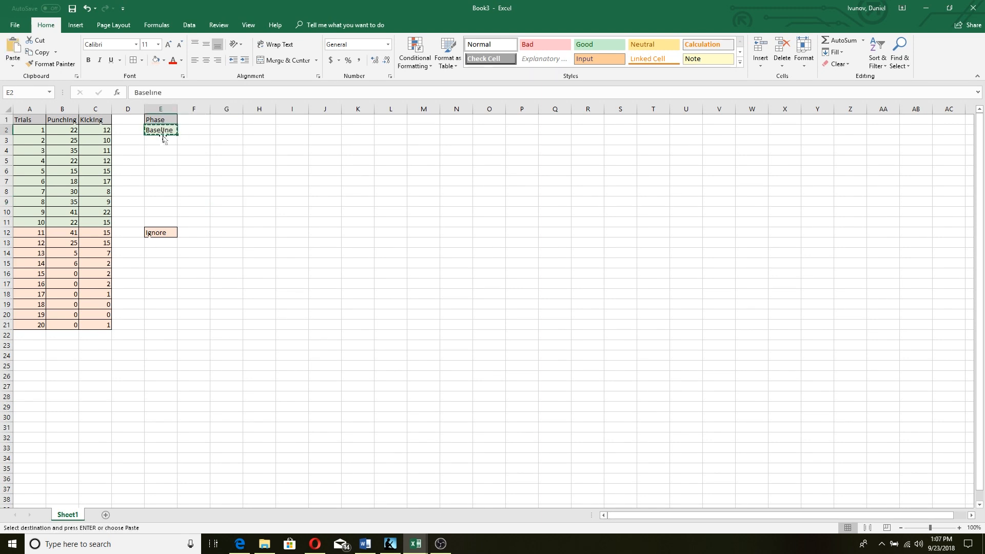
{"action": "left_click", "coordinate": [160, 334]}
{"action": "key", "text": "ctrl+v"}
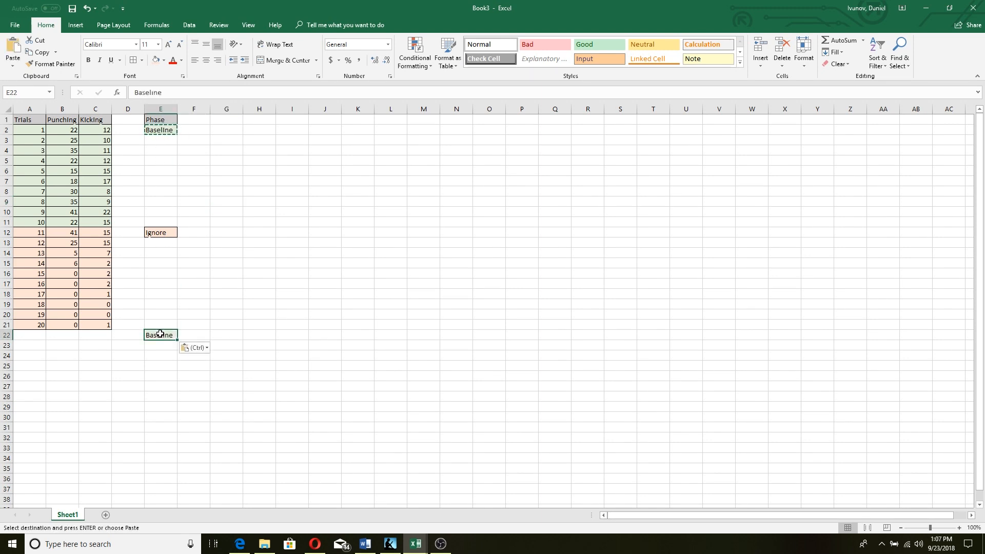
{"action": "left_click", "coordinate": [238, 291]}
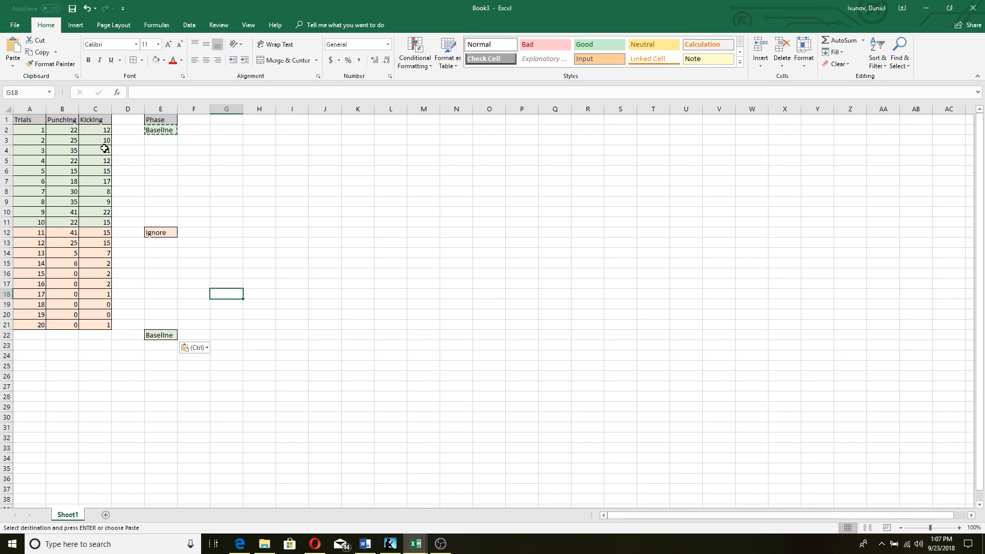
{"action": "left_click", "coordinate": [265, 168]}
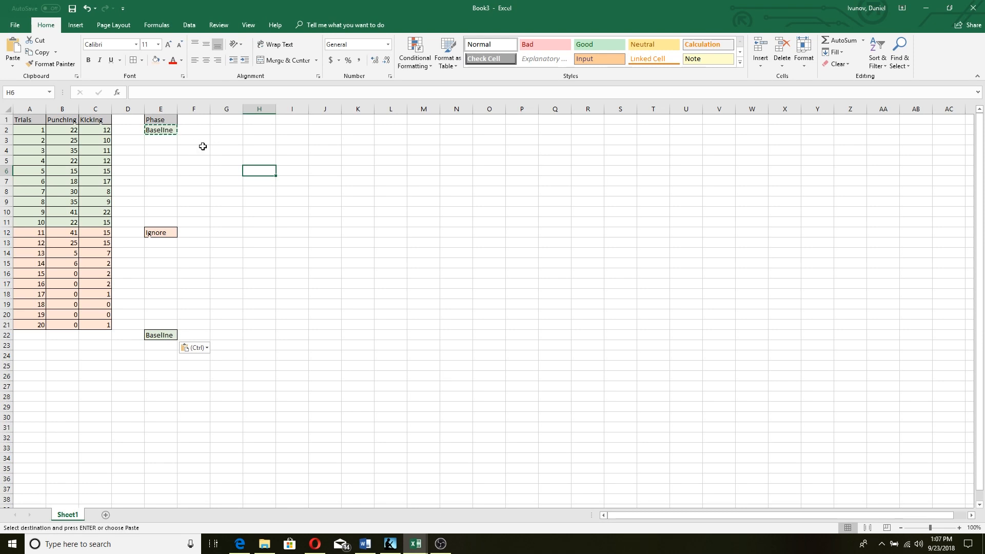
{"action": "left_click", "coordinate": [202, 147]}
{"action": "key", "text": "ctrl+Up"}
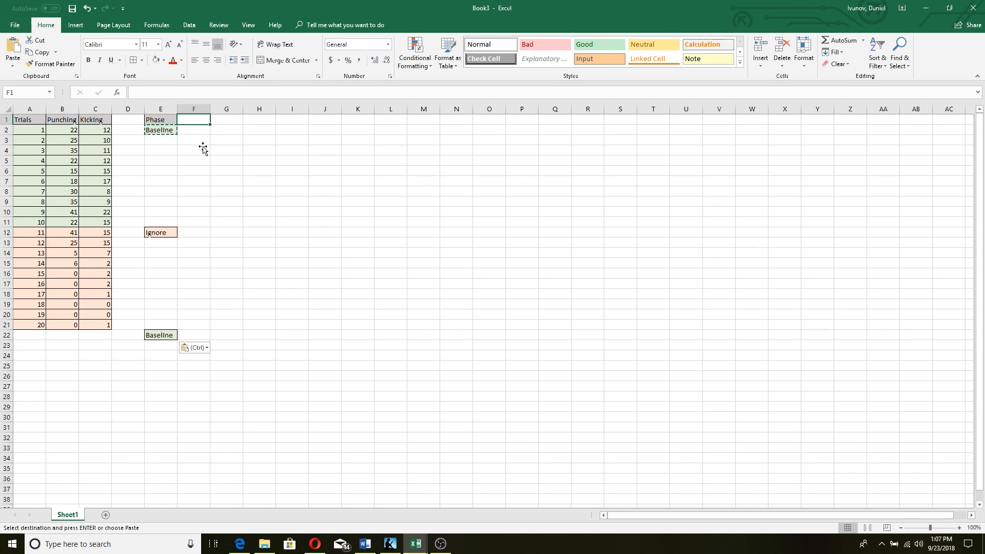
{"action": "key", "text": "Escape"}
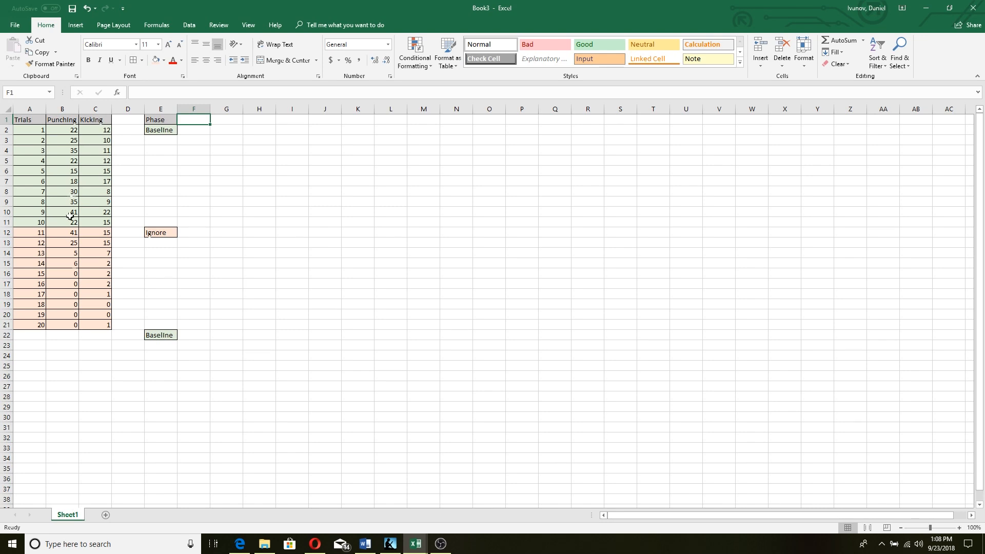
Extend the trial number series from 20 down to 30 in column A
{"action": "left_click", "coordinate": [36, 334]}
{"action": "left_click_drag", "start_coordinate": [40, 235], "coordinate": [45, 434]}
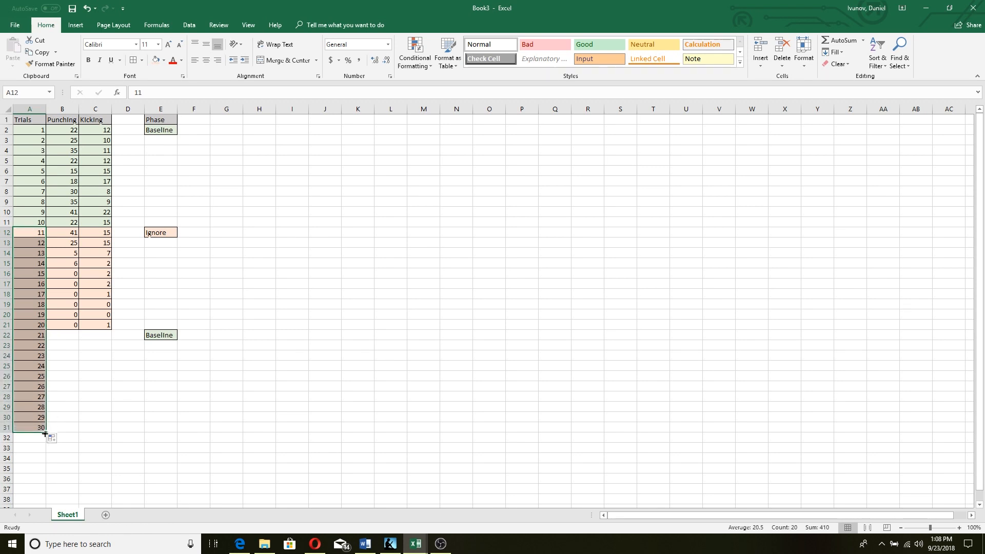
{"action": "double_click", "coordinate": [63, 334]}
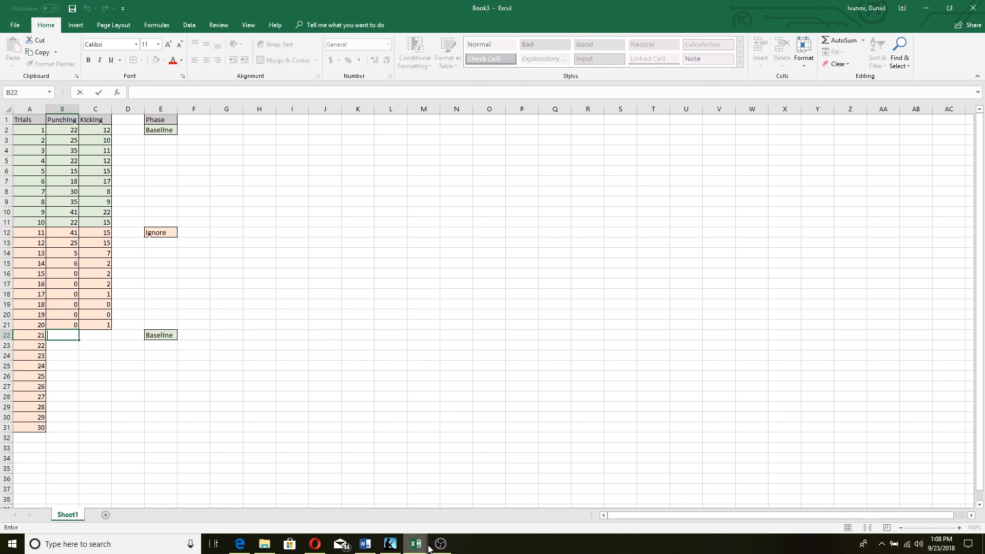
Enter Punching counts 0, 0, 5, 6, 7, 18, 22, 30, 25, 40 for trials 21–30
{"action": "type", "text": "0"}
{"action": "key", "text": "Return"}
{"action": "type", "text": "0"}
{"action": "key", "text": "Return"}
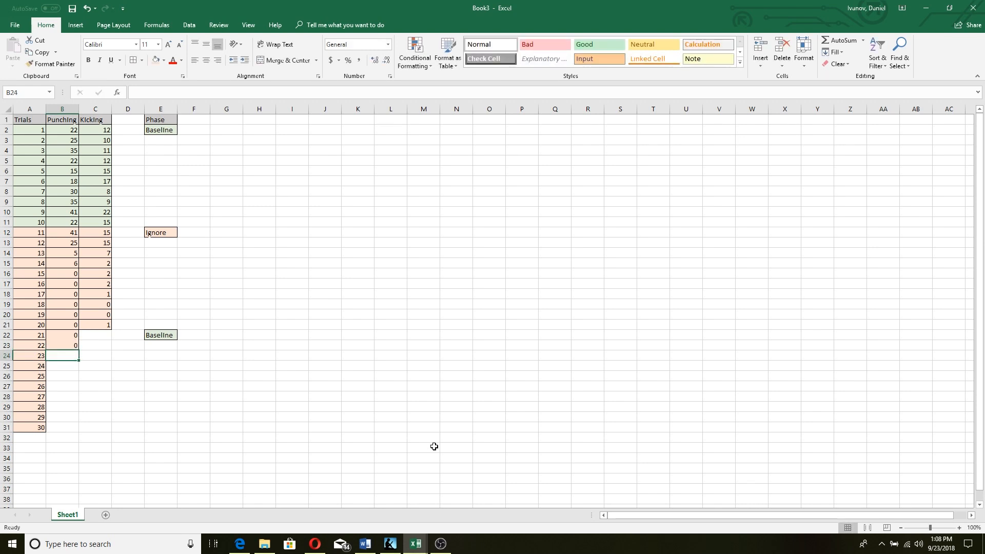
{"action": "type", "text": "5"}
{"action": "key", "text": "Return"}
{"action": "type", "text": "6"}
{"action": "key", "text": "Return"}
{"action": "type", "text": "7"}
{"action": "key", "text": "Return"}
{"action": "type", "text": "18"}
{"action": "key", "text": "Return"}
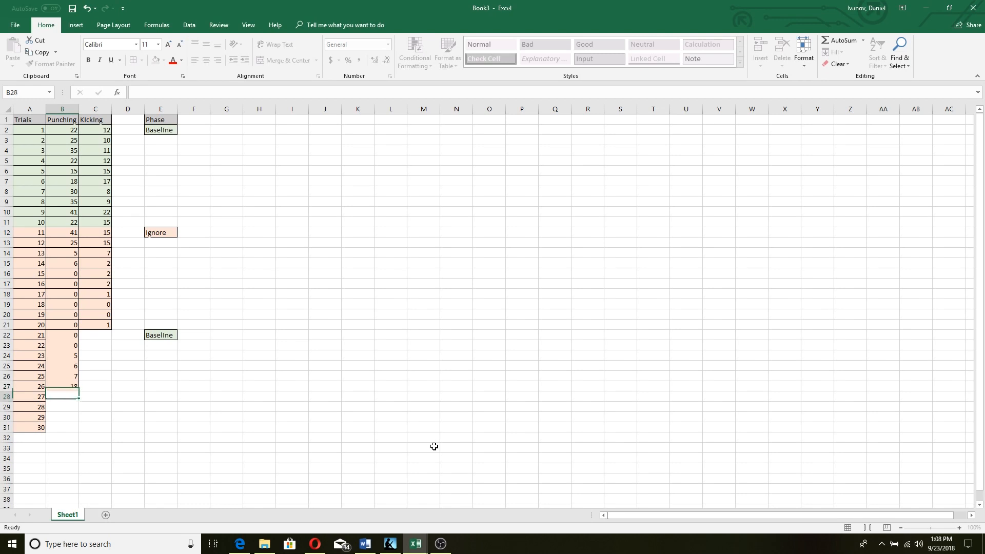
{"action": "type", "text": "22"}
{"action": "key", "text": "Return"}
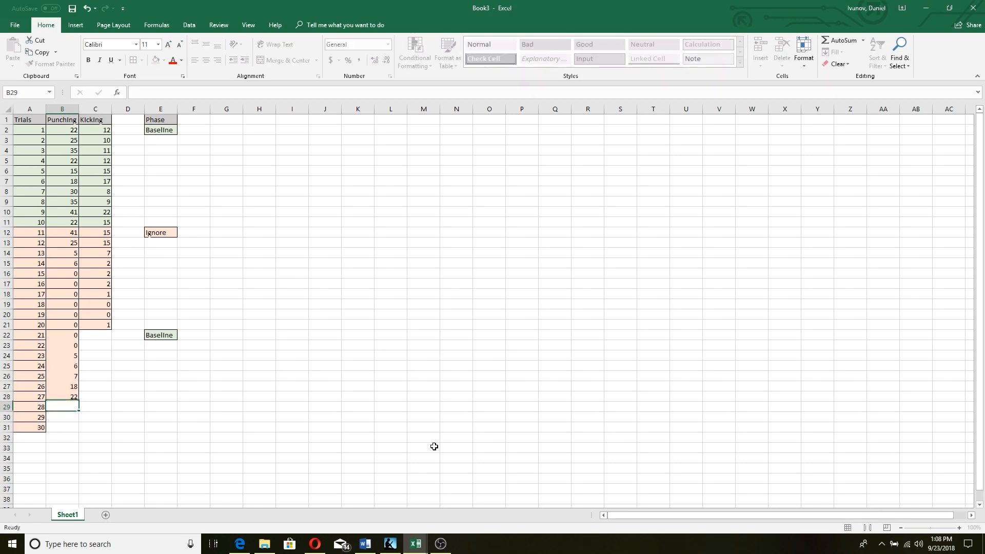
{"action": "type", "text": "30"}
{"action": "key", "text": "Return"}
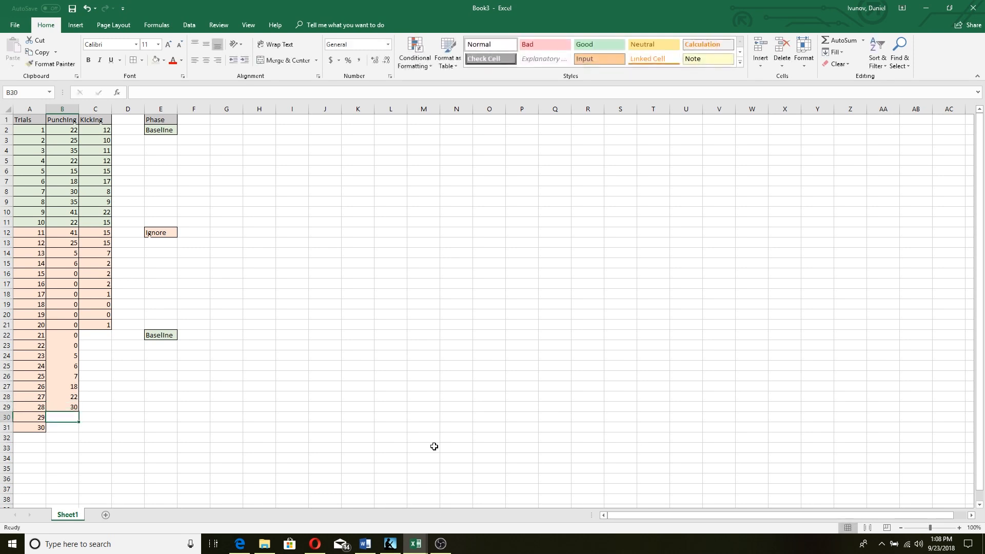
{"action": "type", "text": "25"}
{"action": "key", "text": "Return"}
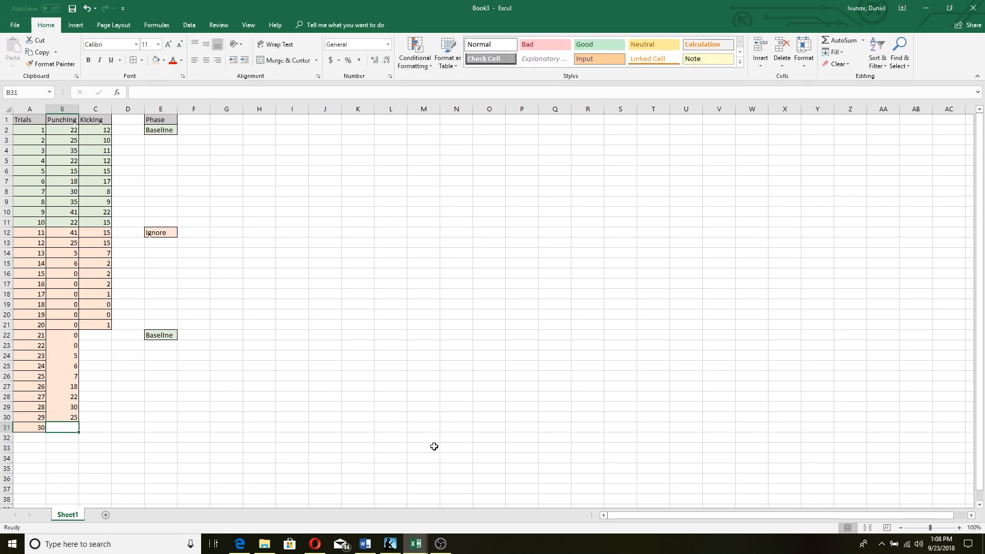
{"action": "type", "text": "40"}
{"action": "left_click", "coordinate": [134, 365]}
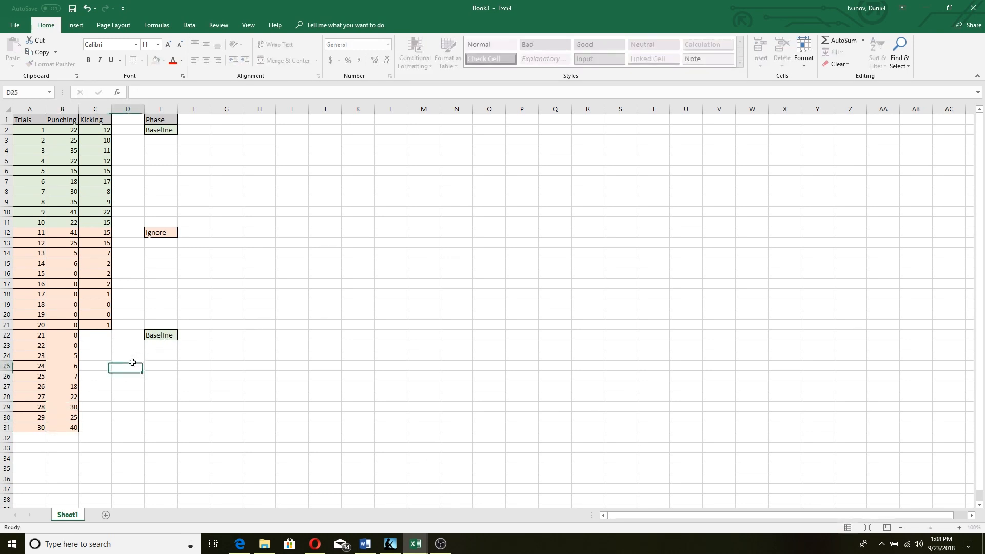
{"action": "double_click", "coordinate": [96, 334]}
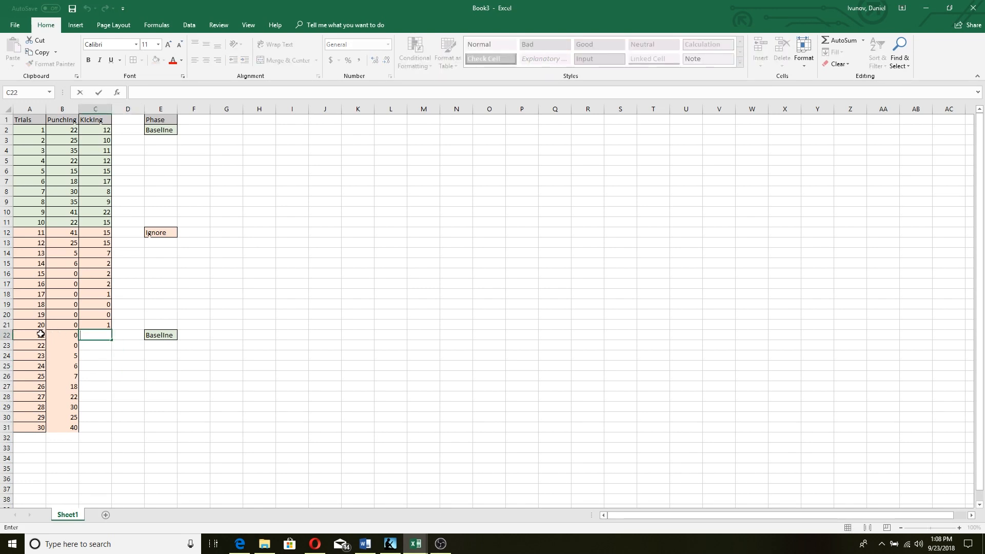
{"action": "left_click_drag", "start_coordinate": [41, 334], "coordinate": [100, 427]}
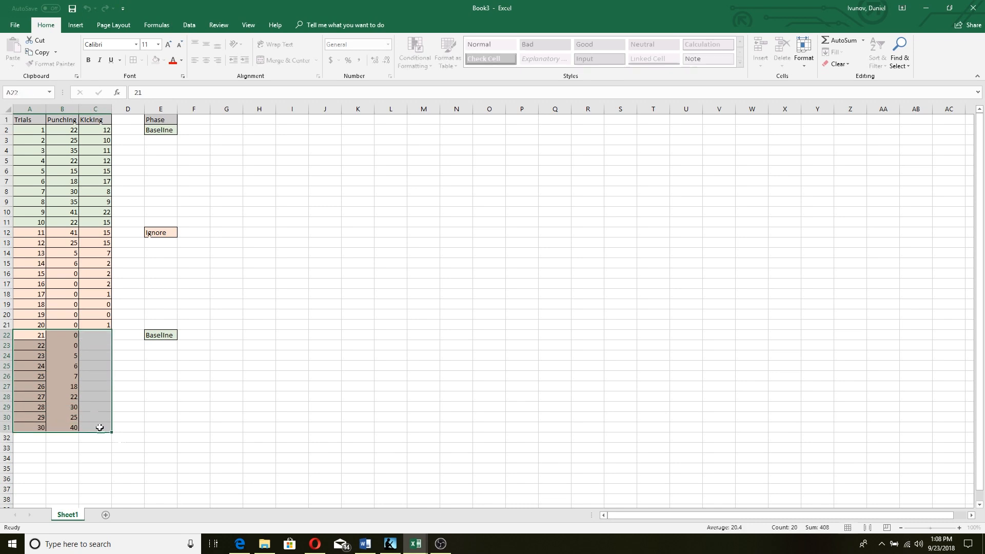
Shade the trial 21–30 rows light green
{"action": "left_click", "coordinate": [163, 60]}
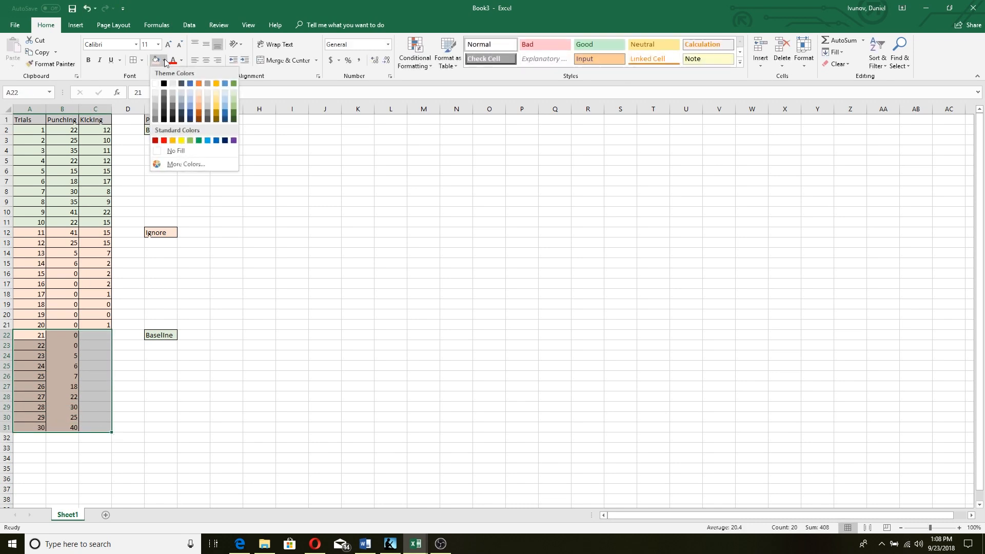
{"action": "left_click", "coordinate": [236, 91]}
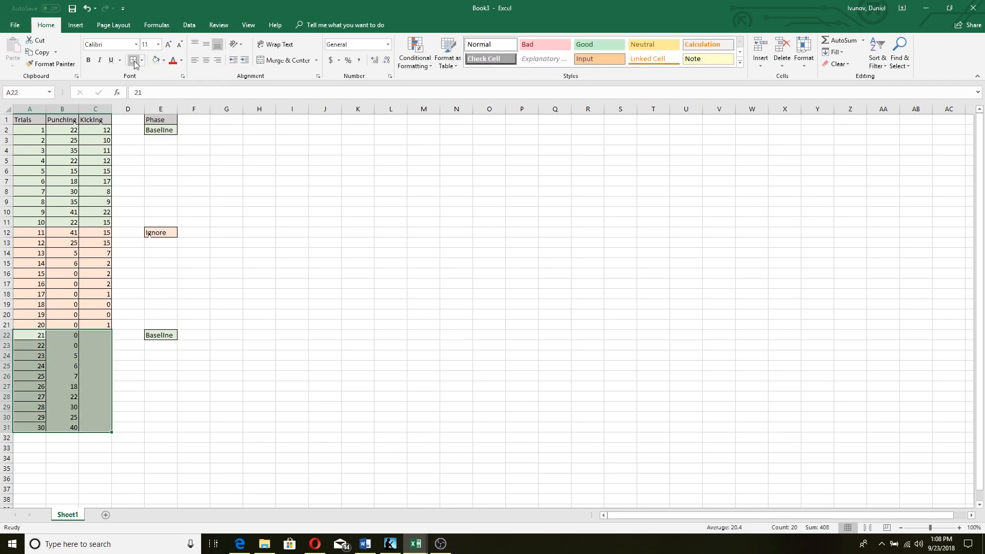
{"action": "double_click", "coordinate": [93, 335]}
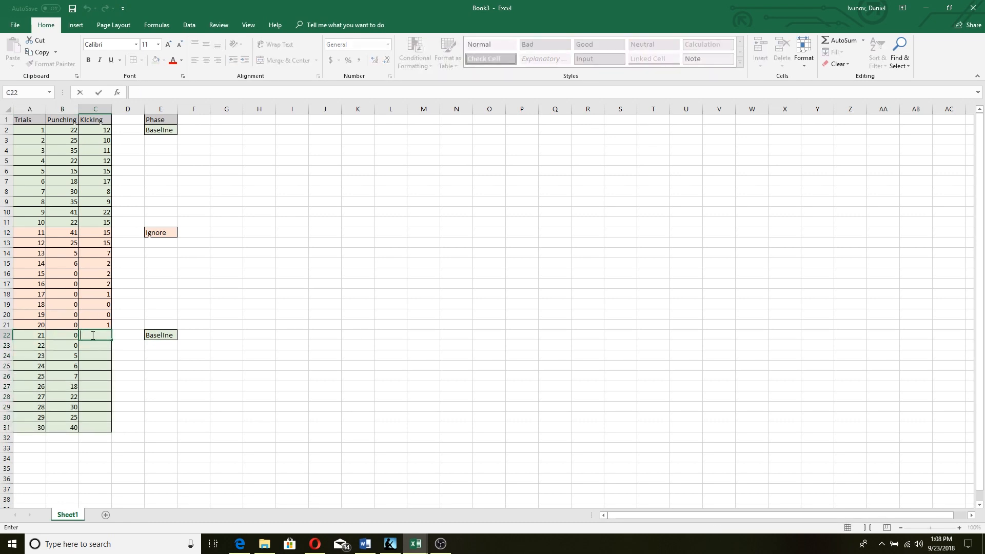
Enter Kicking counts 0, 0, 2, 3, 1, 7, 15, 20, 14, 13 for trials 21–30
{"action": "key", "text": "Return"}
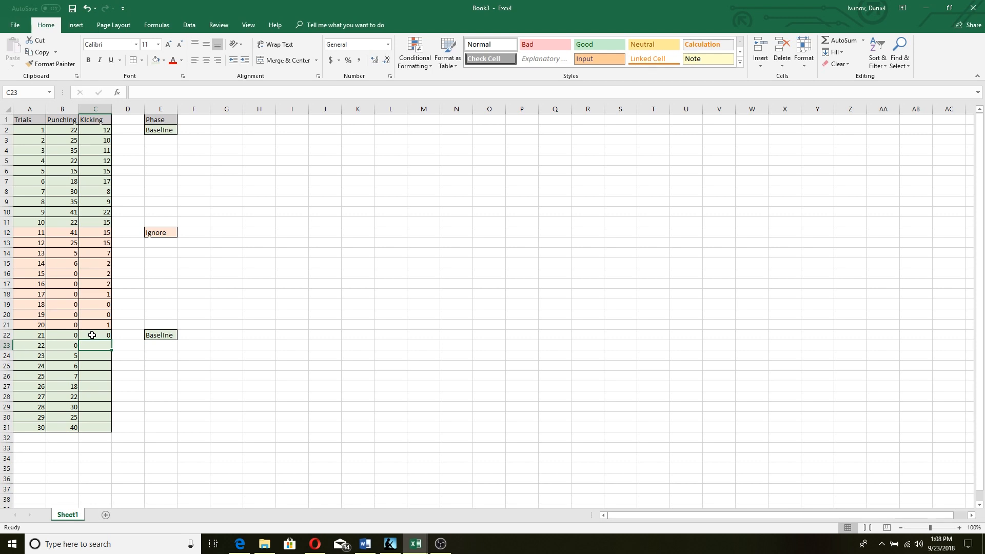
{"action": "type", "text": "0"}
{"action": "key", "text": "Return"}
{"action": "type", "text": "2"}
{"action": "key", "text": "Return"}
{"action": "type", "text": "3"}
{"action": "key", "text": "Return"}
{"action": "type", "text": "1"}
{"action": "key", "text": "Return"}
{"action": "type", "text": "7"}
{"action": "key", "text": "Return"}
{"action": "type", "text": "15"}
{"action": "key", "text": "Return"}
{"action": "type", "text": "20"}
{"action": "key", "text": "Return"}
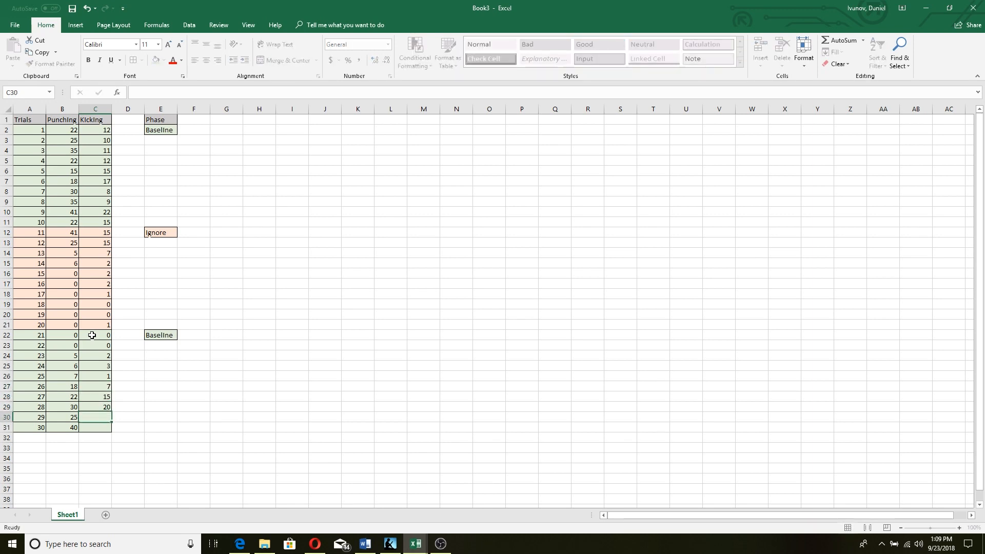
{"action": "type", "text": "14"}
{"action": "key", "text": "Return"}
{"action": "type", "text": "13"}
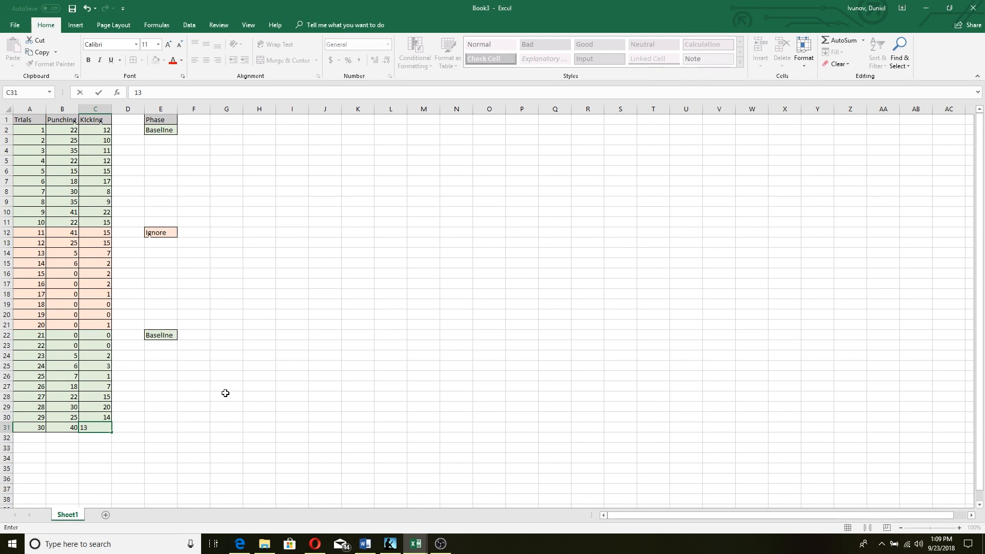
{"action": "left_click", "coordinate": [225, 393]}
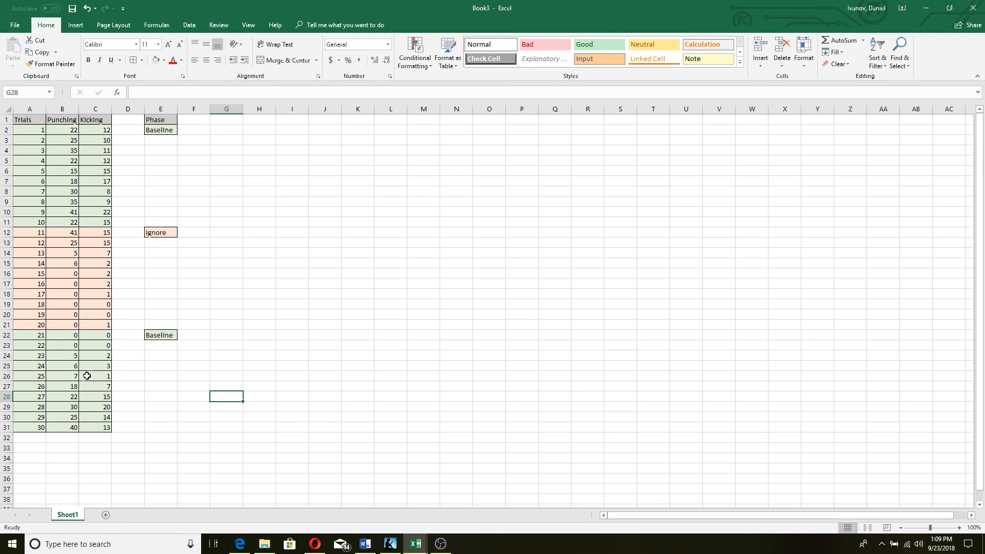
Copy the orange Ignore label from E12 and select E32 as its destination
{"action": "scroll", "coordinate": [170, 376], "scroll_direction": "down", "scroll_amount": 2}
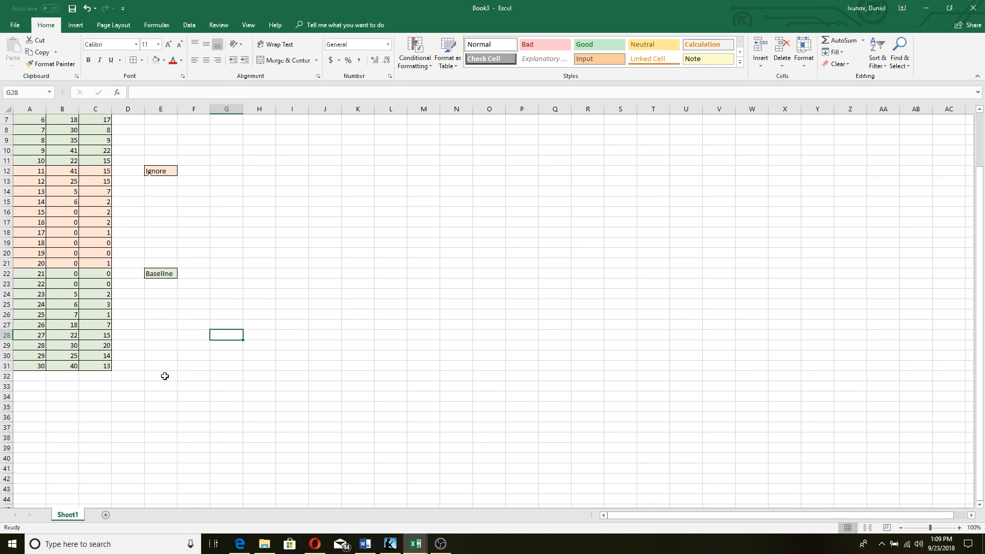
{"action": "left_click", "coordinate": [164, 375]}
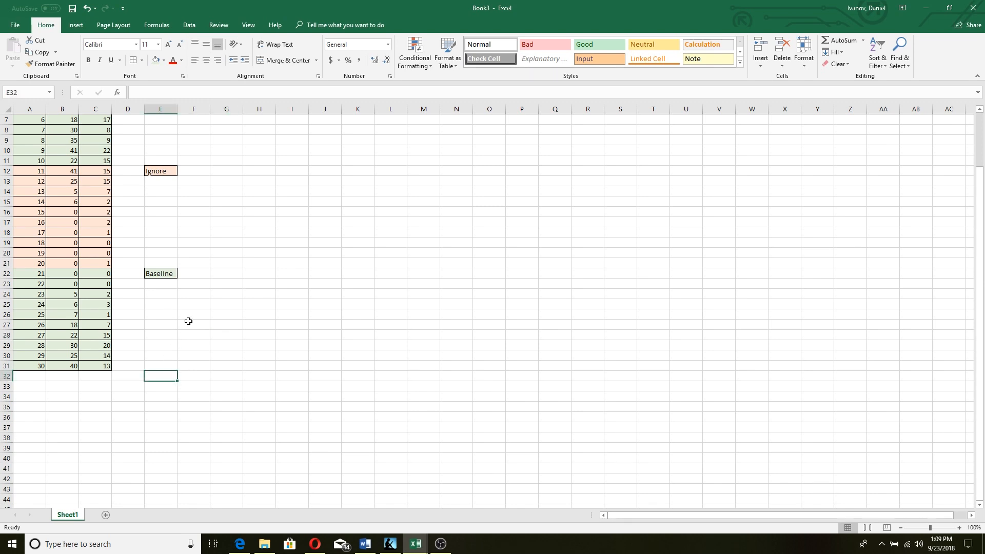
{"action": "scroll", "coordinate": [189, 321], "scroll_direction": "up", "scroll_amount": 2}
{"action": "left_click", "coordinate": [158, 231]}
{"action": "key", "text": "ctrl+c"}
{"action": "double_click", "coordinate": [158, 437]}
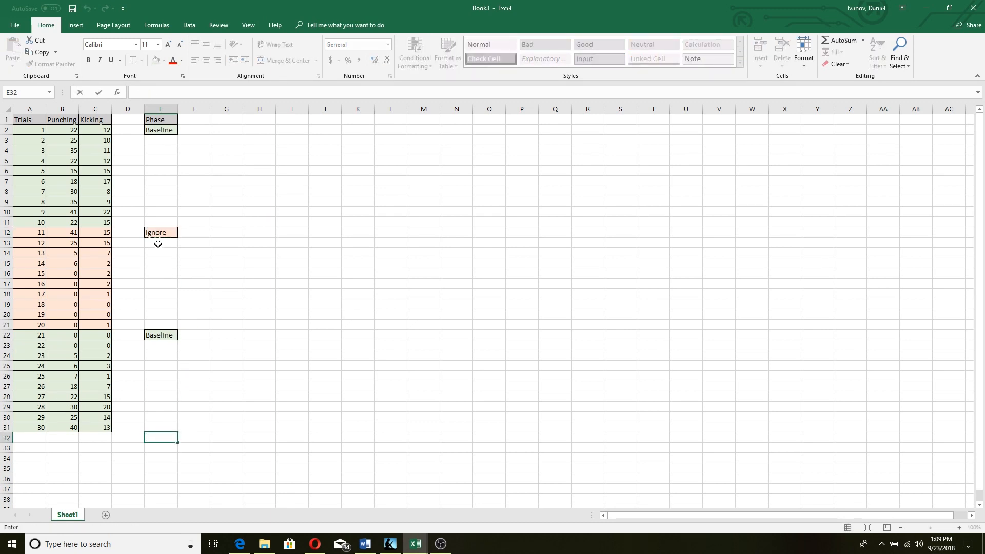
{"action": "left_click", "coordinate": [154, 232]}
{"action": "key", "text": "ctrl+c"}
{"action": "left_click", "coordinate": [155, 437]}
{"action": "double_click", "coordinate": [155, 437]}
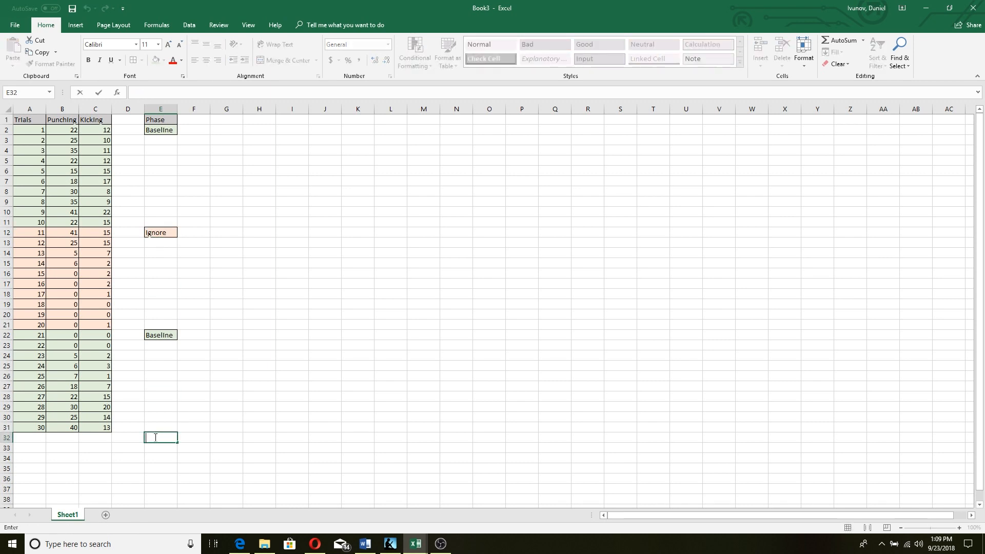
{"action": "left_click", "coordinate": [212, 430]}
{"action": "left_click", "coordinate": [158, 440]}
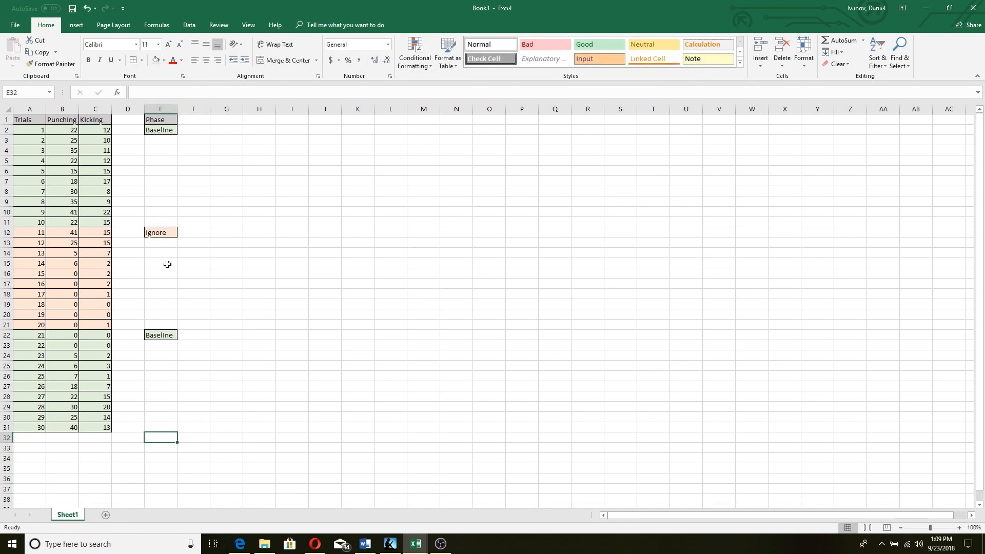
Paste the Ignore label into E32 using the right-click Paste Options
{"action": "right_click", "coordinate": [160, 232]}
{"action": "left_click", "coordinate": [172, 251]}
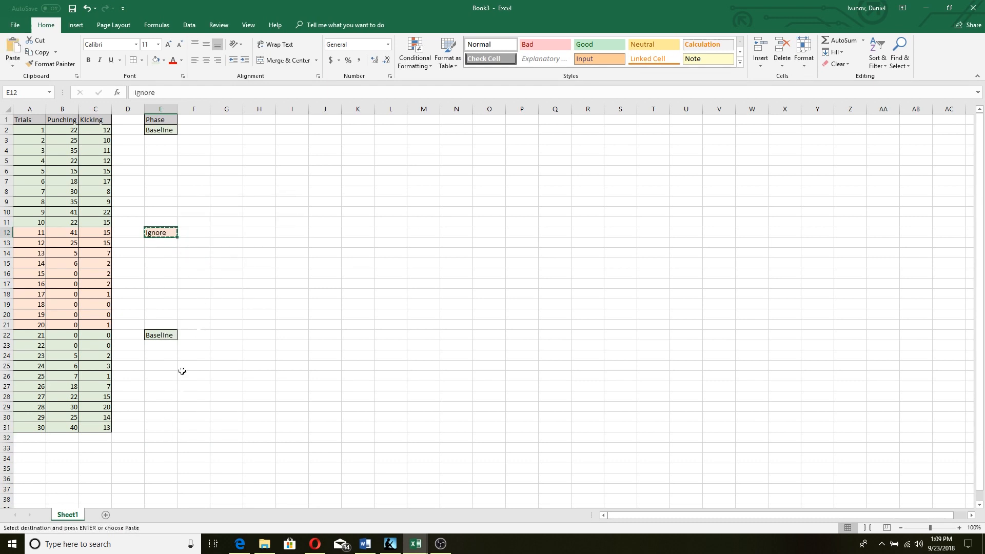
{"action": "left_click", "coordinate": [158, 436]}
{"action": "right_click", "coordinate": [159, 437]}
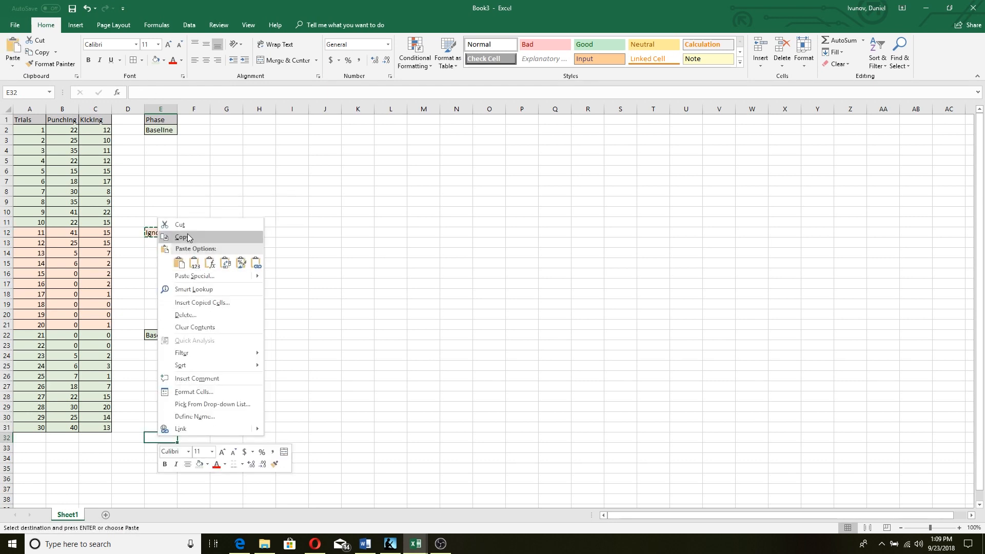
{"action": "left_click", "coordinate": [195, 263]}
{"action": "left_click", "coordinate": [332, 329]}
{"action": "left_click", "coordinate": [250, 225]}
{"action": "double_click", "coordinate": [224, 251]}
{"action": "scroll", "coordinate": [271, 331], "scroll_direction": "down", "scroll_amount": 4}
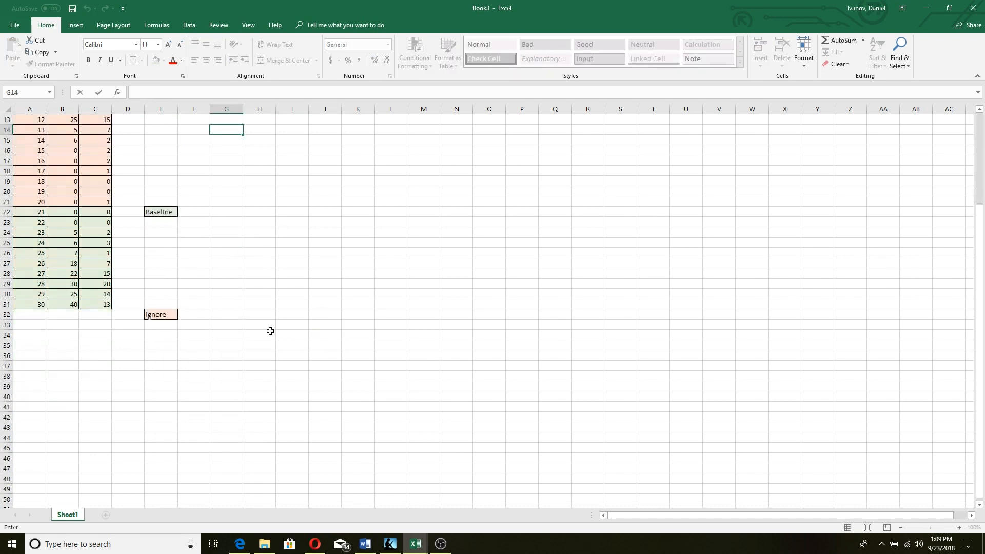
Extend the trial numbers down to 40 in A32:A41
{"action": "left_click", "coordinate": [25, 314]}
{"action": "left_click", "coordinate": [30, 204]}
{"action": "left_click_drag", "start_coordinate": [31, 209], "coordinate": [45, 418]}
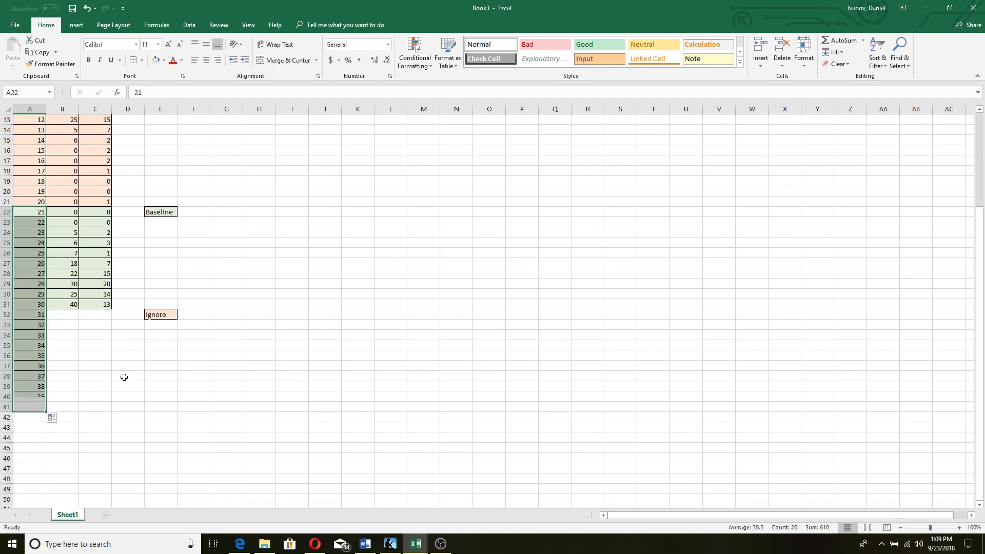
{"action": "left_click", "coordinate": [127, 376]}
Shade the new trial 31–40 rows (A32:C41) light orange
{"action": "left_click", "coordinate": [28, 314]}
{"action": "left_click_drag", "start_coordinate": [54, 330], "coordinate": [106, 407]}
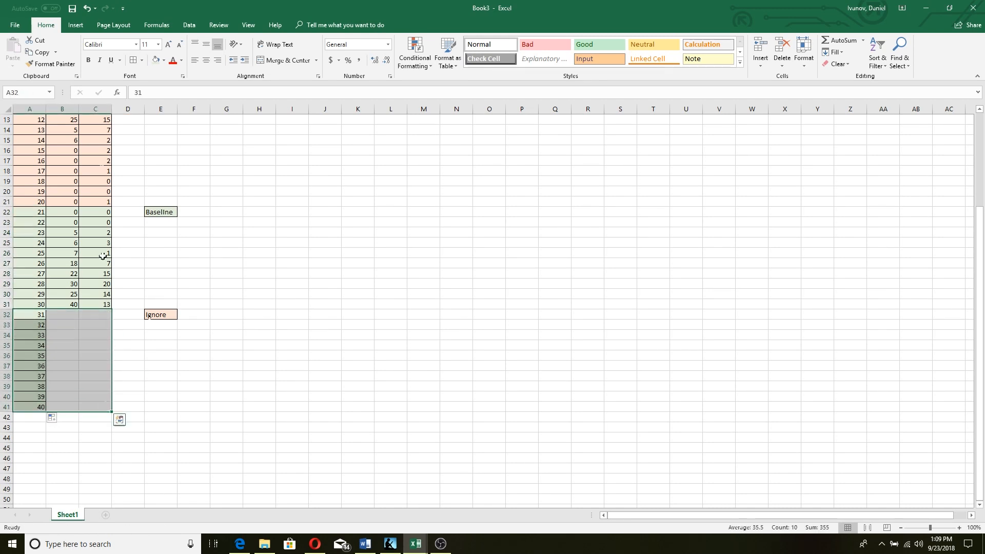
{"action": "left_click", "coordinate": [163, 60]}
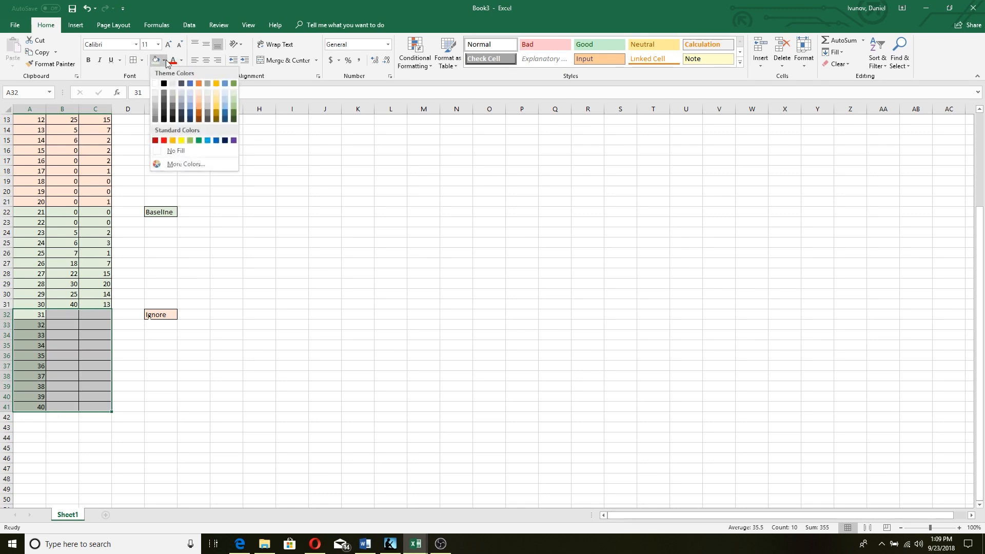
{"action": "left_click", "coordinate": [196, 92]}
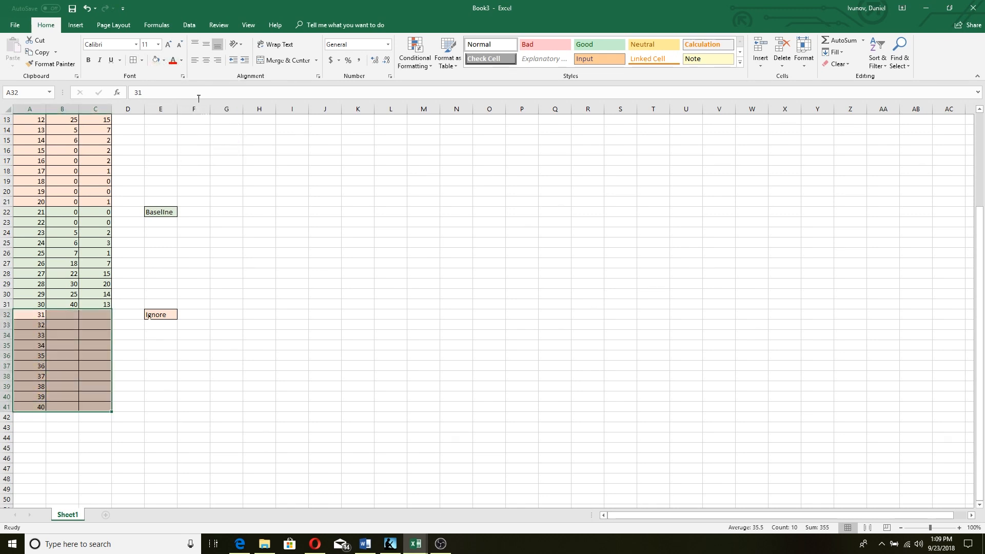
{"action": "left_click", "coordinate": [272, 307]}
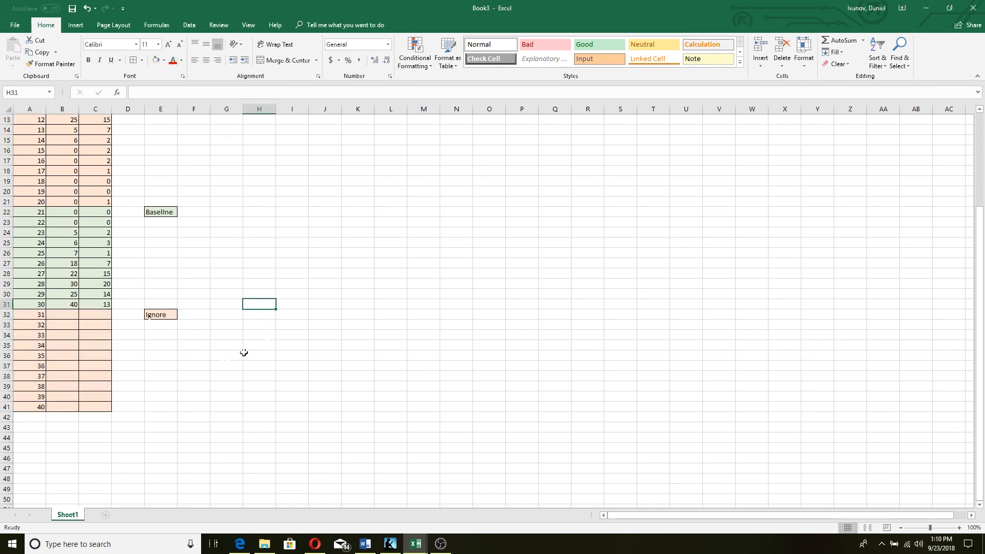
{"action": "double_click", "coordinate": [57, 316]}
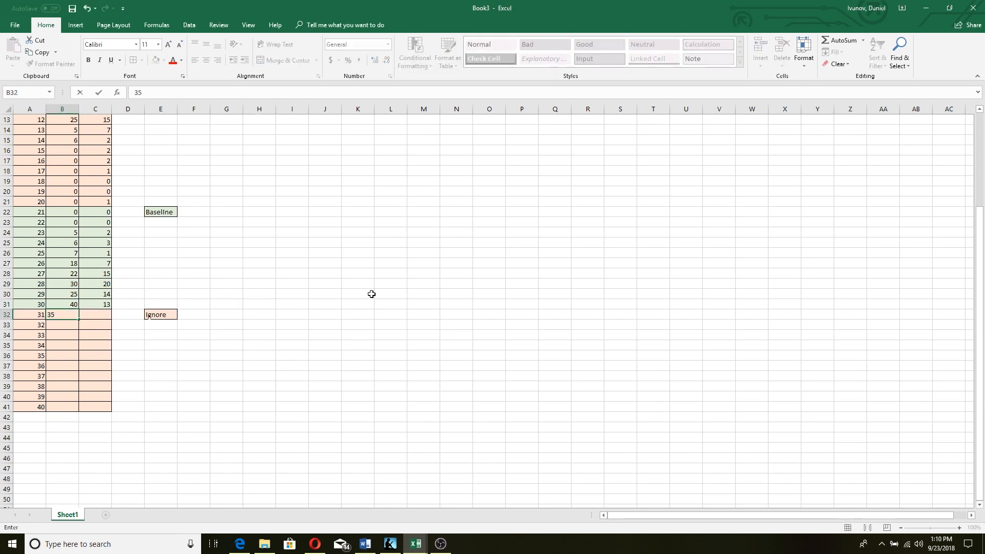
Enter trial 31 scores (Punching 35, Kicking 15) and trial 32 scores (Kicking 12, Punching 40)
{"action": "key", "text": "Tab"}
{"action": "type", "text": "15"}
{"action": "key", "text": "Down"}
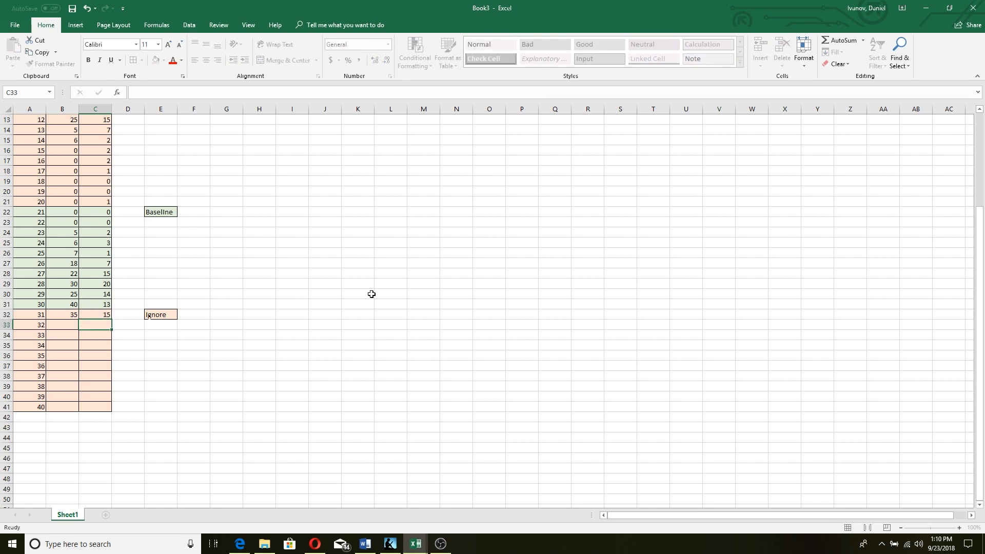
{"action": "type", "text": "12"}
{"action": "key", "text": "Down"}
{"action": "key", "text": "Left"}
{"action": "key", "text": "Up"}
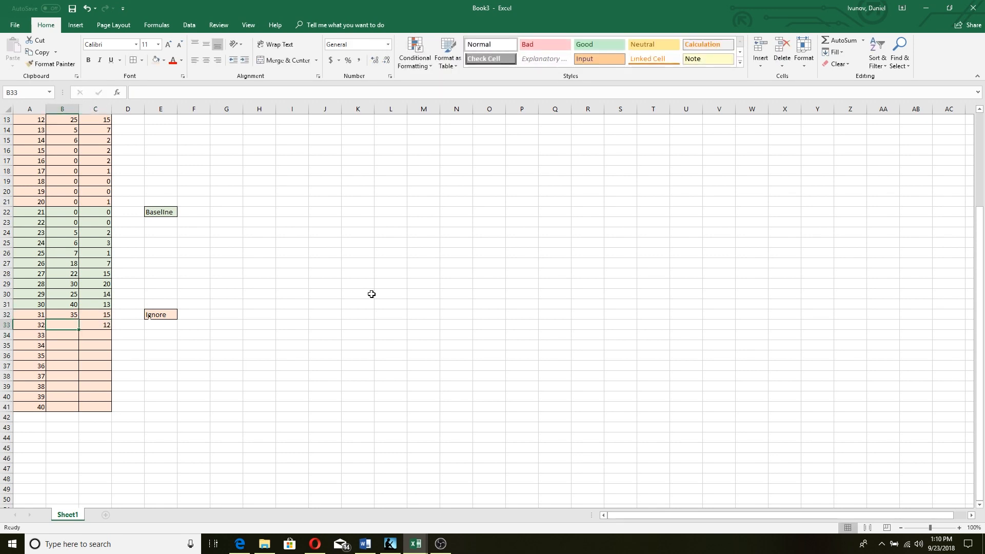
{"action": "type", "text": "40"}
{"action": "key", "text": "Down"}
Enter trial 33 scores (Punching 5, Kicking 2) and trial 34 scores (Punching 6, Kicking 1)
{"action": "type", "text": "5"}
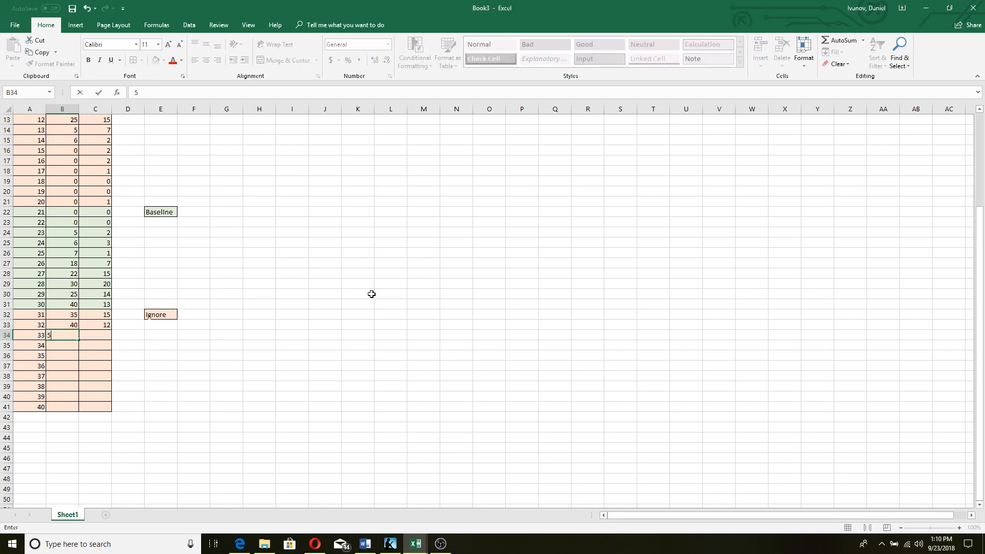
{"action": "key", "text": "Tab"}
{"action": "type", "text": "2"}
{"action": "key", "text": "Return"}
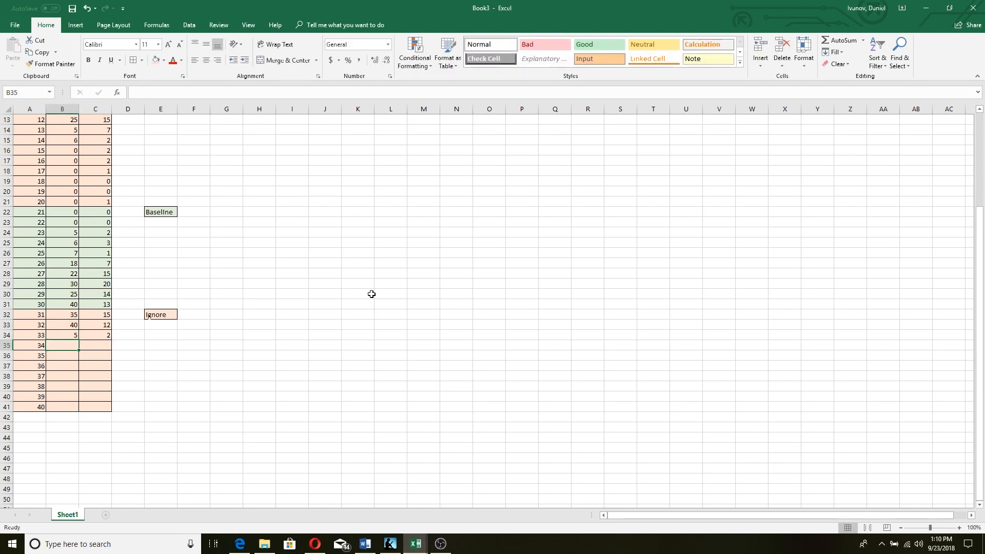
{"action": "type", "text": "6"}
{"action": "key", "text": "Tab"}
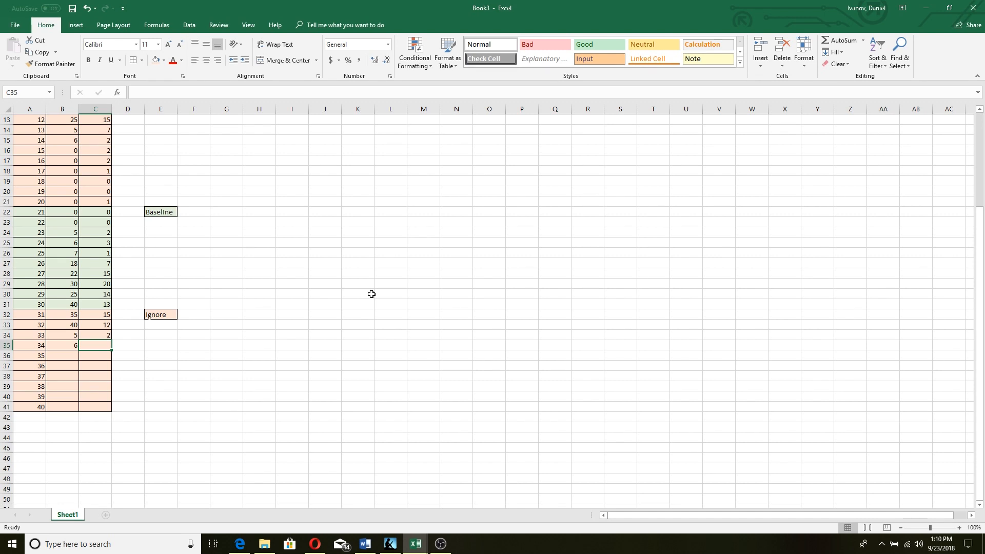
{"action": "type", "text": "1"}
{"action": "key", "text": "Down"}
Enter Kicking values for trials 35–40: 1 followed by five zeros
{"action": "type", "text": "1"}
{"action": "key", "text": "Down"}
{"action": "type", "text": "0"}
{"action": "key", "text": "Down"}
{"action": "type", "text": "0"}
{"action": "key", "text": "Down"}
{"action": "type", "text": "0"}
{"action": "key", "text": "Down"}
{"action": "type", "text": "0"}
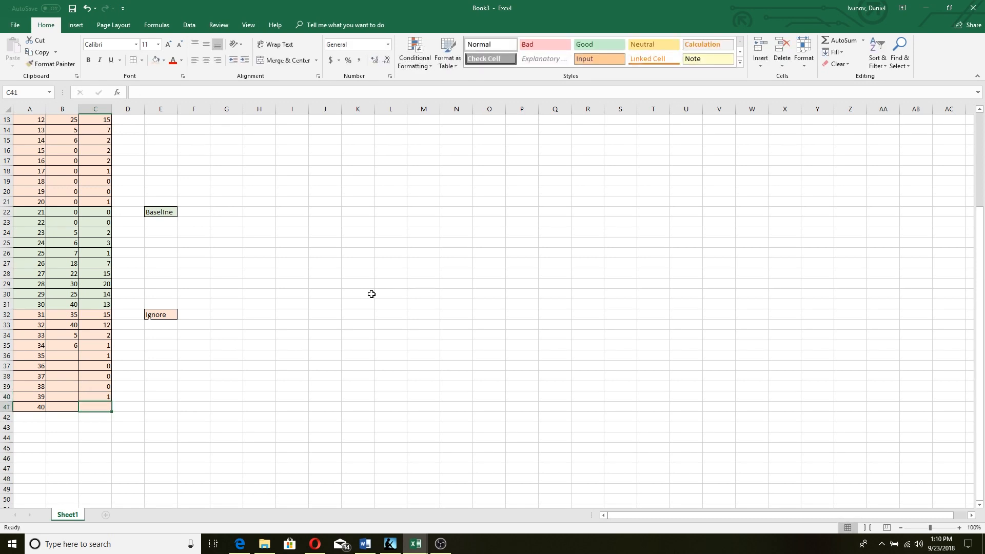
Enter Punching values for trials 35–40: 1 followed by five zeros
{"action": "left_click", "coordinate": [64, 358]}
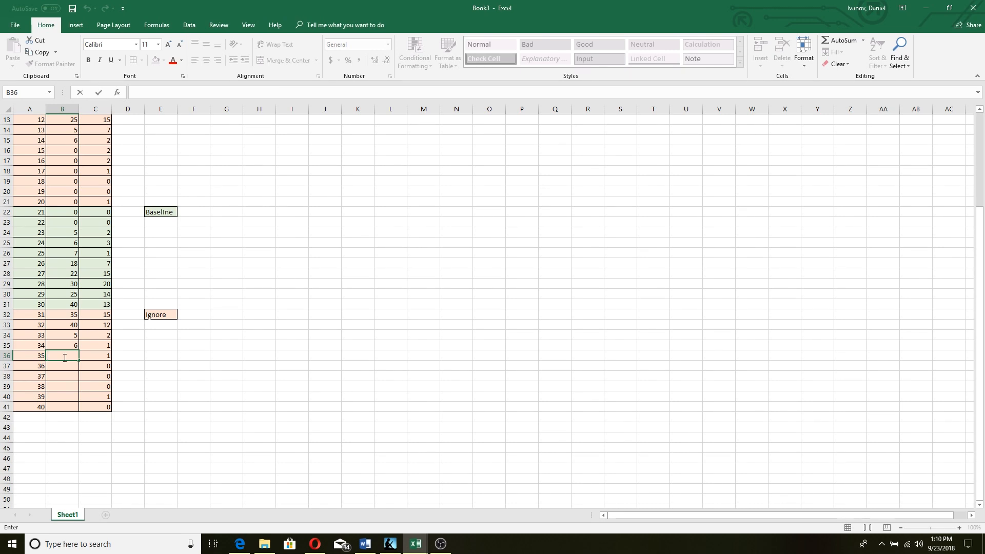
{"action": "type", "text": "1"}
{"action": "key", "text": "Return"}
{"action": "type", "text": "0"}
{"action": "key", "text": "Return"}
{"action": "type", "text": "0"}
{"action": "key", "text": "Return"}
{"action": "type", "text": "0"}
{"action": "key", "text": "Return"}
{"action": "type", "text": "0"}
{"action": "key", "text": "Return"}
{"action": "type", "text": "0"}
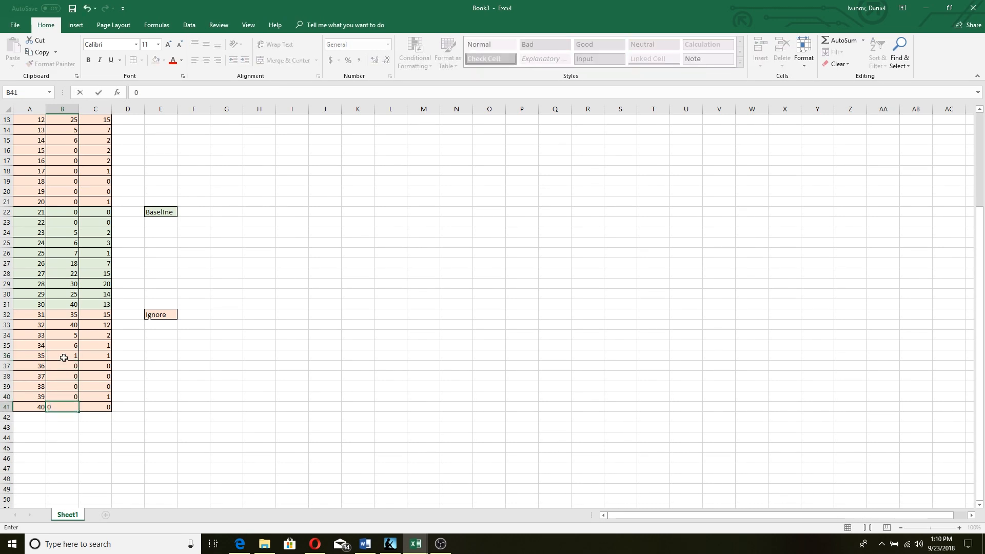
{"action": "left_click", "coordinate": [246, 366]}
{"action": "scroll", "coordinate": [246, 365], "scroll_direction": "up", "scroll_amount": 4}
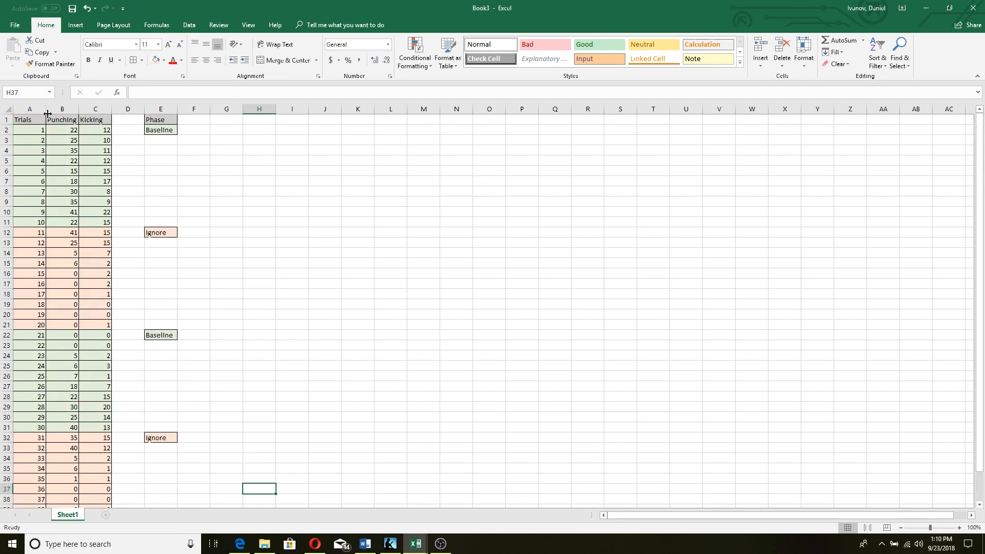
{"action": "scroll", "coordinate": [162, 234], "scroll_direction": "down", "scroll_amount": 4}
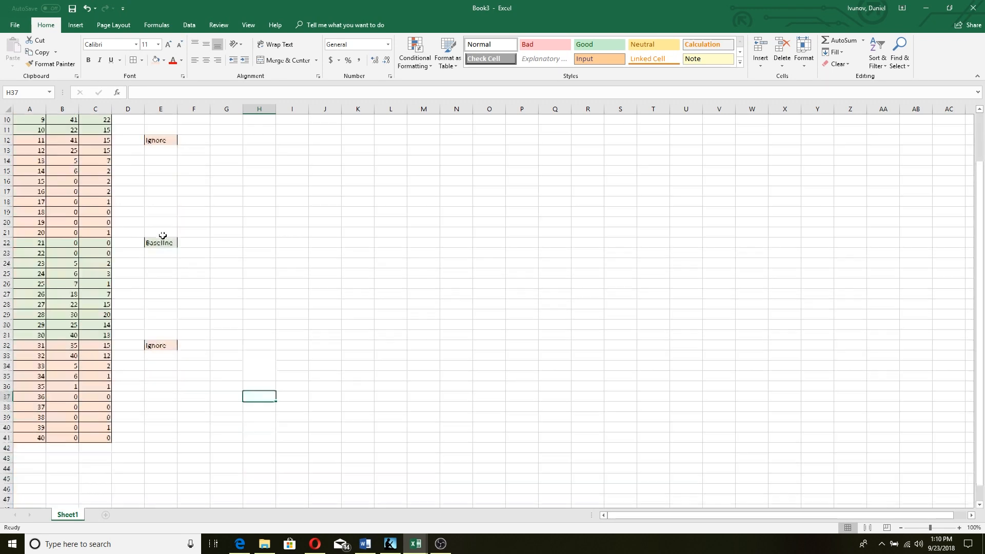
{"action": "scroll", "coordinate": [105, 262], "scroll_direction": "up", "scroll_amount": 4}
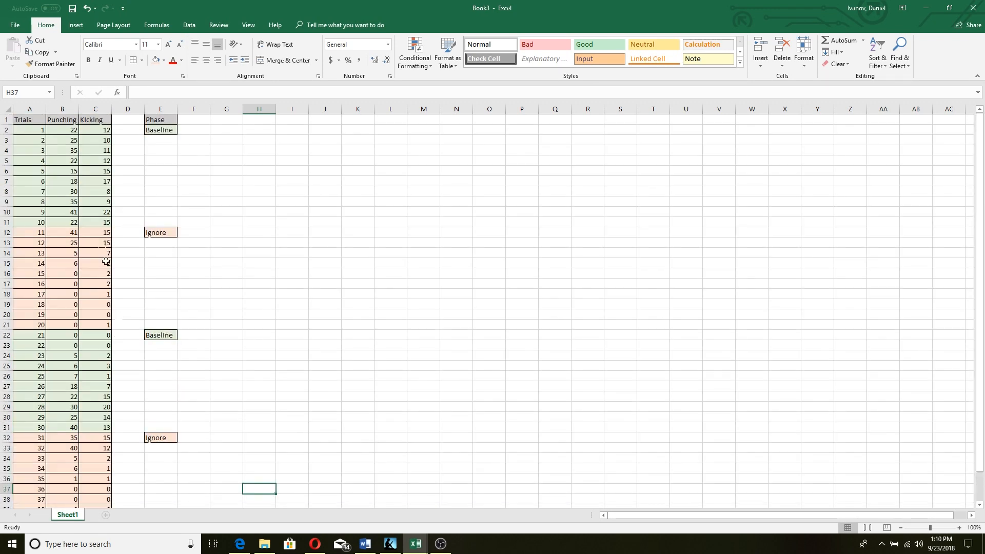
{"action": "left_click", "coordinate": [323, 361]}
{"action": "left_click", "coordinate": [164, 282]}
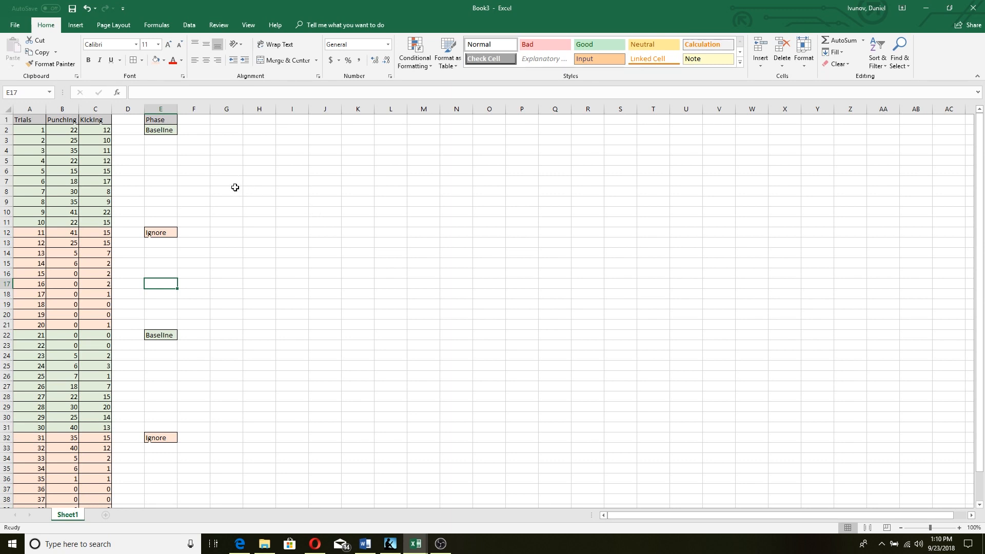
{"action": "scroll", "coordinate": [235, 188], "scroll_direction": "down", "scroll_amount": 2}
{"action": "scroll", "coordinate": [235, 188], "scroll_direction": "up", "scroll_amount": 2}
{"action": "scroll", "coordinate": [108, 246], "scroll_direction": "down", "scroll_amount": 3}
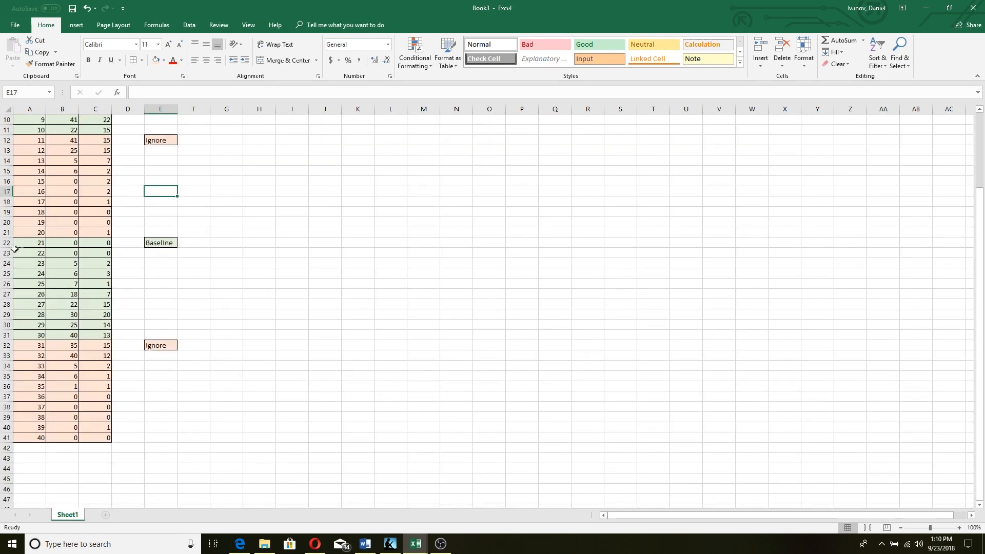
{"action": "scroll", "coordinate": [206, 262], "scroll_direction": "up", "scroll_amount": 3}
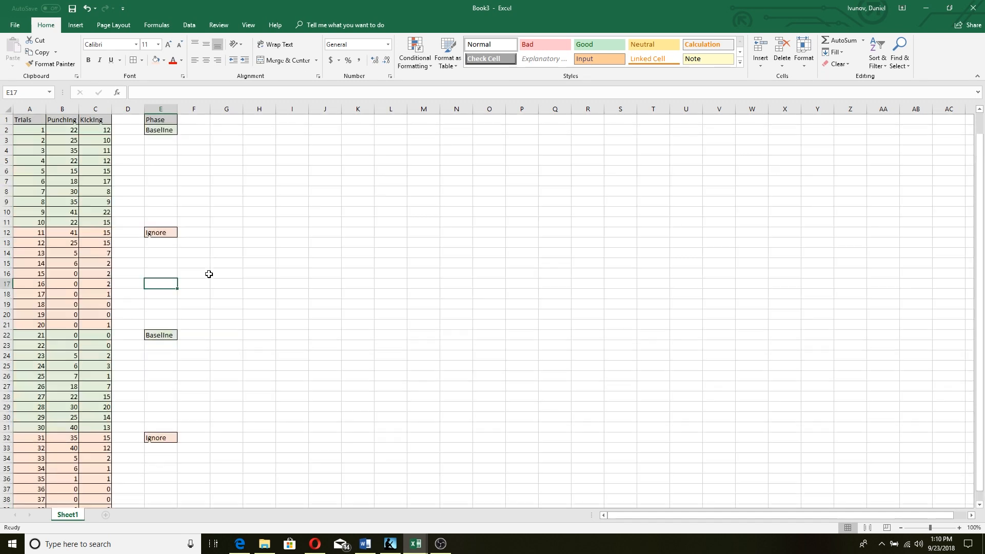
{"action": "scroll", "coordinate": [103, 472], "scroll_direction": "down", "scroll_amount": 3}
{"action": "scroll", "coordinate": [87, 339], "scroll_direction": "up", "scroll_amount": 3}
Select Punching and Kicking headers and data B1:C41 and show Quick Analysis chart suggestions
{"action": "left_click_drag", "start_coordinate": [57, 120], "coordinate": [96, 125]}
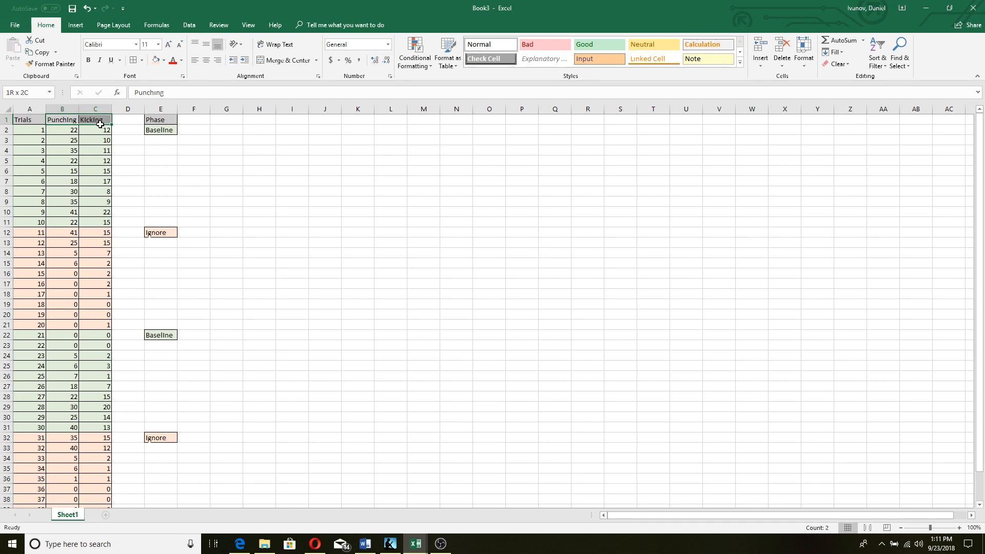
{"action": "left_click_drag", "start_coordinate": [100, 124], "coordinate": [108, 470]}
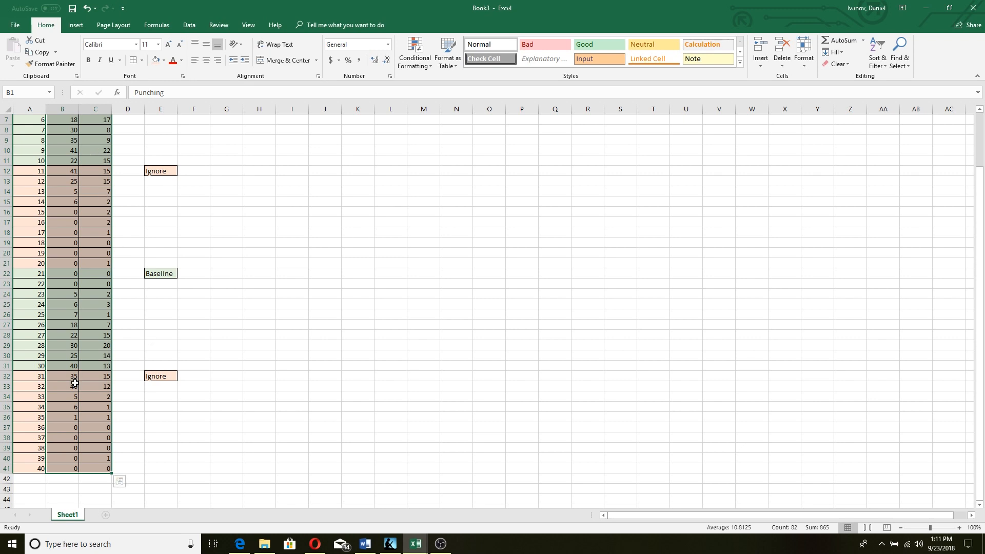
{"action": "left_click", "coordinate": [120, 482]}
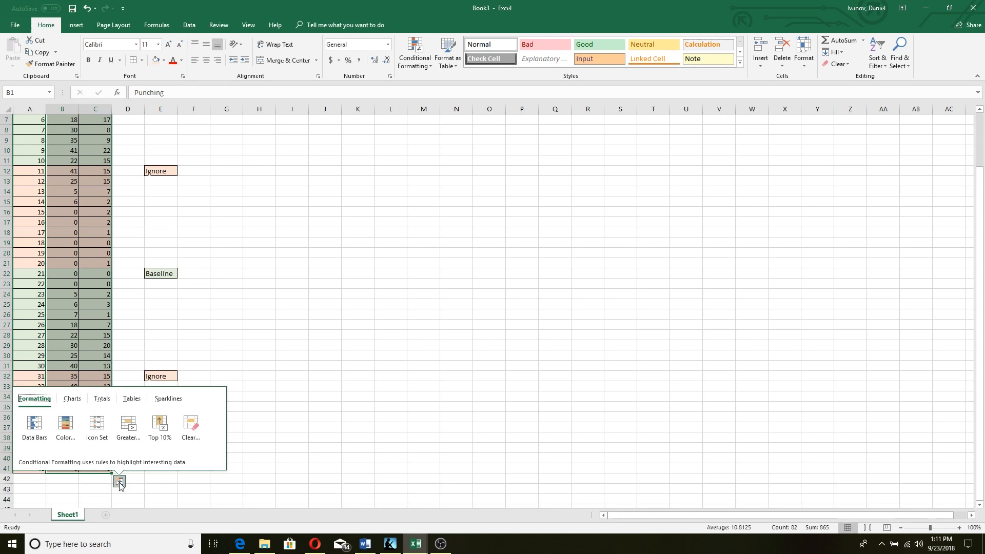
{"action": "left_click", "coordinate": [75, 403]}
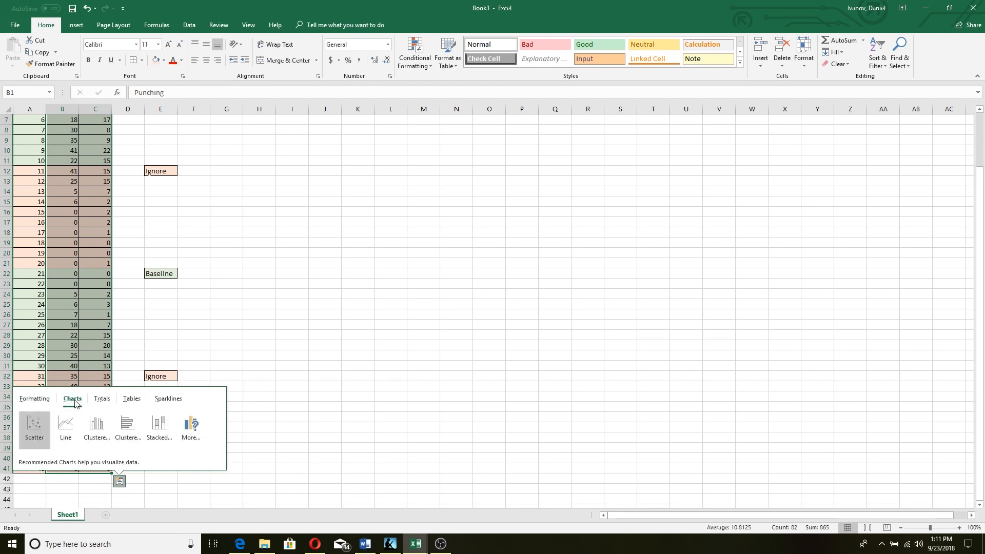
Pick Line with Markers from the All Charts list in the Insert Chart dialog
{"action": "left_click", "coordinate": [192, 427]}
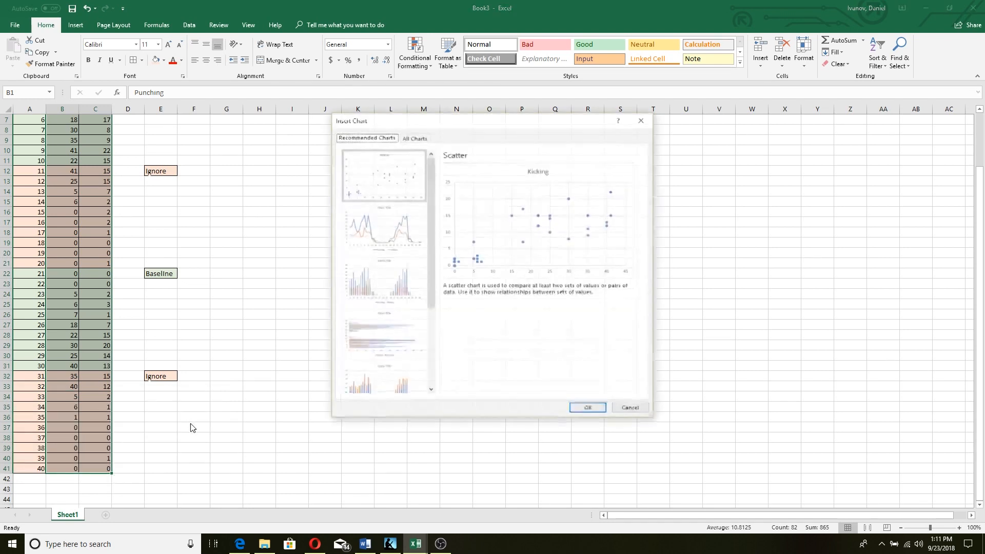
{"action": "left_click", "coordinate": [414, 137]}
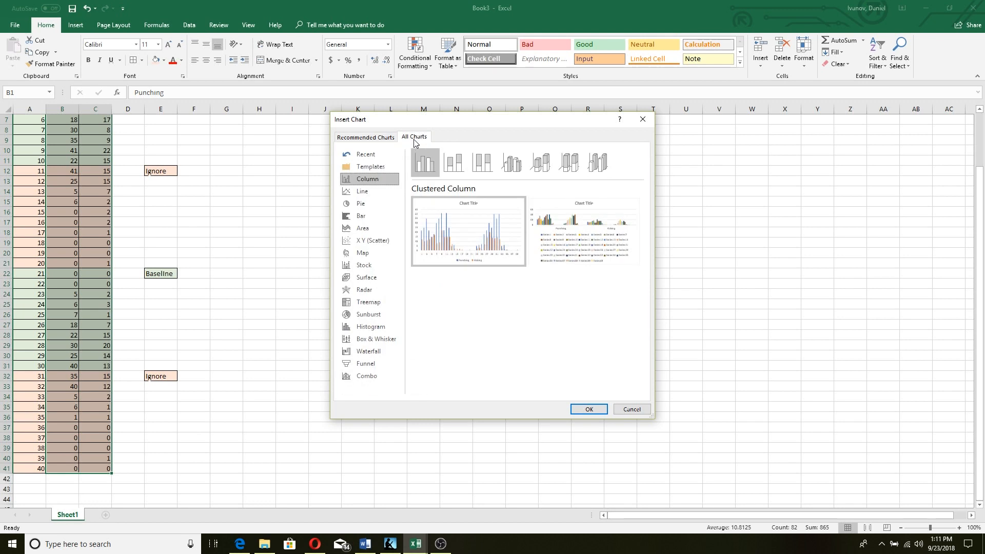
{"action": "left_click", "coordinate": [371, 191]}
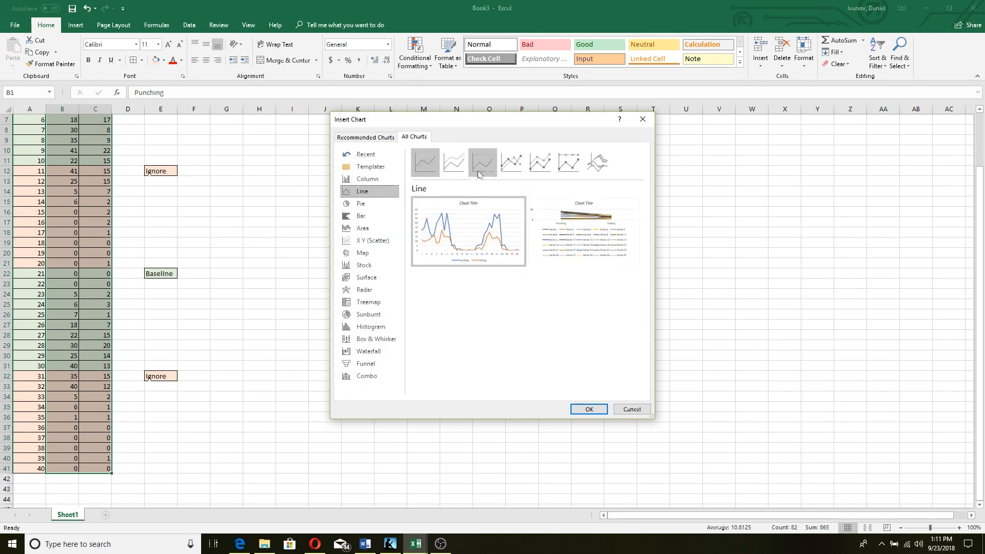
{"action": "left_click", "coordinate": [502, 163]}
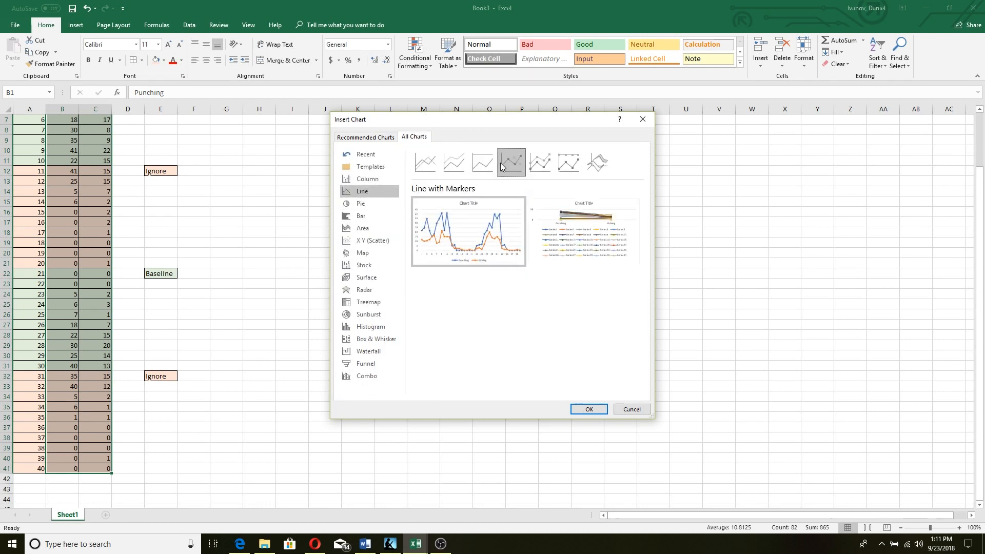
{"action": "mouse_move", "coordinate": [472, 235]}
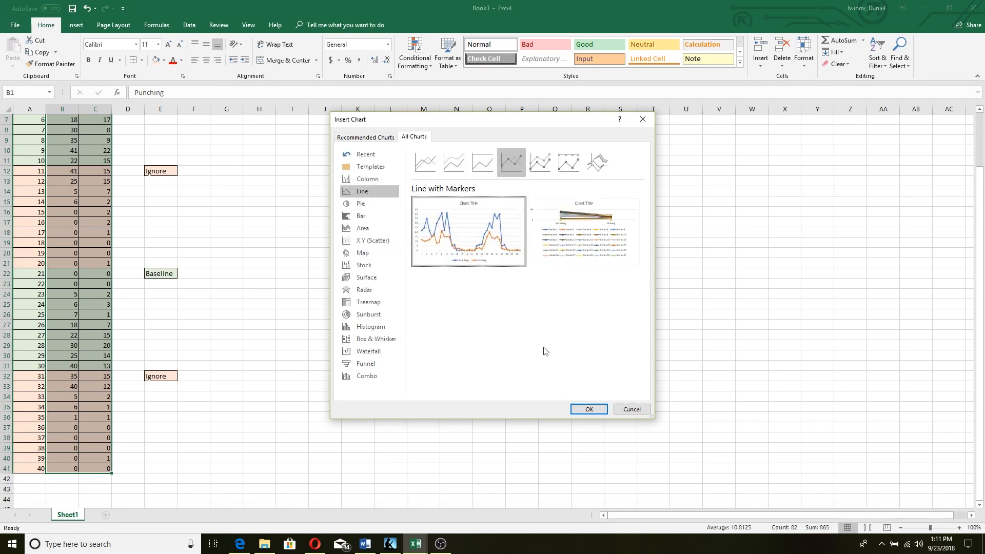
Insert the line-with-markers chart and turn off its legend
{"action": "left_click", "coordinate": [580, 409]}
{"action": "left_click", "coordinate": [625, 250]}
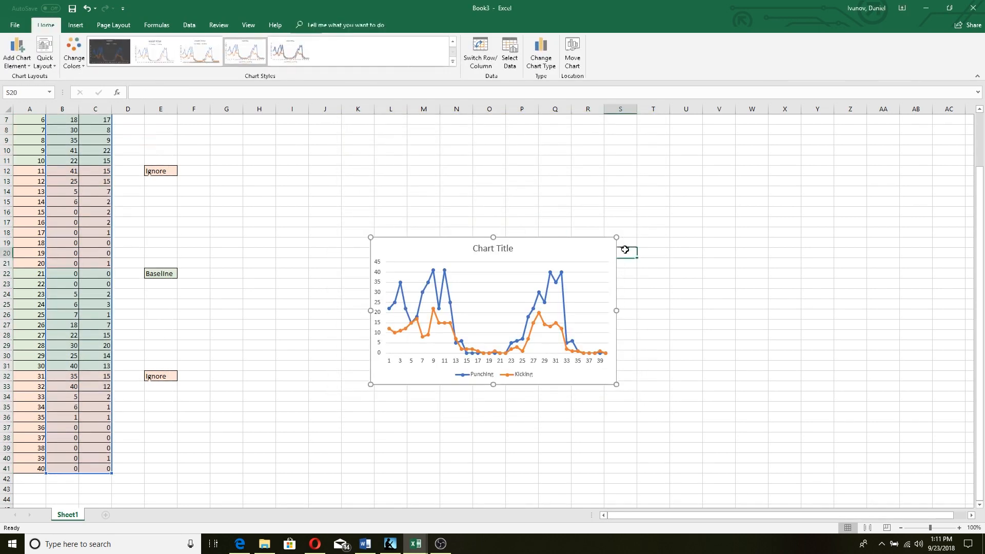
{"action": "left_click", "coordinate": [592, 248]}
{"action": "left_click", "coordinate": [631, 247]}
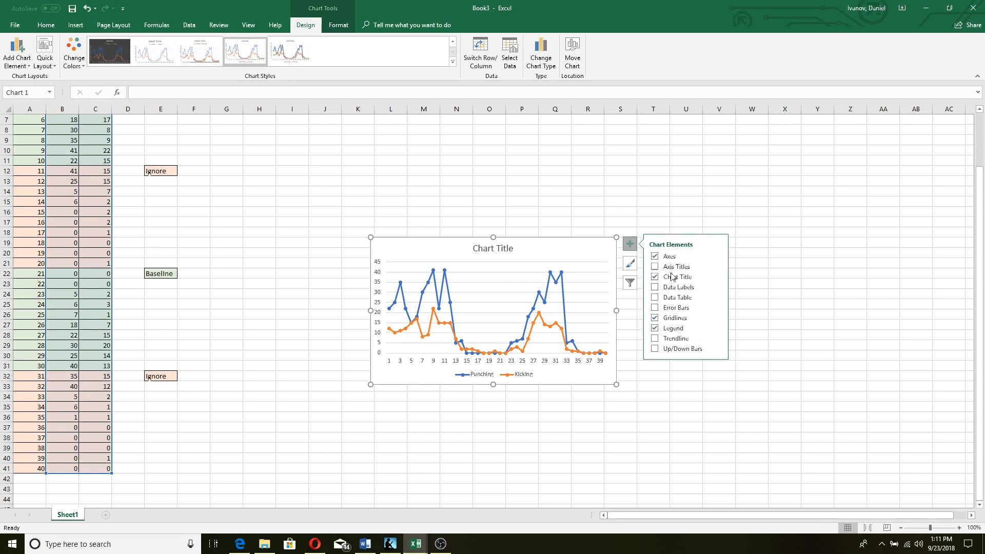
{"action": "left_click", "coordinate": [682, 328]}
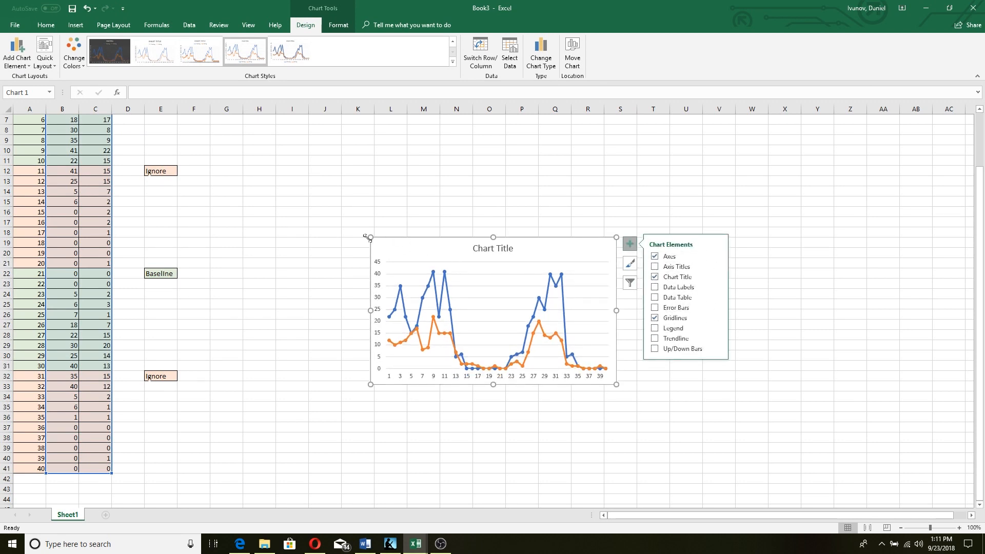
Enlarge the chart by dragging it up-left and widening it to the right
{"action": "left_click_drag", "start_coordinate": [369, 237], "coordinate": [243, 136]}
{"action": "left_click_drag", "start_coordinate": [616, 383], "coordinate": [636, 382]}
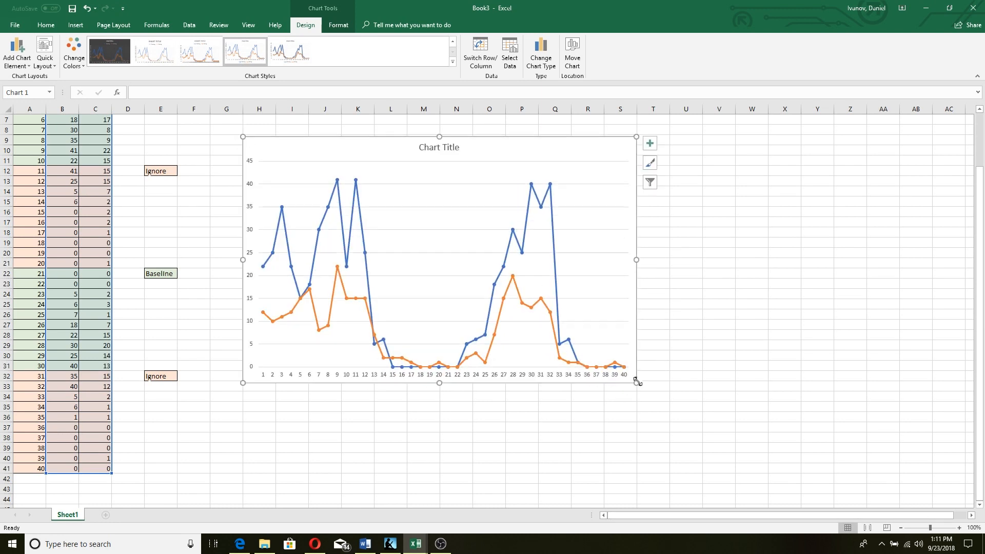
{"action": "right_click", "coordinate": [611, 247]}
Set the horizontal axis labels to the trial numbers Sheet1!$A$2:$A$41 via Select Data
{"action": "left_click", "coordinate": [643, 305]}
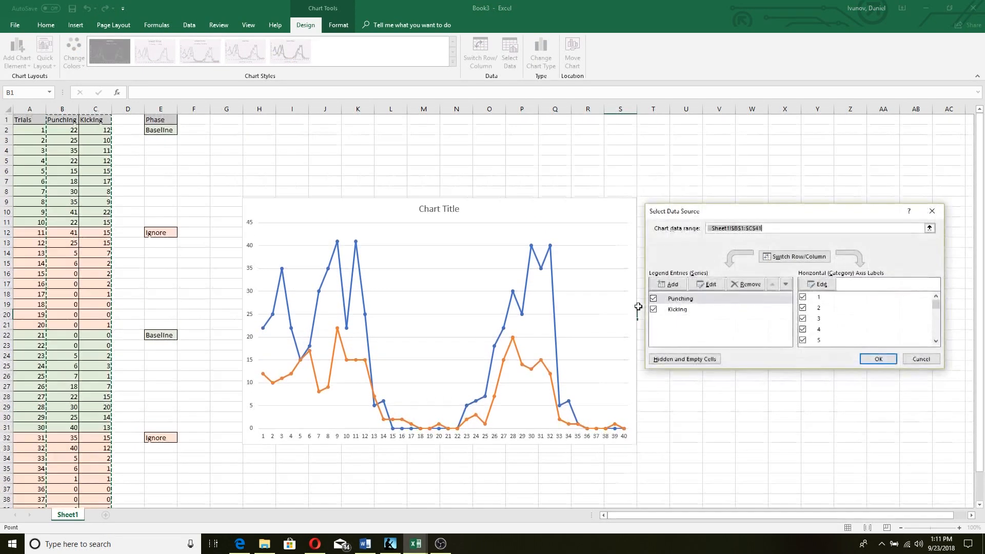
{"action": "left_click", "coordinate": [819, 284]}
{"action": "left_click_drag", "start_coordinate": [24, 129], "coordinate": [40, 476]}
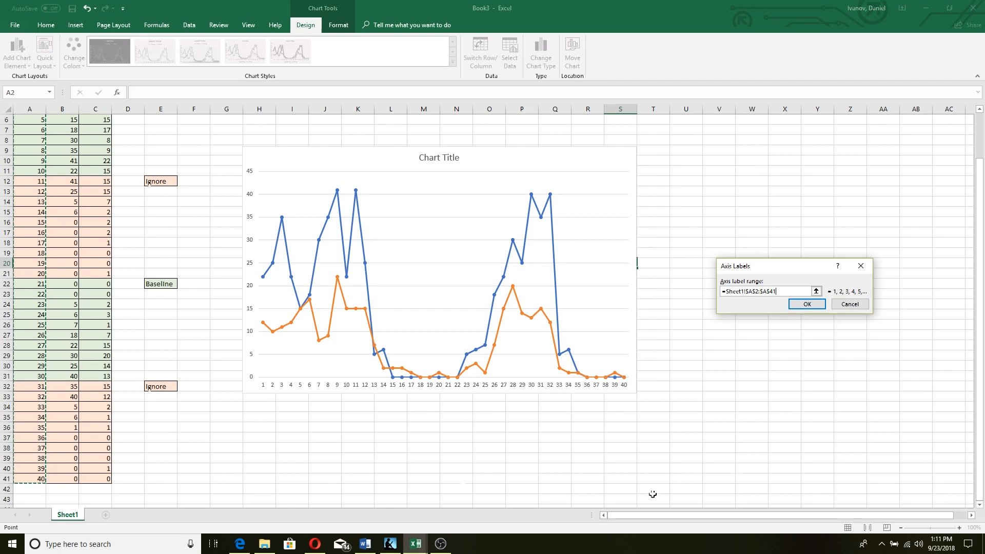
{"action": "left_click", "coordinate": [807, 304]}
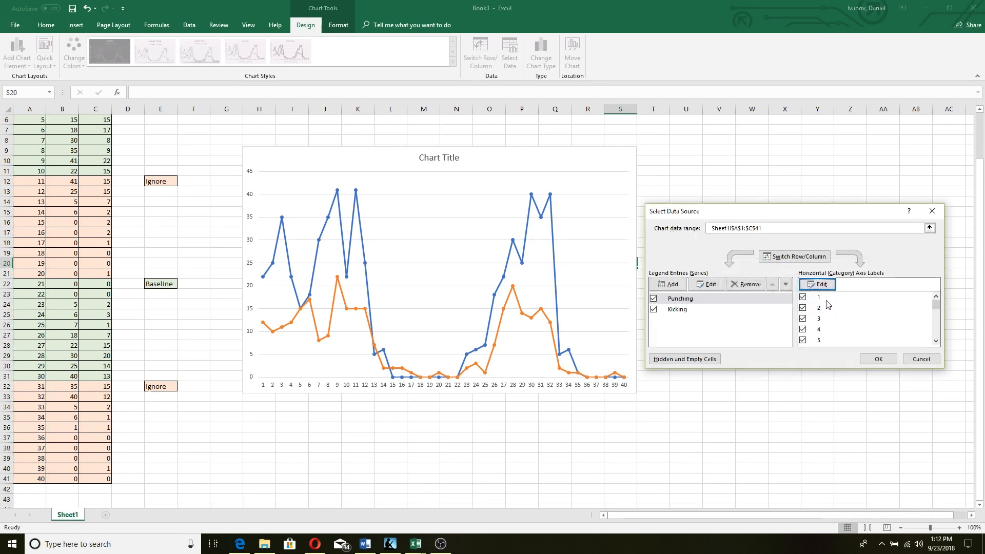
{"action": "left_click", "coordinate": [878, 358]}
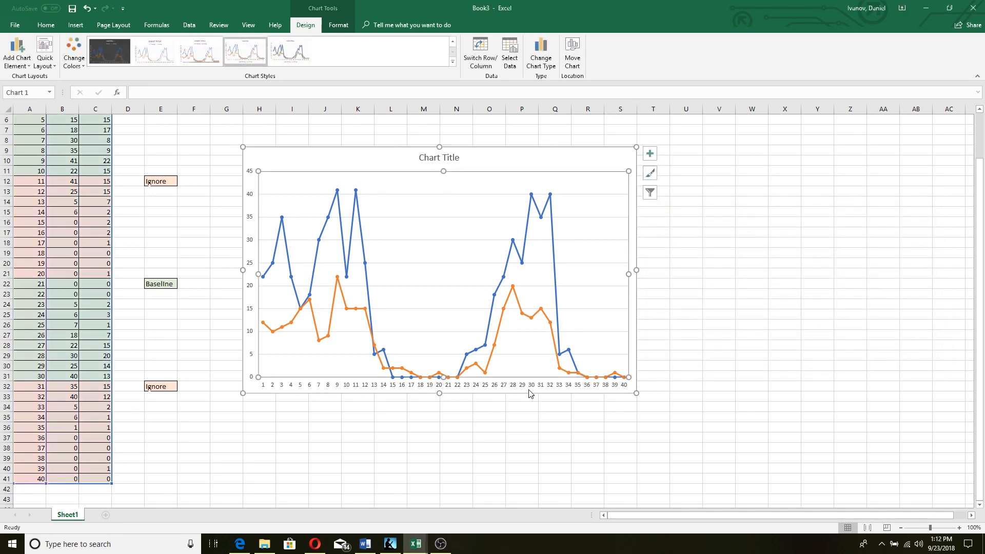
Remove the chart's gridlines
{"action": "left_click", "coordinate": [385, 161]}
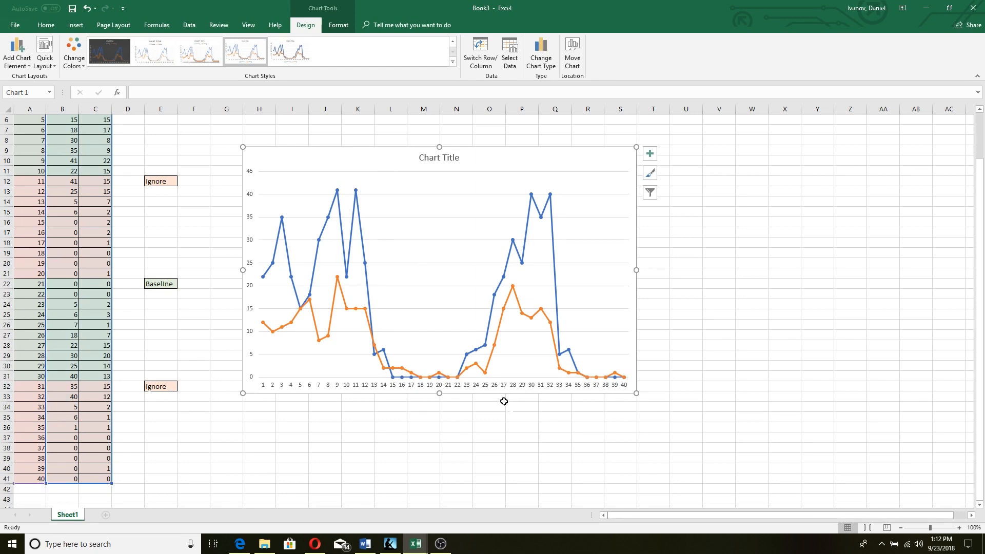
{"action": "scroll", "coordinate": [503, 402], "scroll_direction": "up", "scroll_amount": 2}
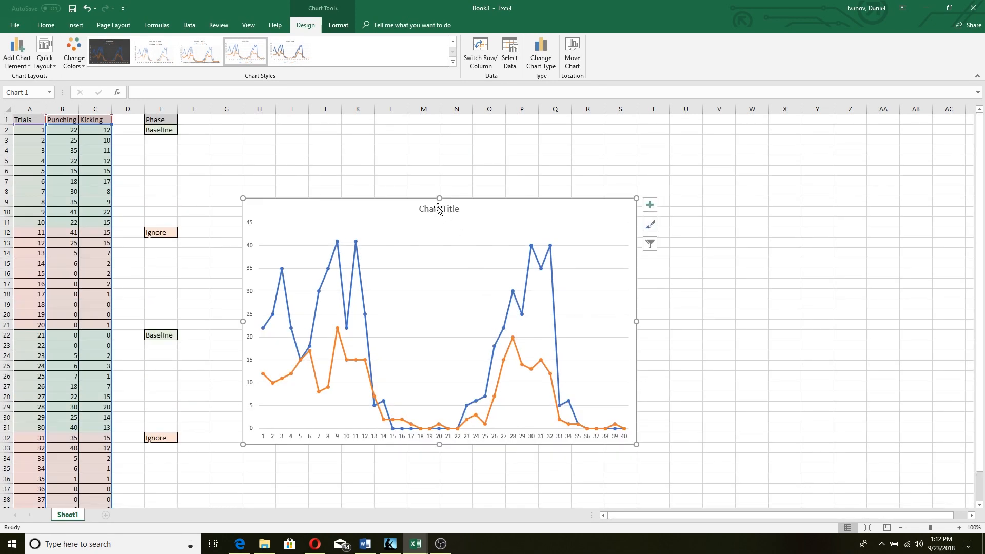
{"action": "left_click", "coordinate": [553, 267]}
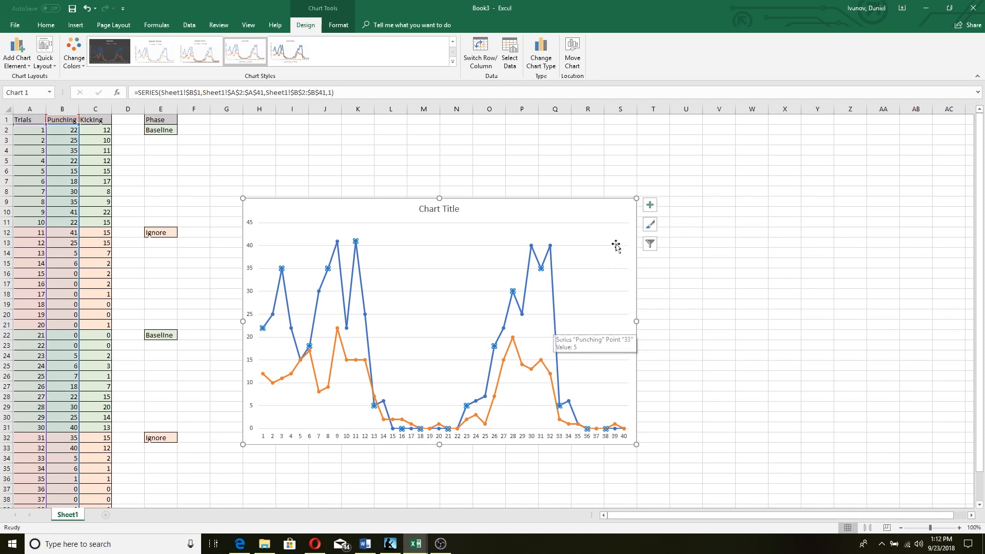
{"action": "left_click", "coordinate": [650, 204]}
{"action": "left_click", "coordinate": [693, 281]}
Make the Punching segments into points 33 and 31 solid black lines
{"action": "left_click", "coordinate": [606, 280]}
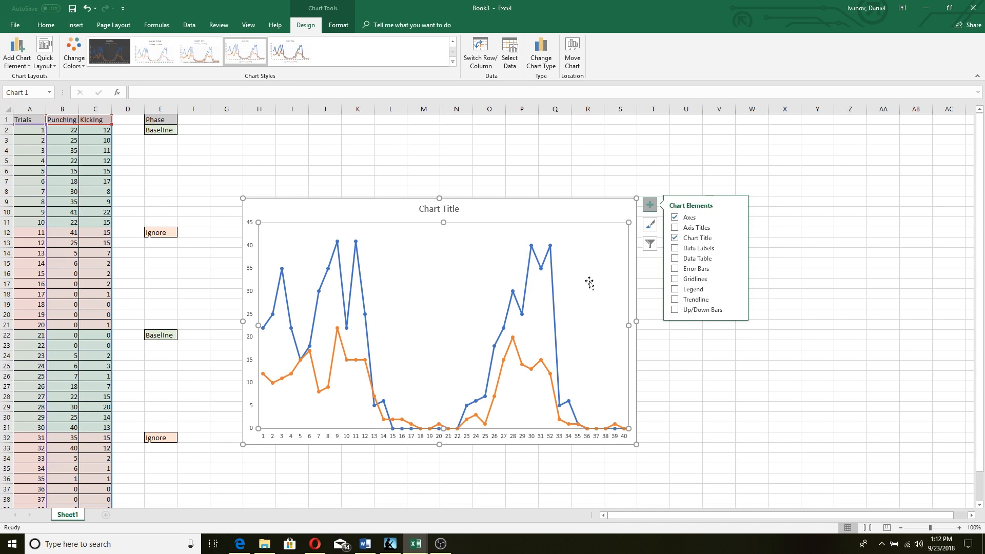
{"action": "left_click", "coordinate": [553, 285]}
{"action": "double_click", "coordinate": [553, 285]}
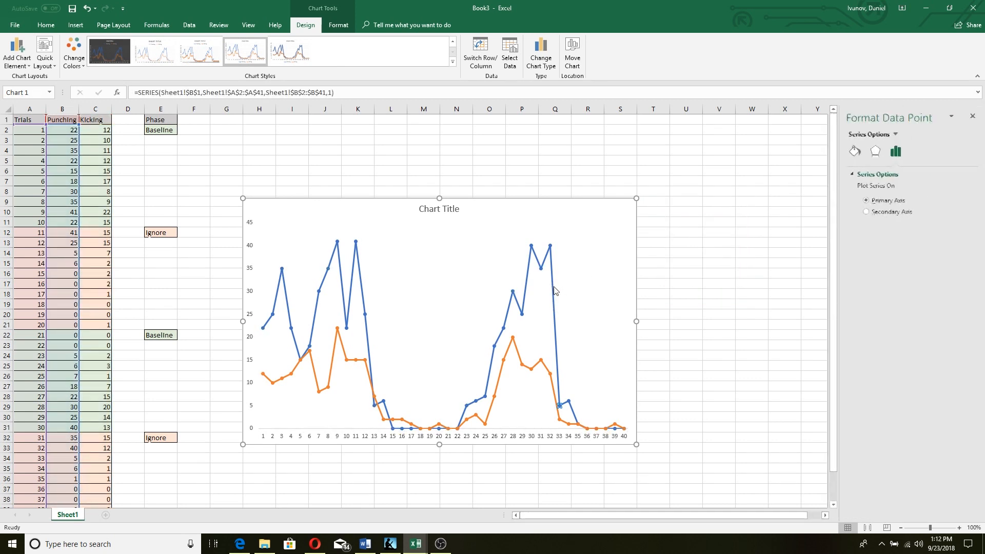
{"action": "left_click", "coordinate": [854, 153]}
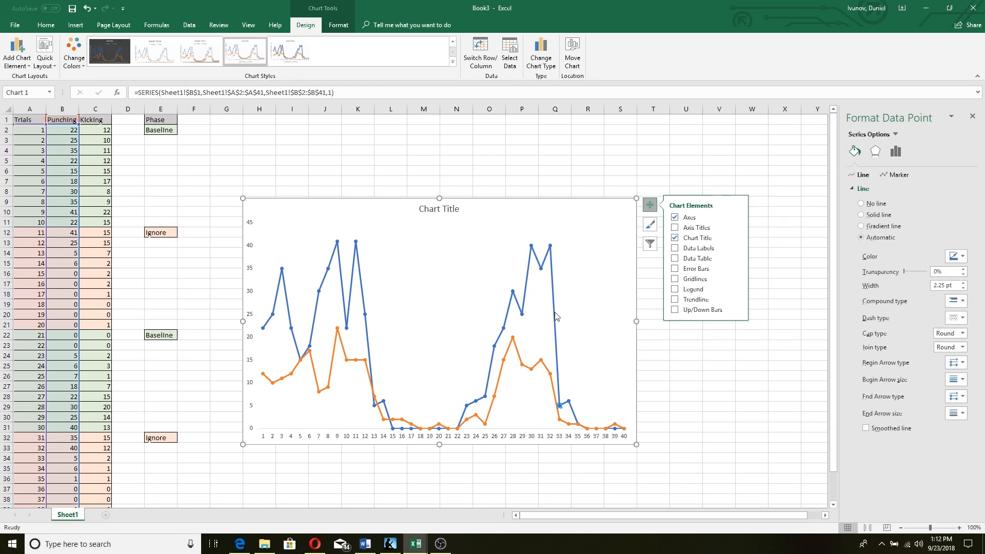
{"action": "left_click", "coordinate": [875, 214]}
{"action": "left_click", "coordinate": [956, 256]}
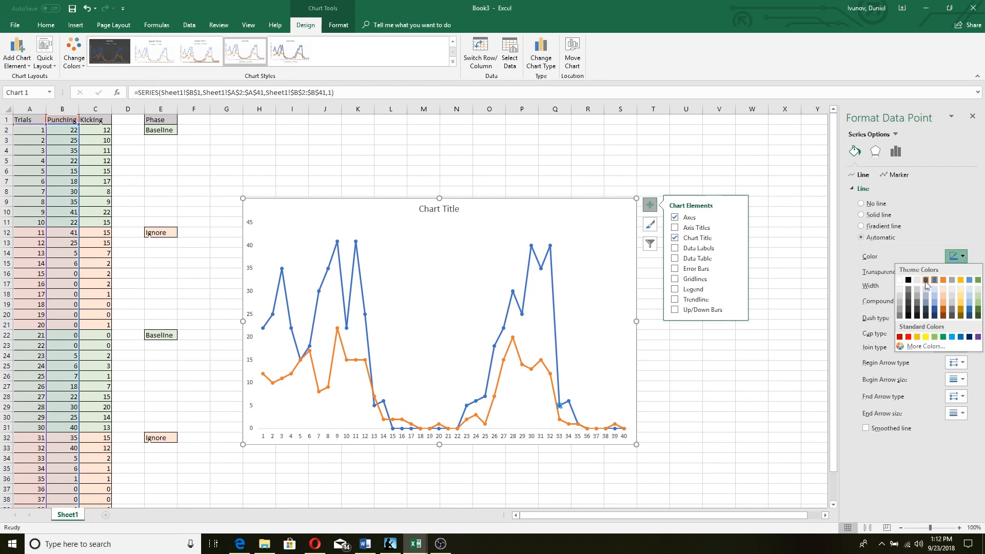
{"action": "left_click", "coordinate": [910, 265]}
{"action": "left_click", "coordinate": [536, 260]}
{"action": "left_click", "coordinate": [956, 256]}
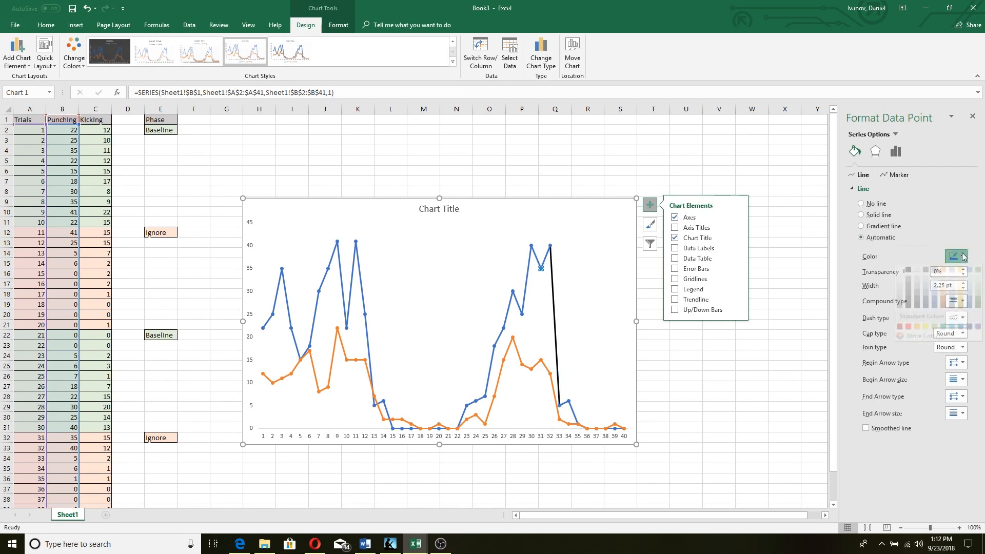
{"action": "left_click", "coordinate": [908, 280]}
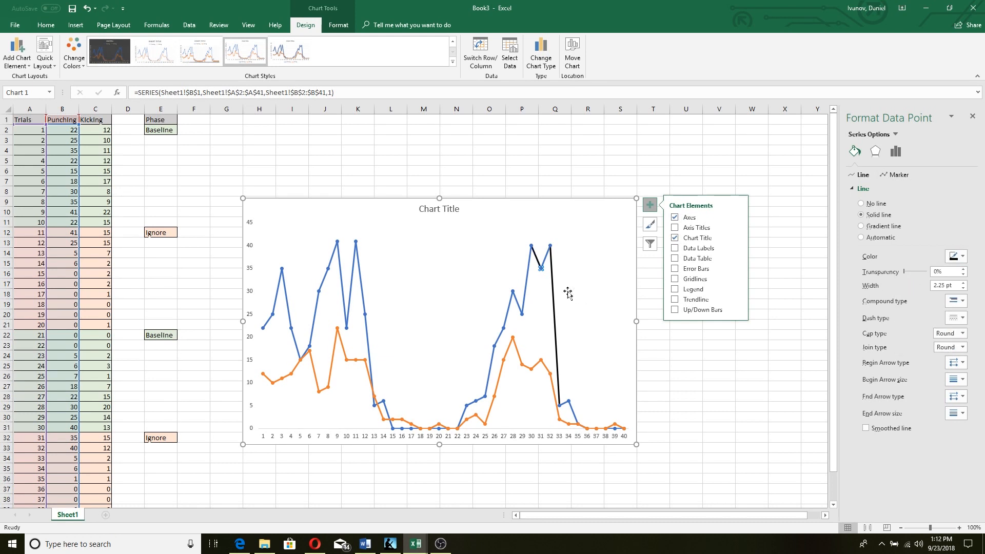
{"action": "left_click", "coordinate": [522, 313]}
{"action": "left_click", "coordinate": [719, 345]}
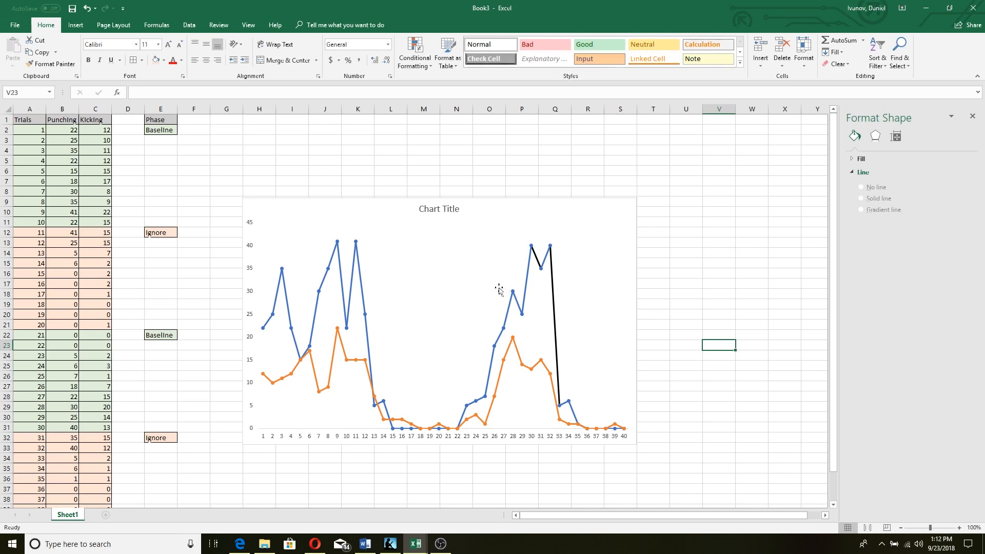
Make the whole Punching series line black
{"action": "left_click", "coordinate": [517, 299]}
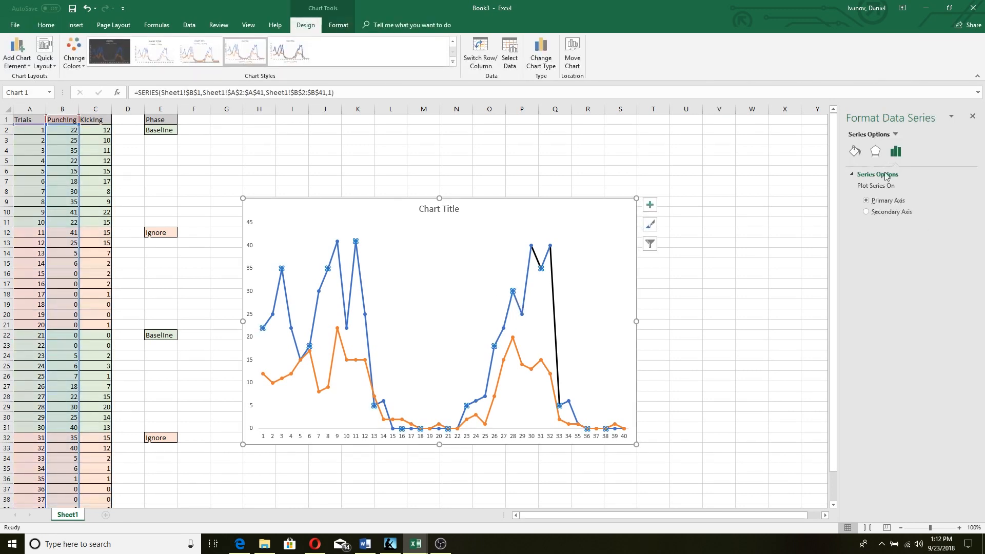
{"action": "left_click", "coordinate": [855, 152]}
{"action": "left_click", "coordinate": [959, 255]}
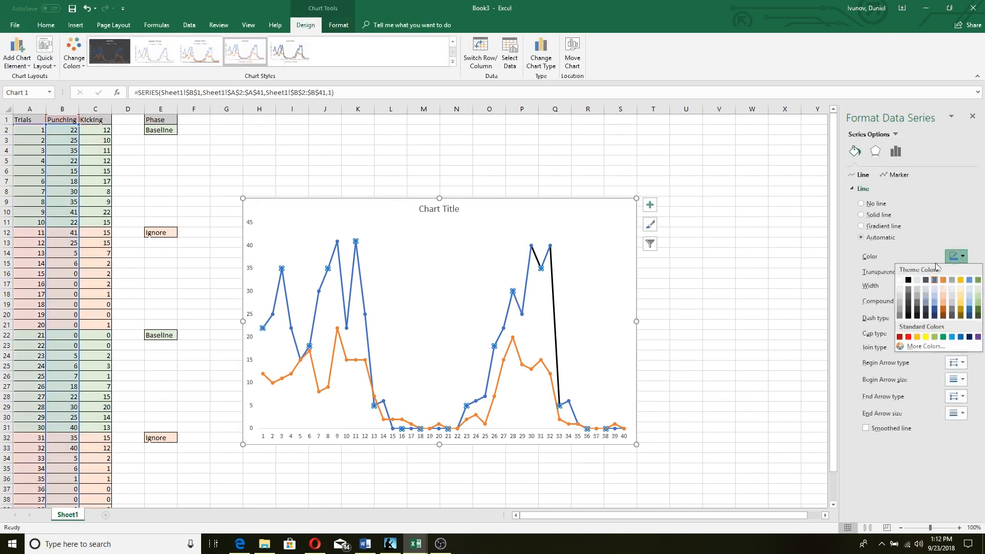
{"action": "left_click", "coordinate": [907, 281]}
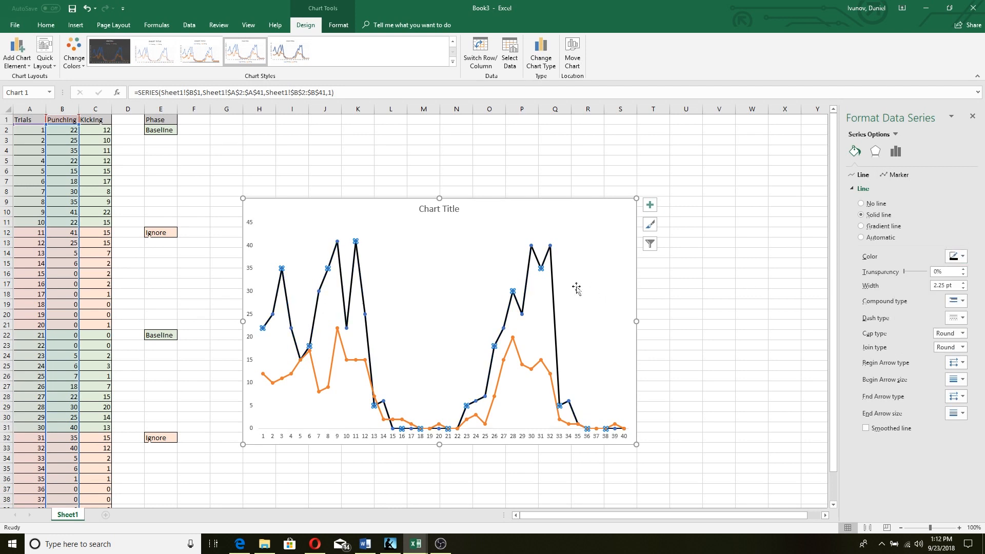
Switch Punching markers to built-in triangles and enlarge them to size 10
{"action": "left_click", "coordinate": [902, 176]}
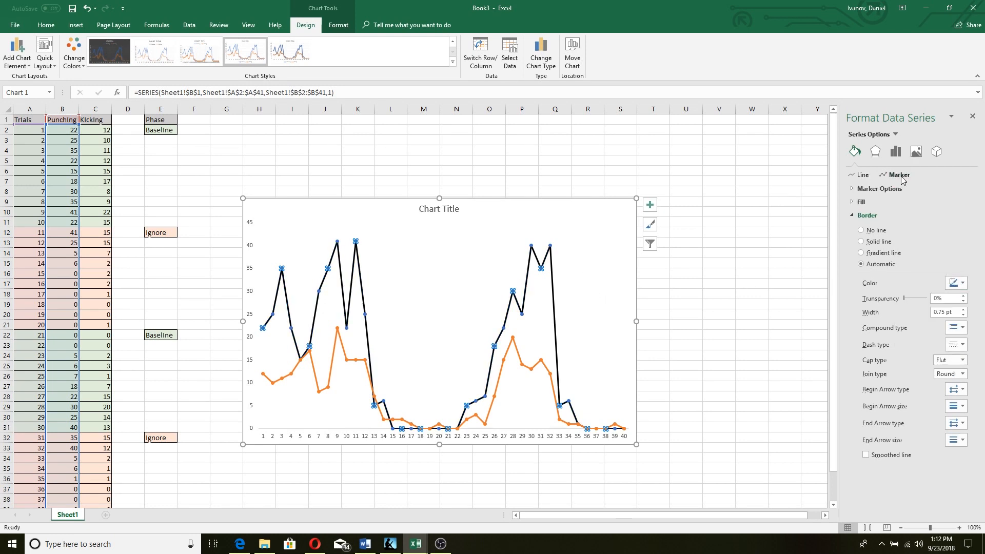
{"action": "left_click", "coordinate": [880, 189]}
{"action": "left_click", "coordinate": [889, 226]}
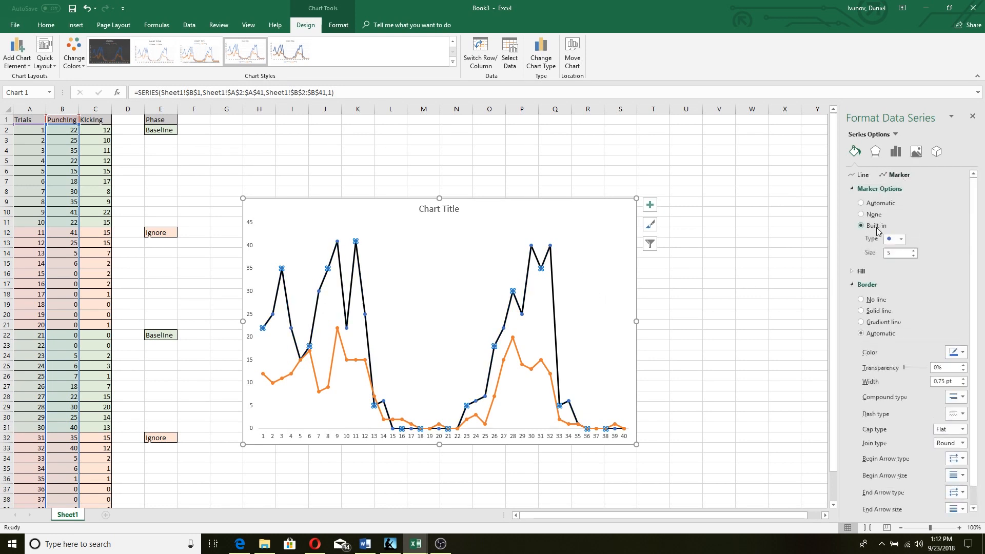
{"action": "left_click", "coordinate": [901, 239]}
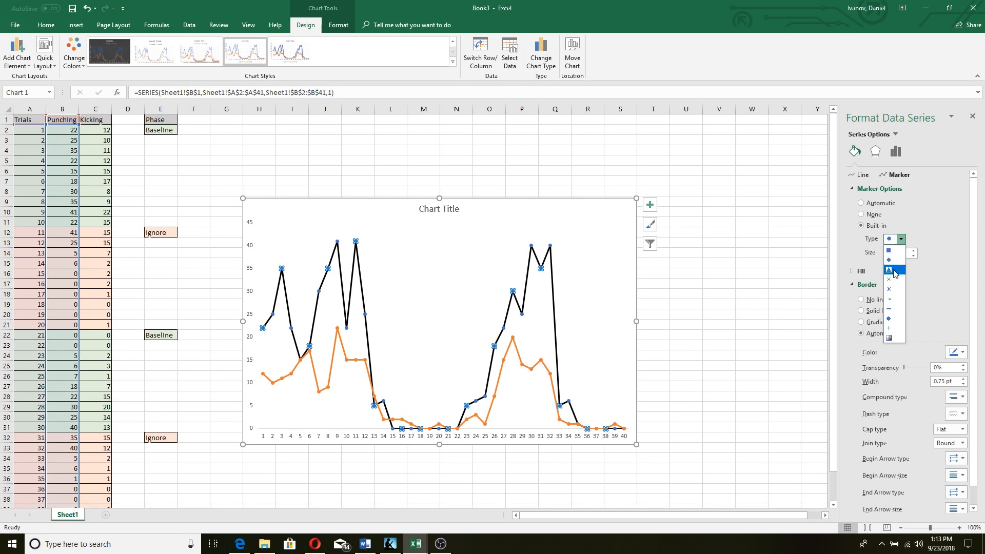
{"action": "left_click", "coordinate": [889, 269]}
{"action": "left_click", "coordinate": [914, 251]}
{"action": "left_click", "coordinate": [914, 251]}
{"action": "left_click", "coordinate": [914, 250]}
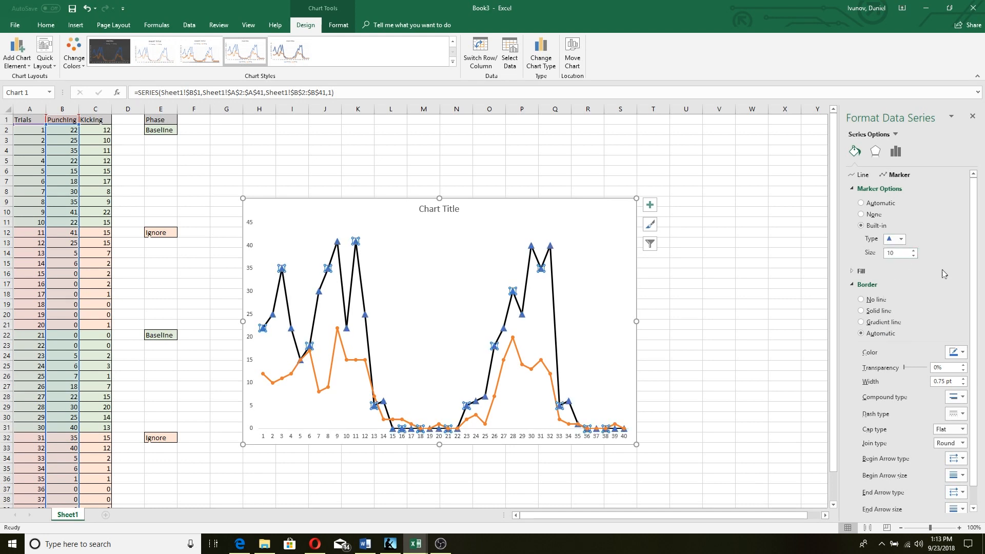
Give the Punching triangle markers a solid black fill and black border
{"action": "left_click", "coordinate": [862, 271]}
{"action": "left_click", "coordinate": [962, 363]}
{"action": "left_click", "coordinate": [908, 385]}
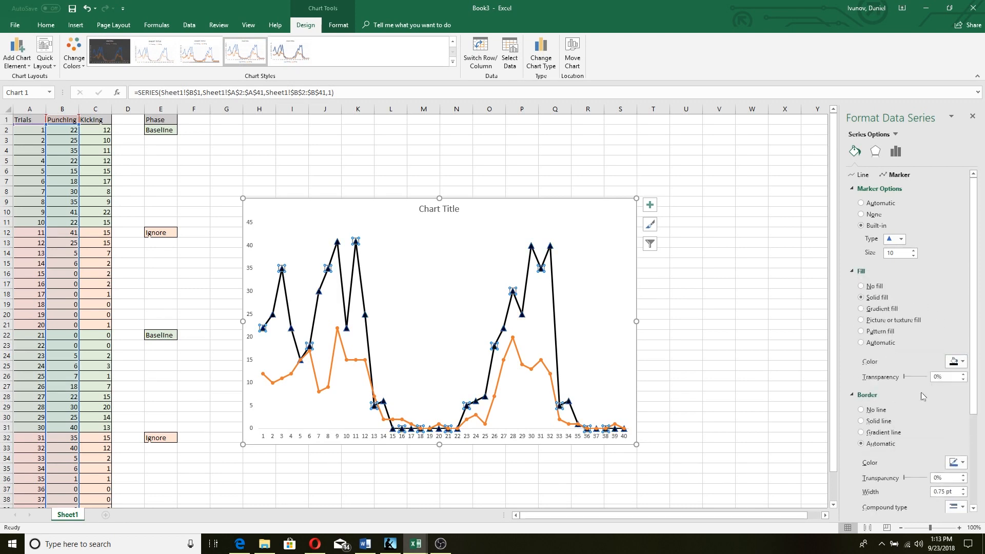
{"action": "left_click", "coordinate": [962, 462]}
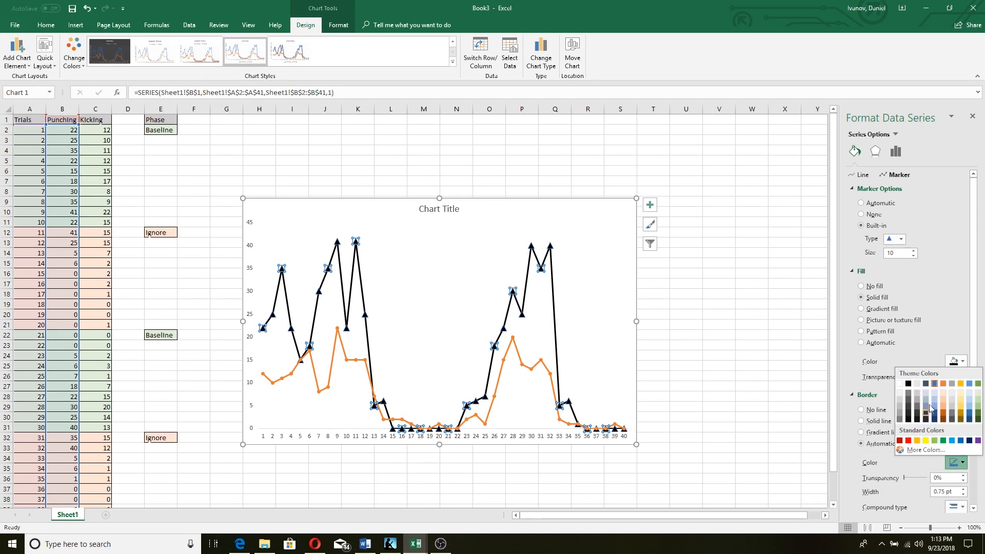
{"action": "left_click", "coordinate": [909, 385]}
{"action": "scroll", "coordinate": [933, 309], "scroll_direction": "down", "scroll_amount": 4}
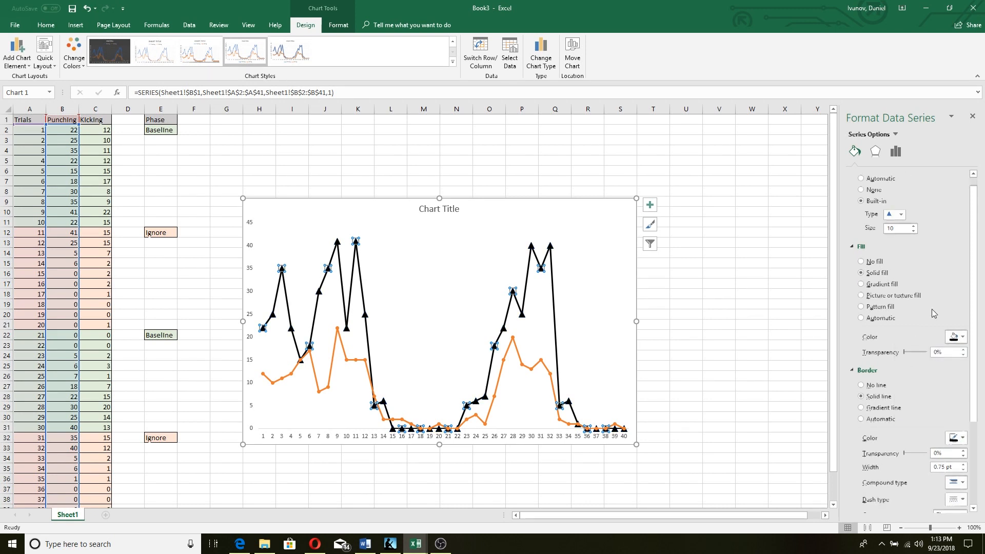
{"action": "left_click", "coordinate": [545, 370]}
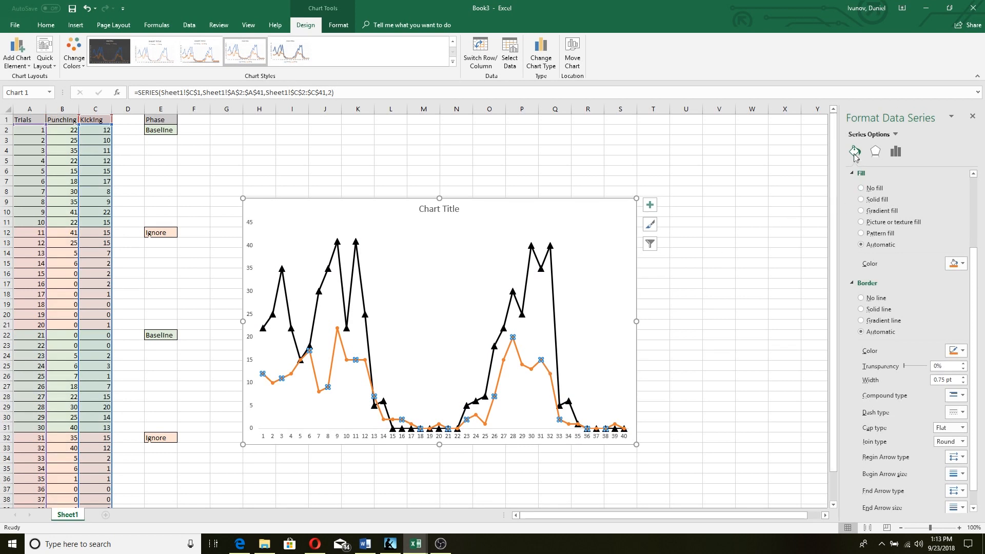
Give the Kicking markers a black fill and black outline
{"action": "left_click", "coordinate": [957, 264]}
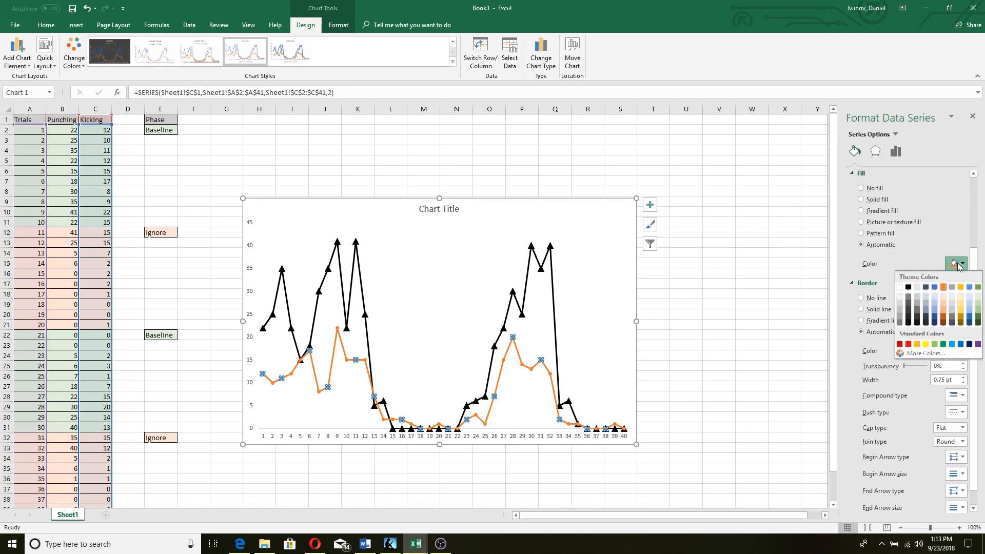
{"action": "left_click", "coordinate": [909, 289]}
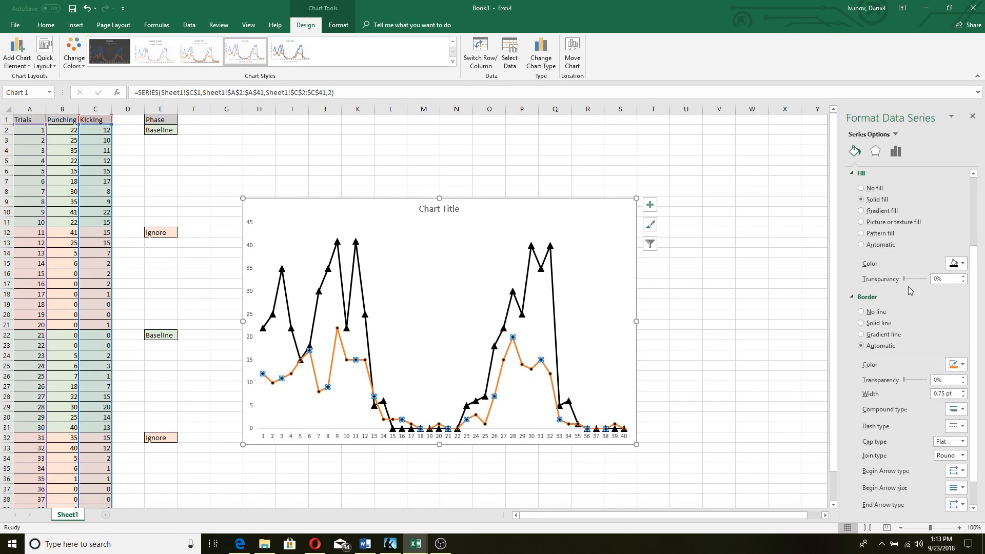
{"action": "left_click", "coordinate": [957, 366]}
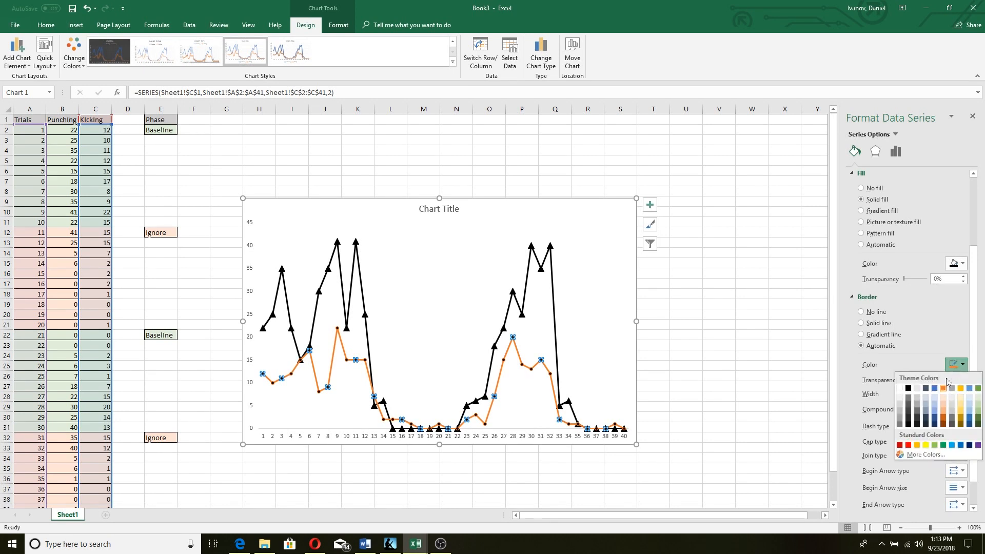
{"action": "left_click", "coordinate": [908, 390]}
Change the Kicking markers to built-in squares of size 10
{"action": "scroll", "coordinate": [918, 260], "scroll_direction": "up", "scroll_amount": 2}
{"action": "left_click", "coordinate": [871, 228]}
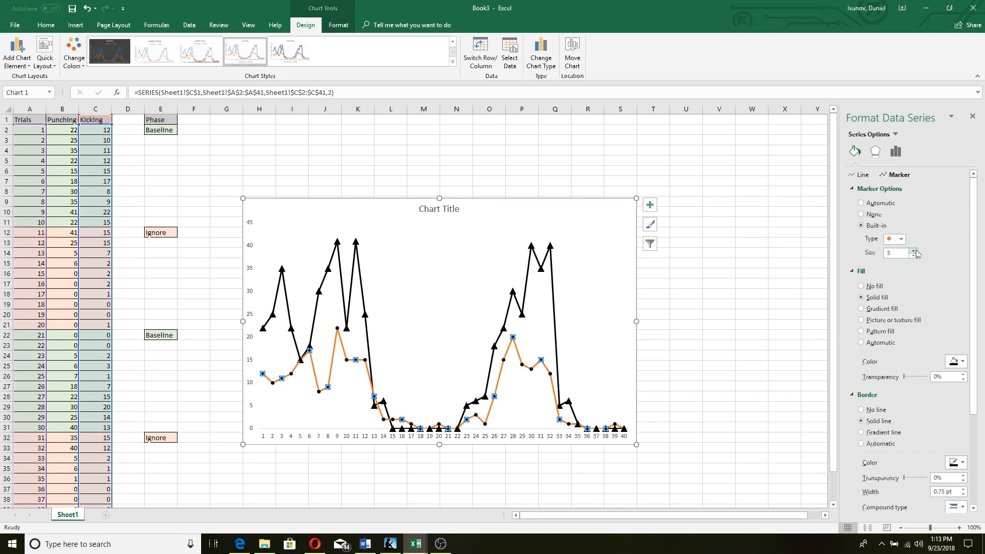
{"action": "left_click", "coordinate": [901, 239]}
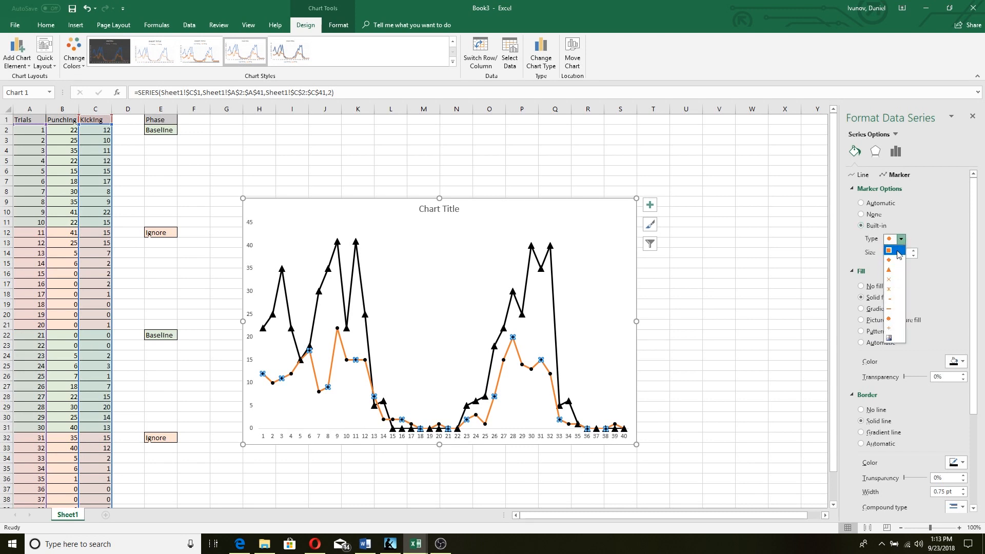
{"action": "left_click", "coordinate": [897, 250]}
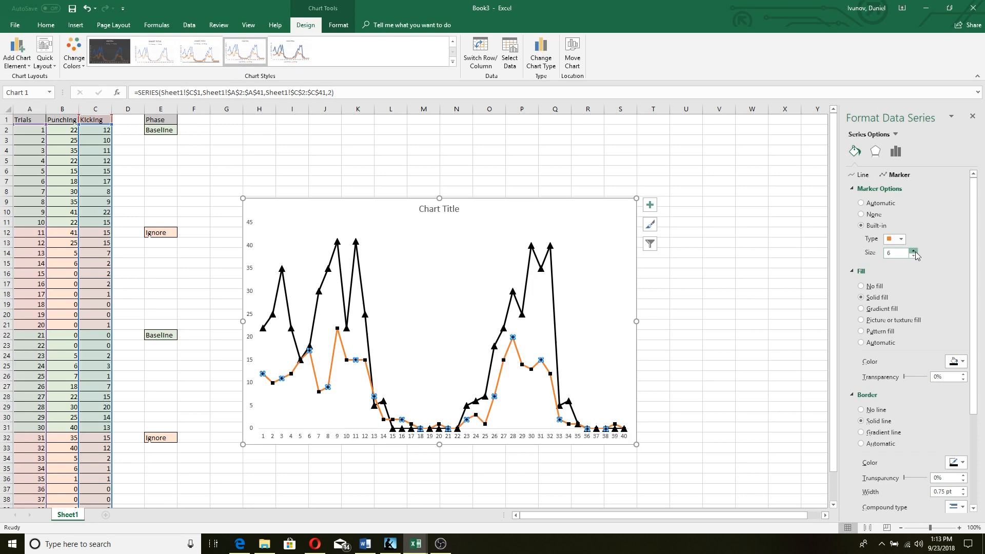
{"action": "left_click", "coordinate": [914, 250]}
{"action": "left_click", "coordinate": [914, 251]}
{"action": "left_click", "coordinate": [913, 250]}
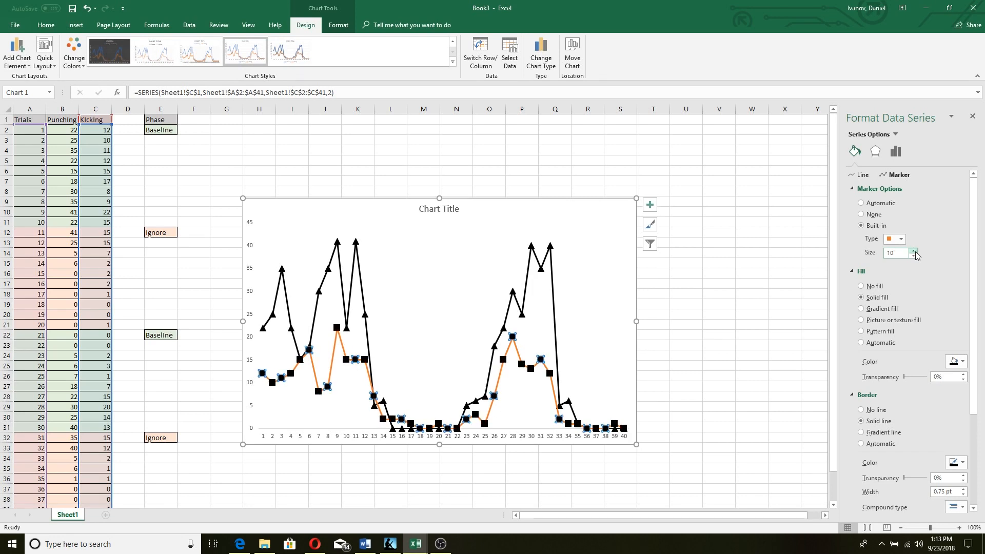
Make the Kicking series line black
{"action": "left_click", "coordinate": [863, 175]}
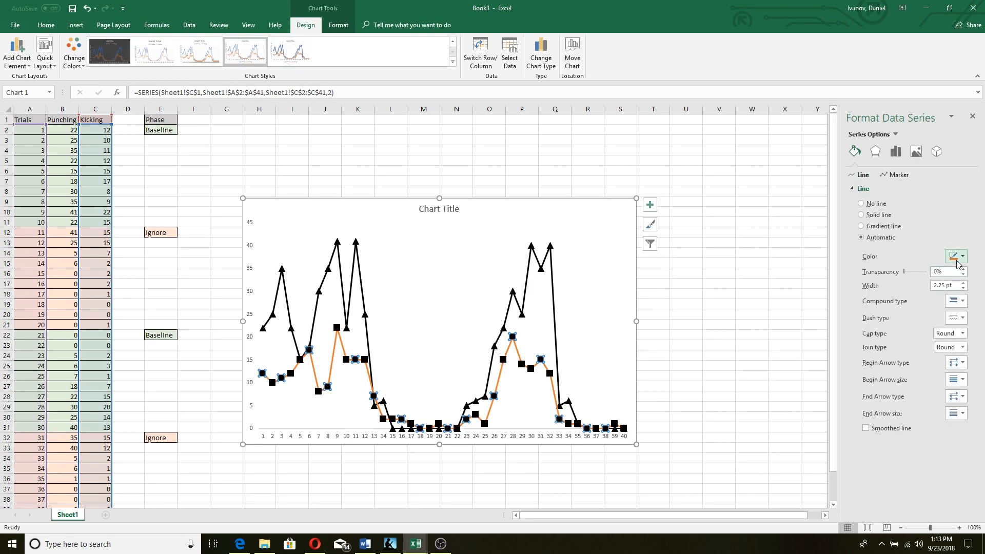
{"action": "left_click", "coordinate": [956, 260]}
{"action": "left_click", "coordinate": [913, 284]}
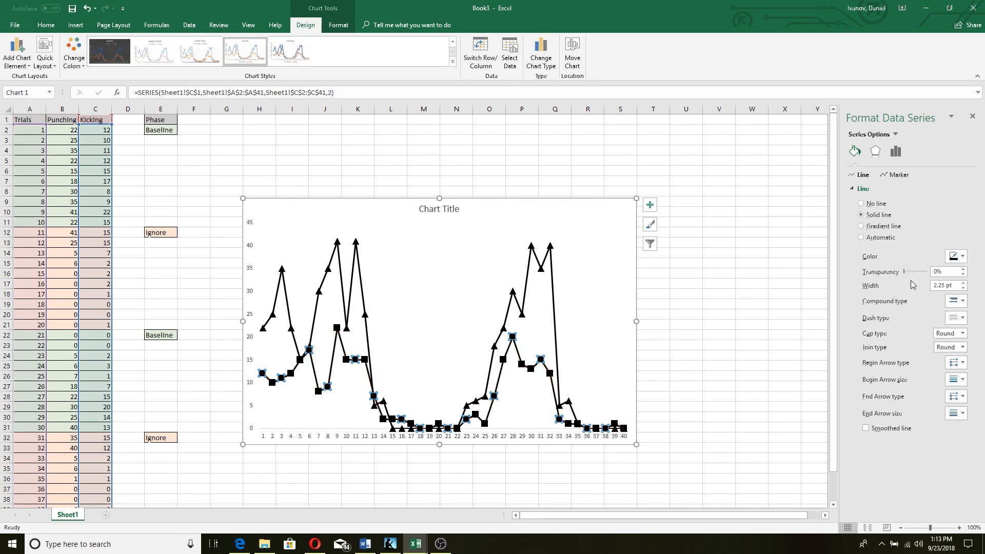
{"action": "left_click", "coordinate": [762, 322]}
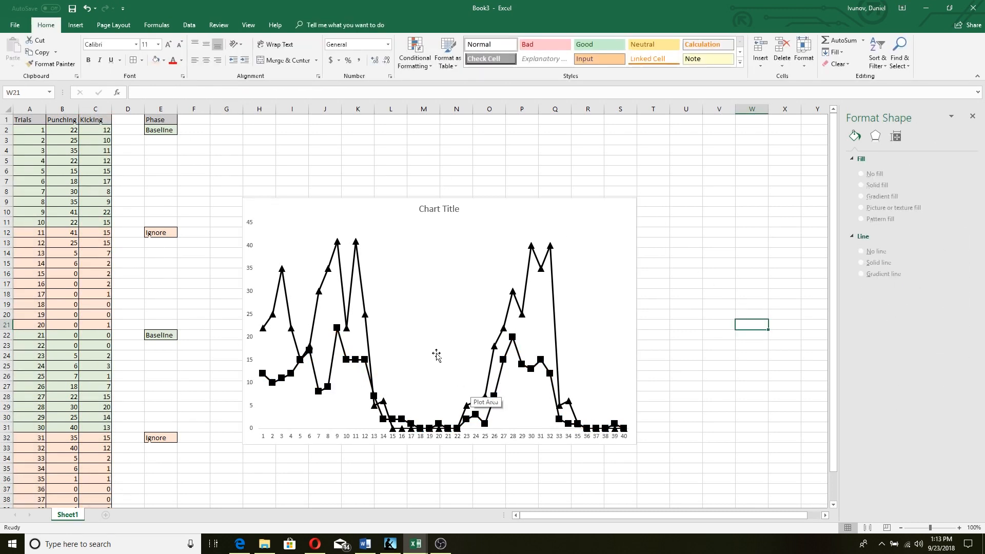
Add axis titles and label the horizontal axis 'Trial'
{"action": "left_click", "coordinate": [619, 209]}
{"action": "left_click", "coordinate": [650, 205]}
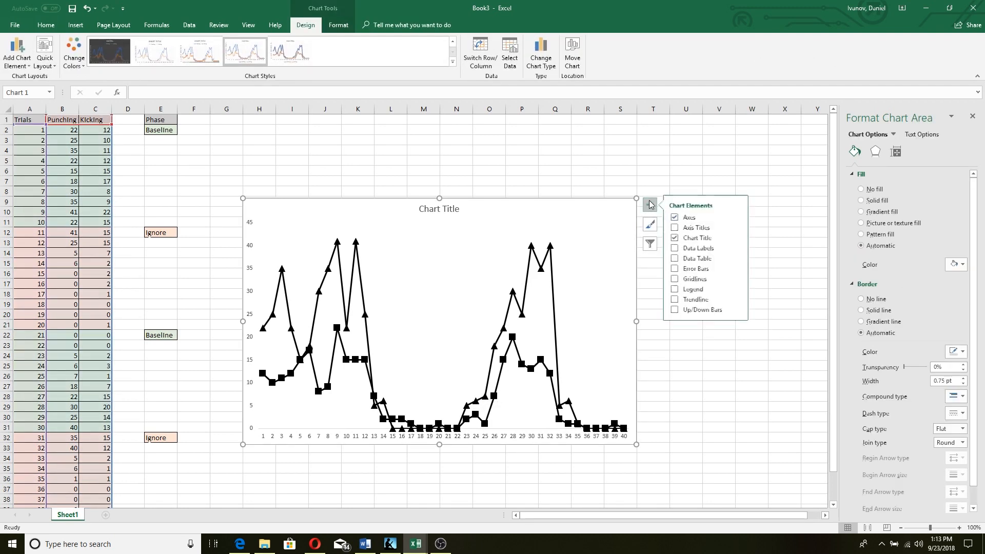
{"action": "left_click", "coordinate": [692, 228]}
{"action": "left_click", "coordinate": [452, 431]}
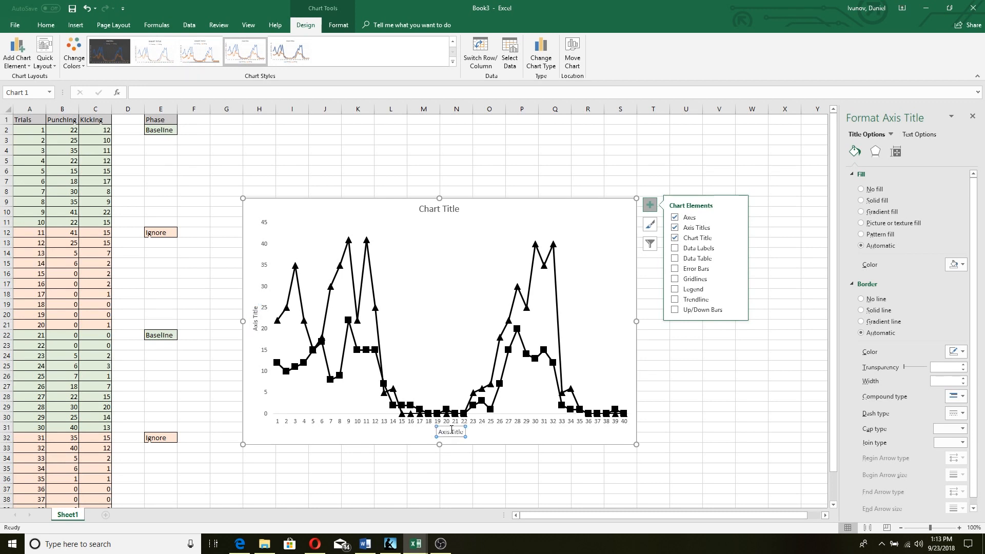
{"action": "left_click_drag", "start_coordinate": [464, 432], "coordinate": [437, 432]}
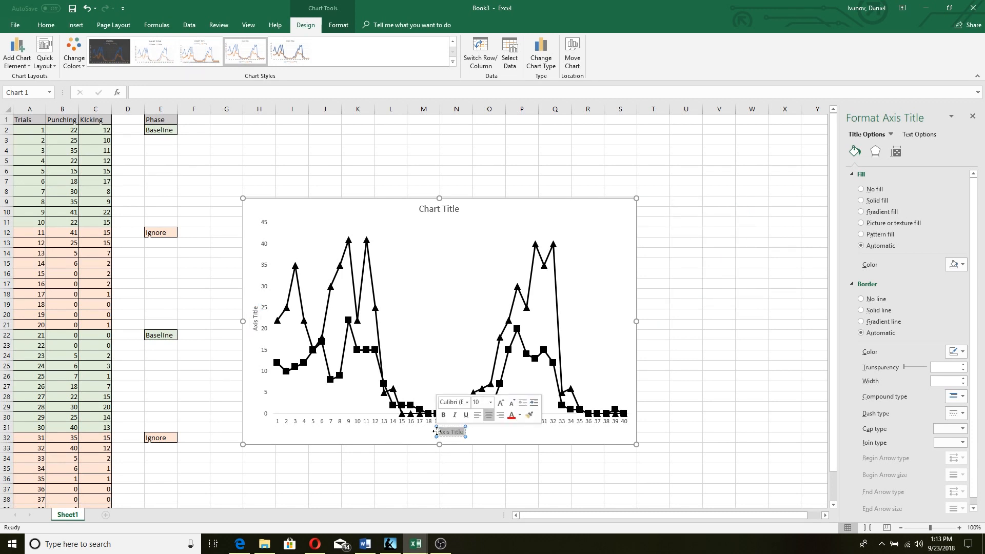
{"action": "type", "text": "Trials"}
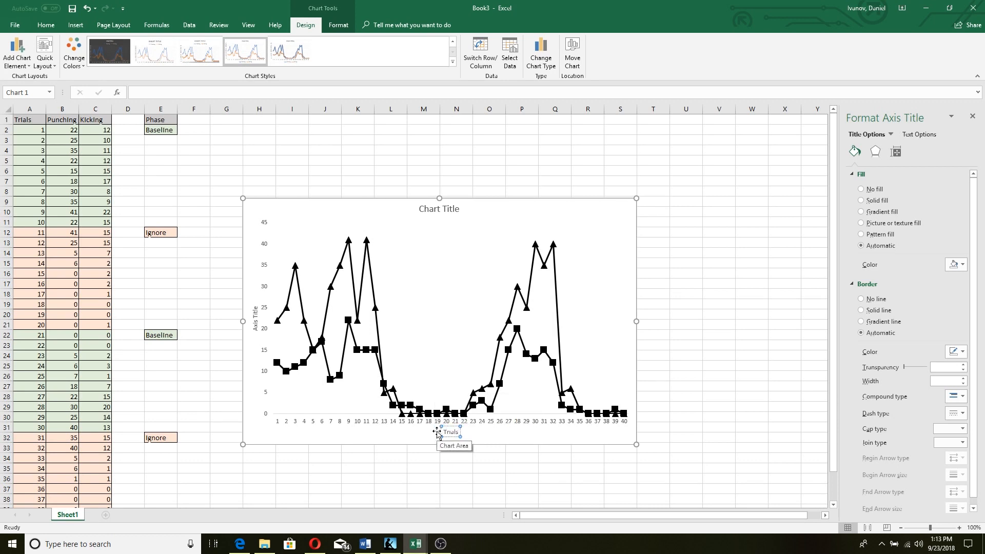
{"action": "key", "text": "BackSpace"}
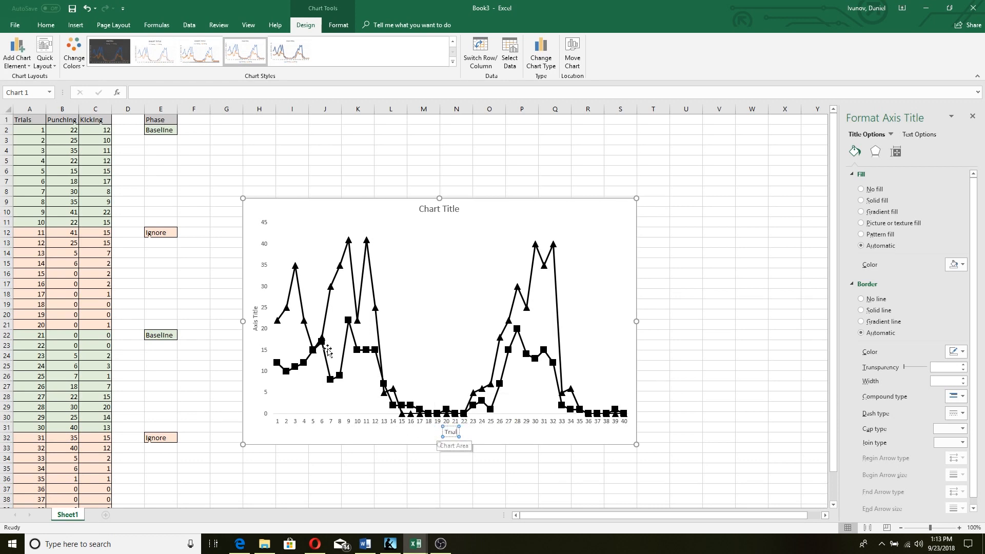
Label the vertical axis 'Frequency'
{"action": "left_click", "coordinate": [257, 323]}
{"action": "triple_click", "coordinate": [257, 324]}
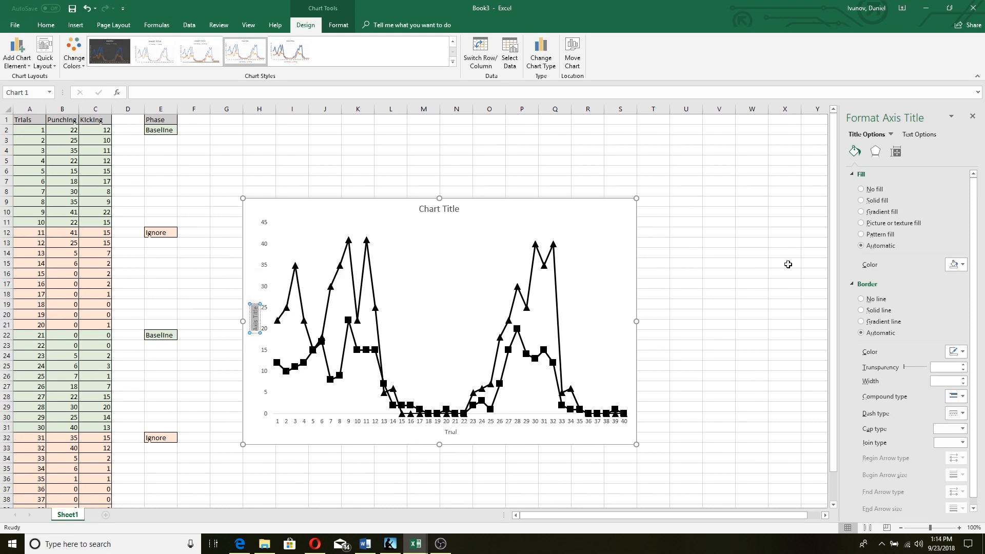
{"action": "type", "text": "Frequency"}
{"action": "left_click", "coordinate": [622, 152]}
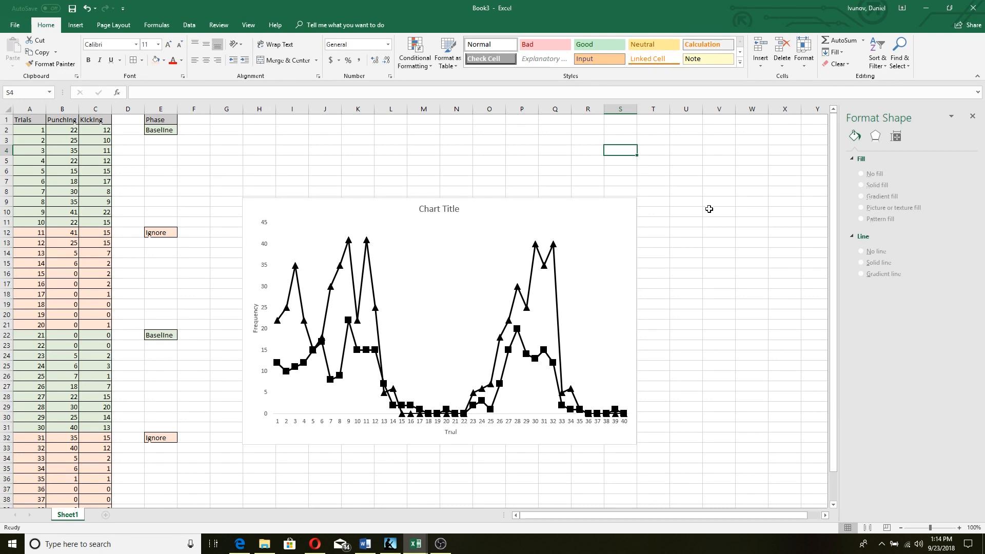
{"action": "left_click", "coordinate": [622, 287]}
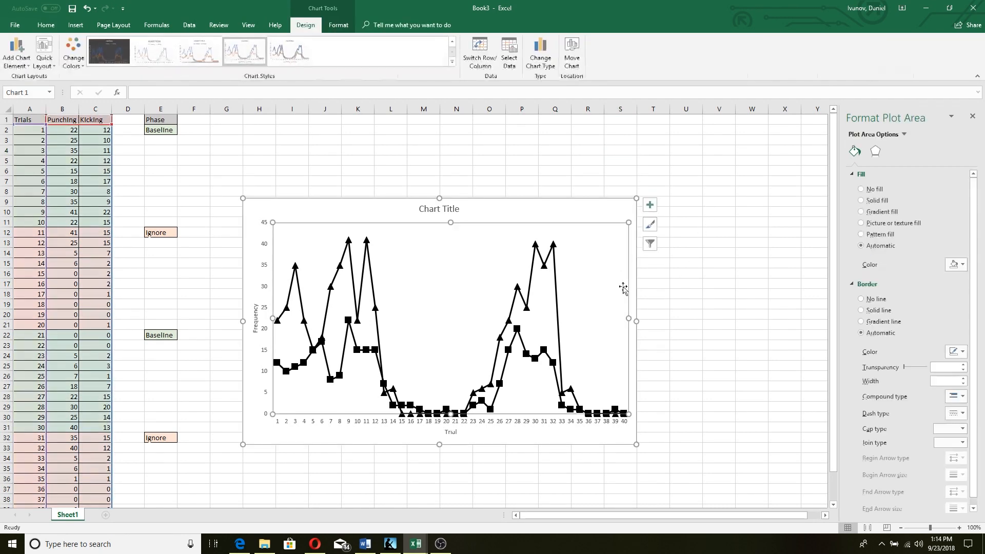
{"action": "scroll", "coordinate": [607, 332], "scroll_direction": "up", "scroll_amount": 1, "text": "ctrl"}
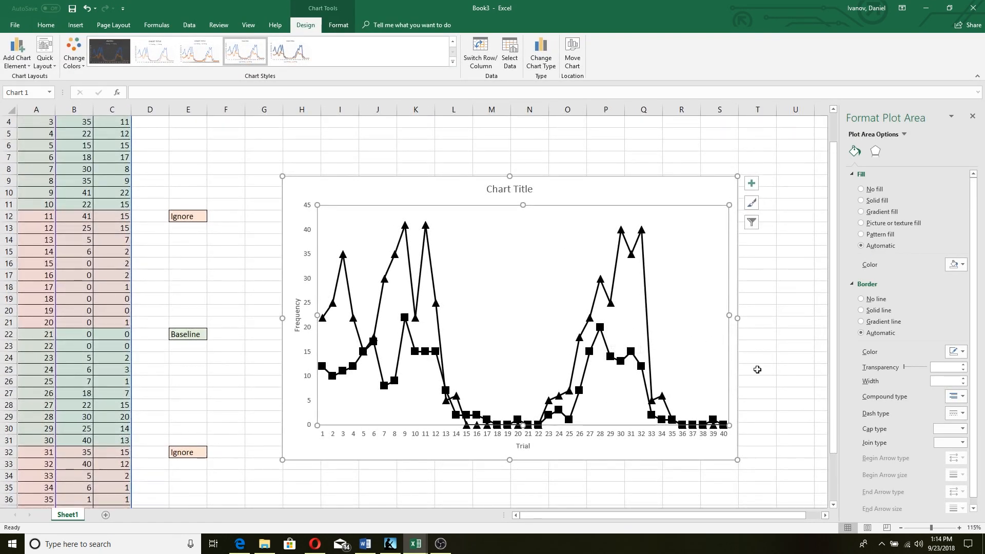
{"action": "scroll", "coordinate": [757, 371], "scroll_direction": "up", "scroll_amount": 1, "text": "ctrl"}
{"action": "left_click_drag", "start_coordinate": [613, 517], "coordinate": [642, 519]}
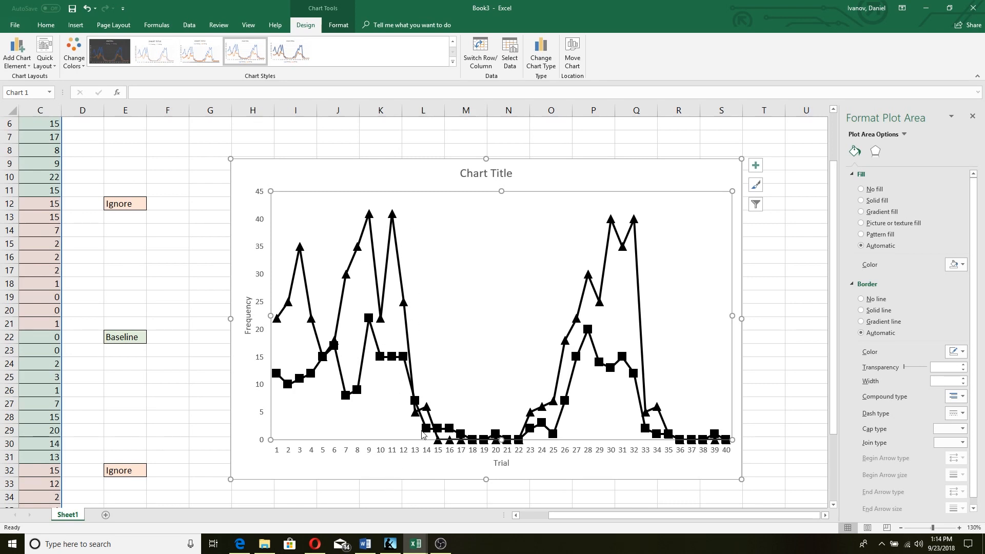
{"action": "left_click_drag", "start_coordinate": [596, 518], "coordinate": [495, 502]}
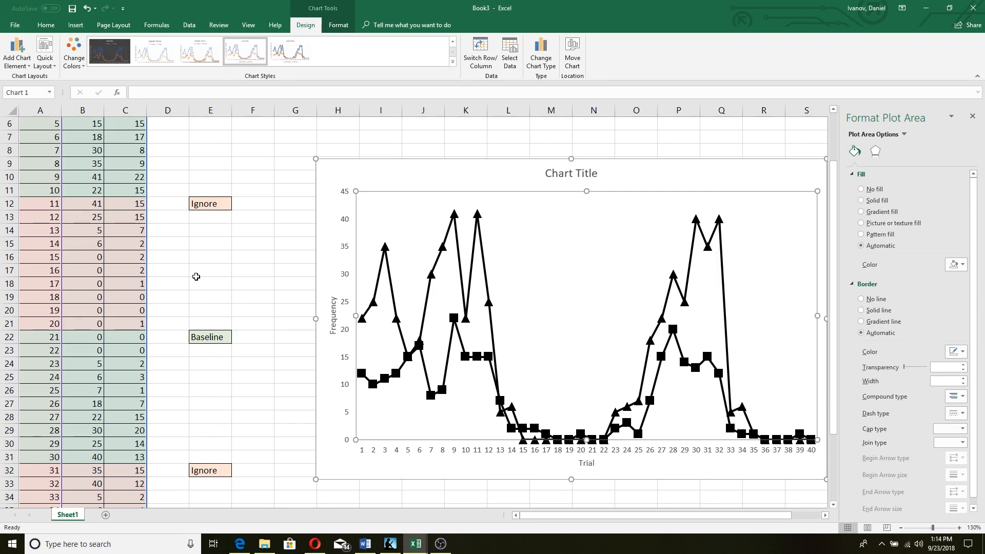
{"action": "scroll", "coordinate": [195, 277], "scroll_direction": "down", "scroll_amount": 3}
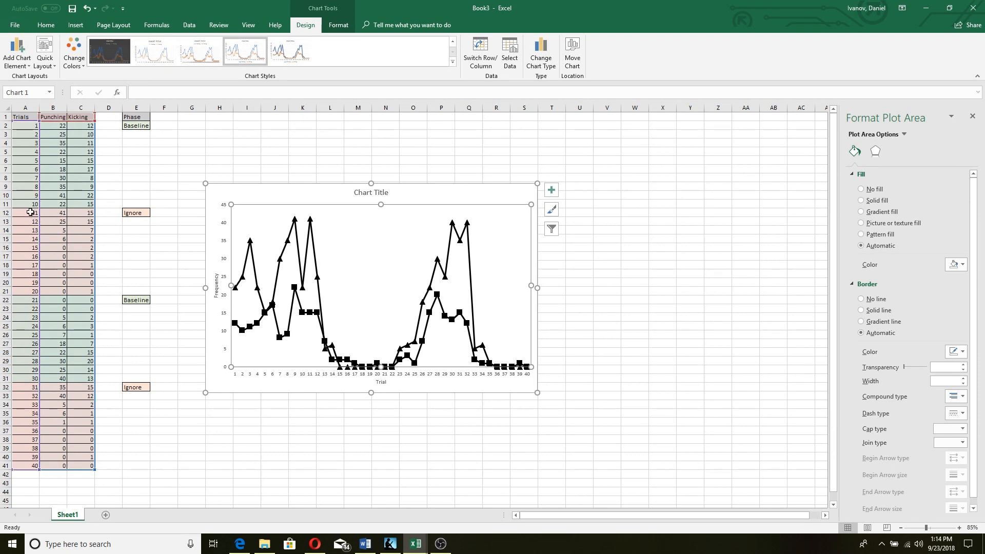
{"action": "scroll", "coordinate": [35, 216], "scroll_direction": "up", "scroll_amount": 3}
{"action": "scroll", "coordinate": [35, 215], "scroll_direction": "up", "scroll_amount": 2}
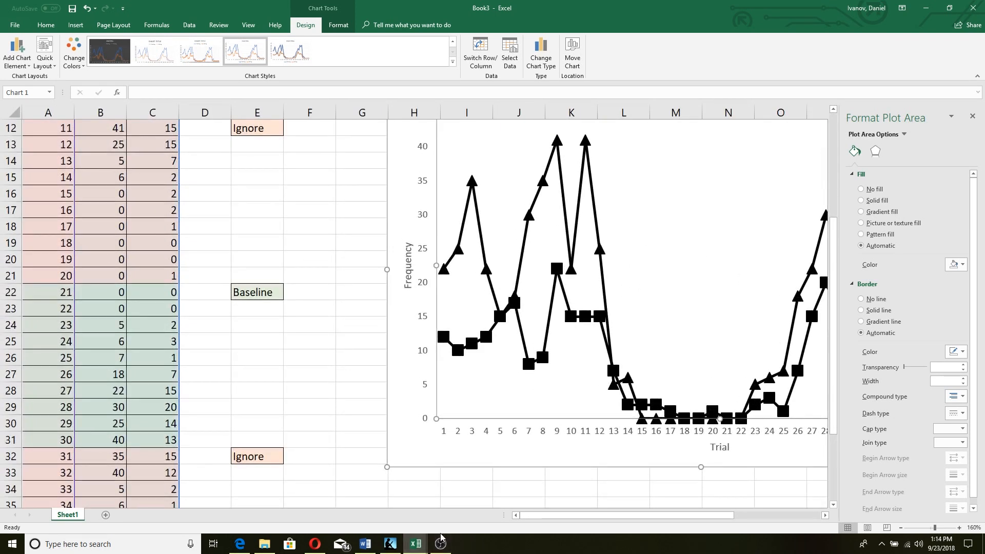
{"action": "scroll", "coordinate": [145, 340], "scroll_direction": "up", "scroll_amount": 4}
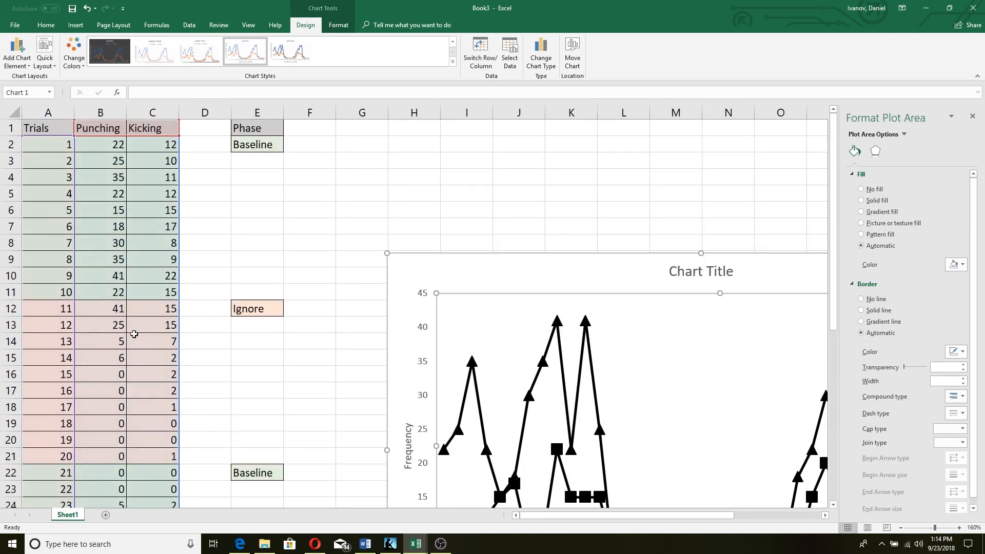
{"action": "scroll", "coordinate": [124, 362], "scroll_direction": "down", "scroll_amount": 4}
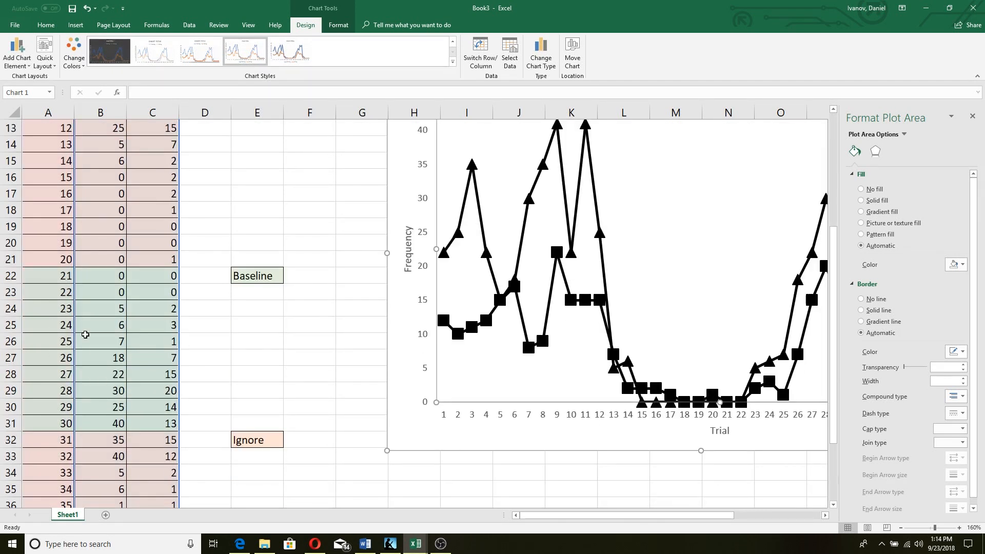
{"action": "scroll", "coordinate": [85, 334], "scroll_direction": "down", "scroll_amount": 2}
{"action": "scroll", "coordinate": [87, 371], "scroll_direction": "down", "scroll_amount": 2}
{"action": "scroll", "coordinate": [88, 371], "scroll_direction": "up", "scroll_amount": 2}
{"action": "scroll", "coordinate": [79, 327], "scroll_direction": "up", "scroll_amount": 6}
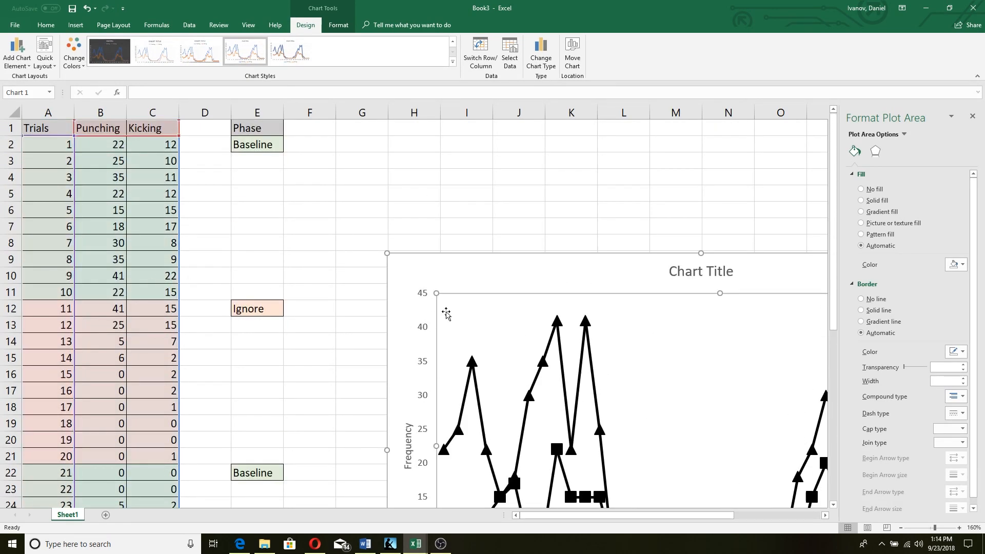
{"action": "scroll", "coordinate": [450, 315], "scroll_direction": "down", "scroll_amount": 5}
{"action": "scroll", "coordinate": [548, 340], "scroll_direction": "up", "scroll_amount": 3}
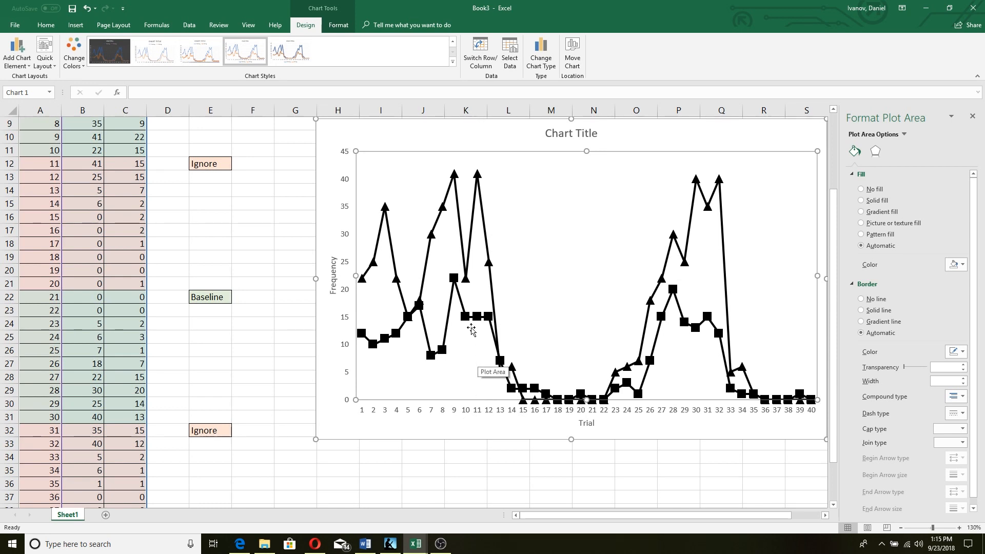
{"action": "mouse_move", "coordinate": [468, 320]}
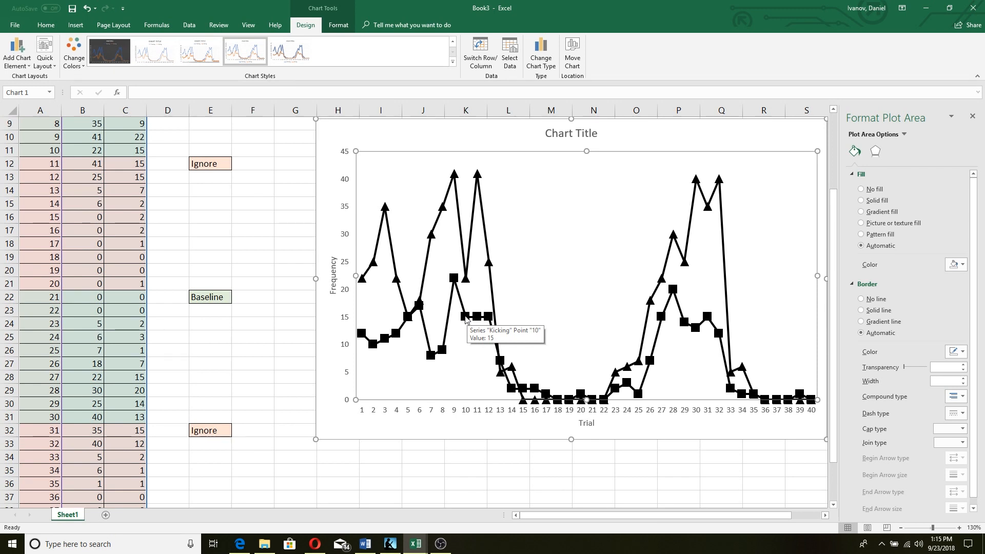
Set the Kicking point at trial 10 to No line, breaking the line before it
{"action": "left_click", "coordinate": [466, 319]}
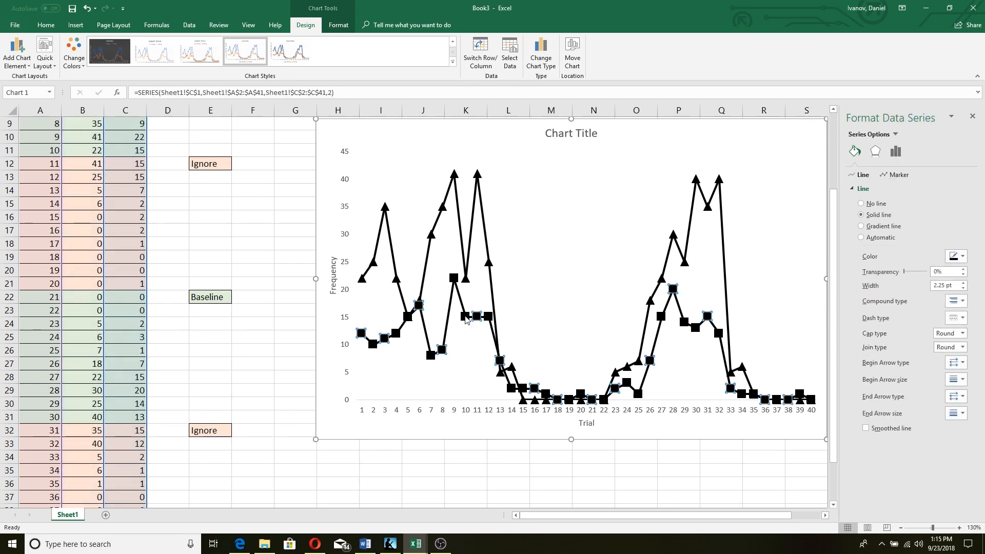
{"action": "left_click", "coordinate": [466, 318]}
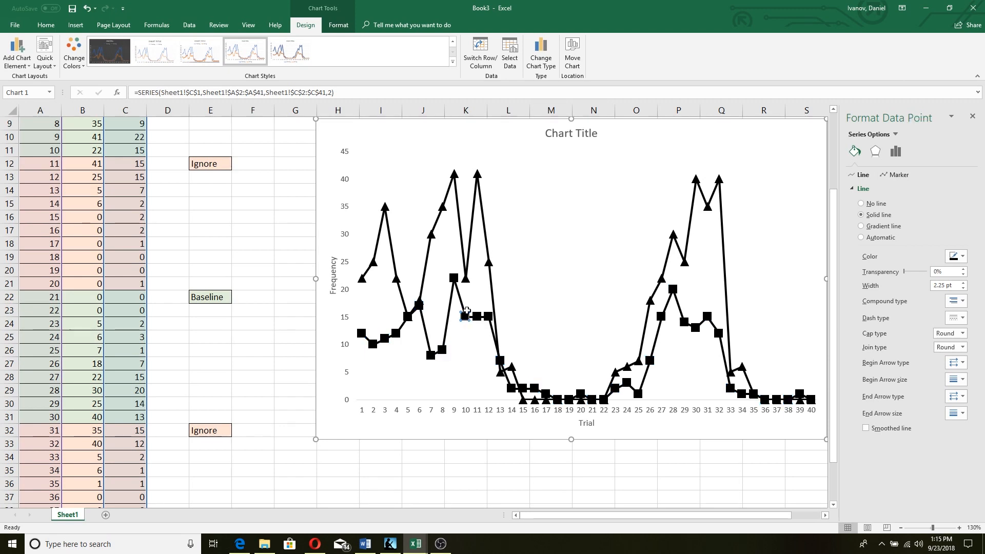
{"action": "right_click", "coordinate": [466, 318]}
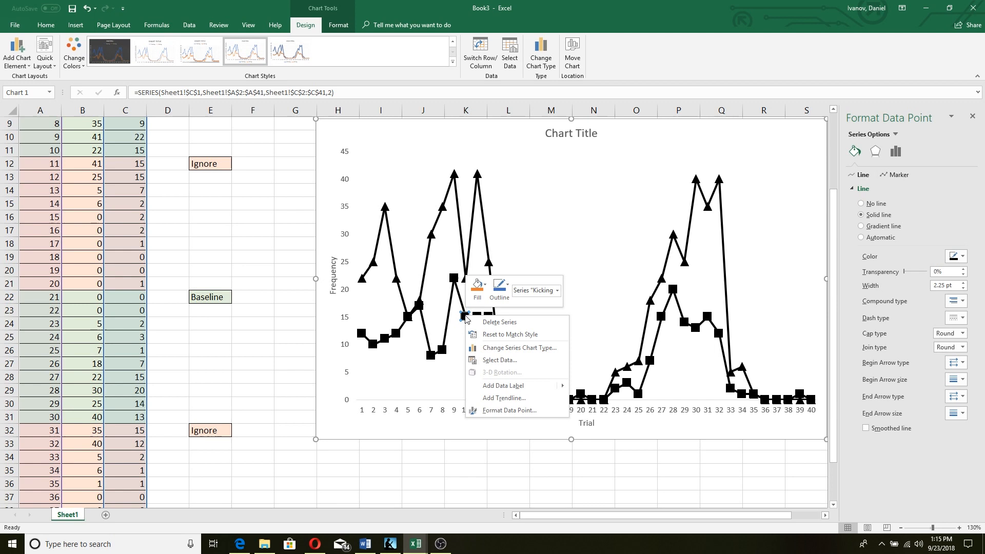
{"action": "left_click", "coordinate": [515, 411]}
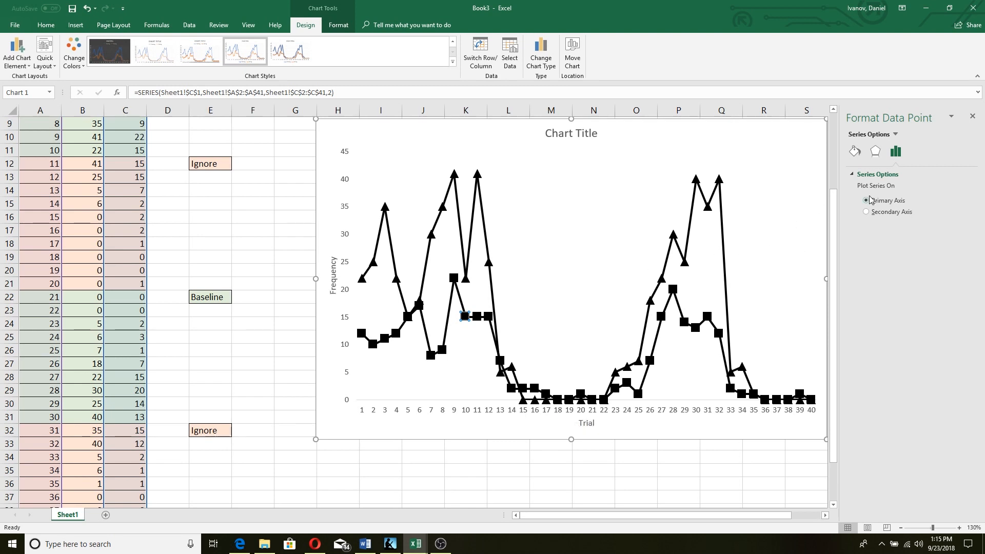
{"action": "left_click", "coordinate": [854, 152]}
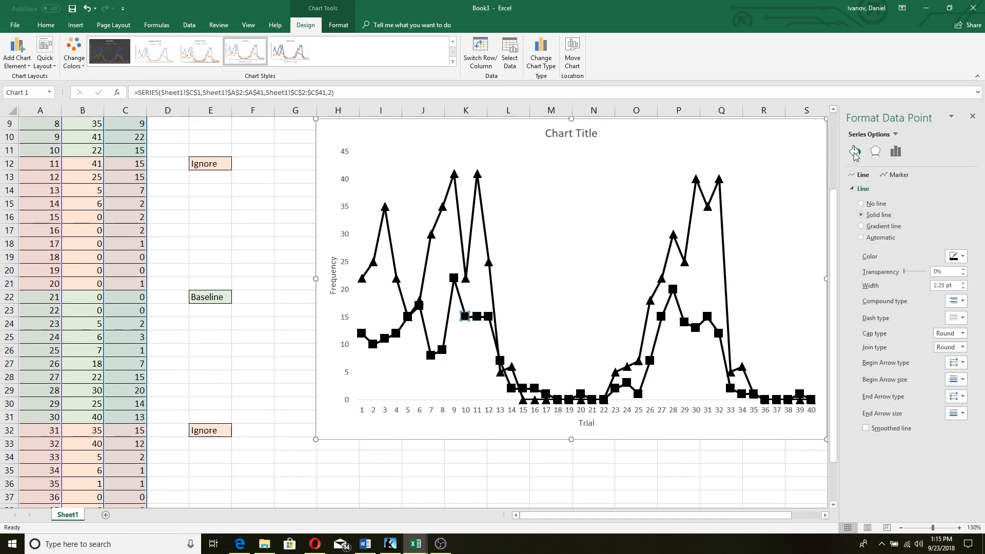
{"action": "left_click", "coordinate": [871, 204]}
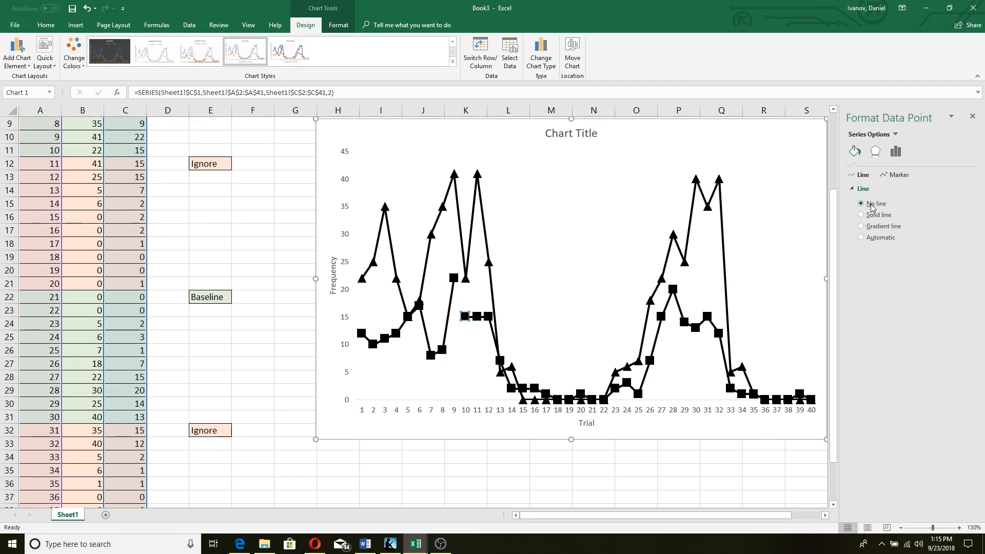
Remove the line segments joining trials 9–10 on Punching and leading into trial 20
{"action": "left_click", "coordinate": [466, 280]}
{"action": "left_click", "coordinate": [466, 280]}
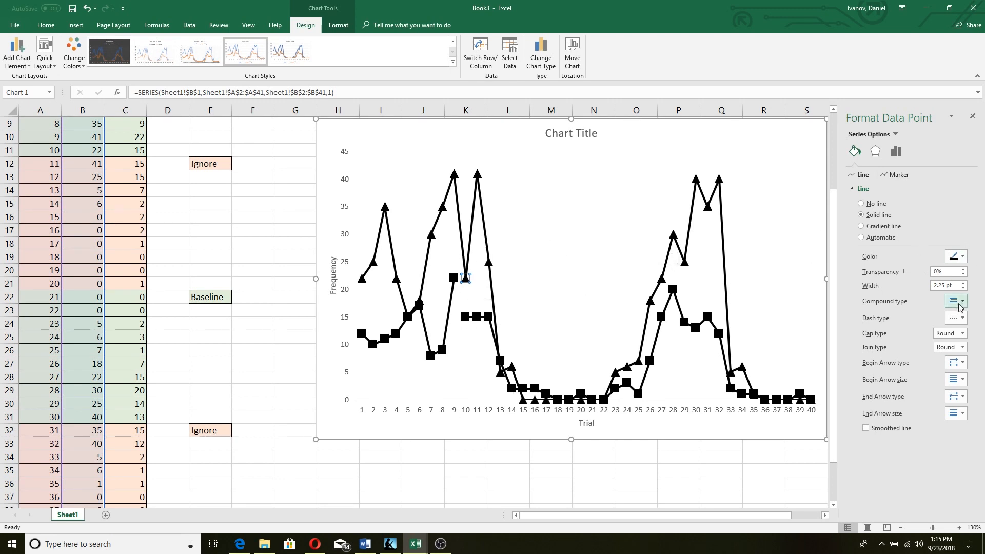
{"action": "left_click", "coordinate": [861, 204]}
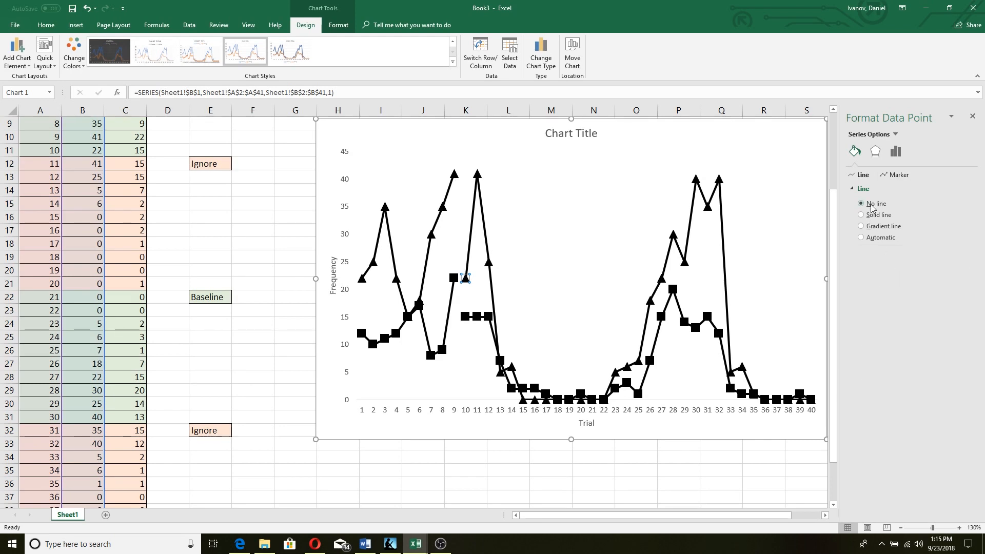
{"action": "left_click", "coordinate": [581, 400]}
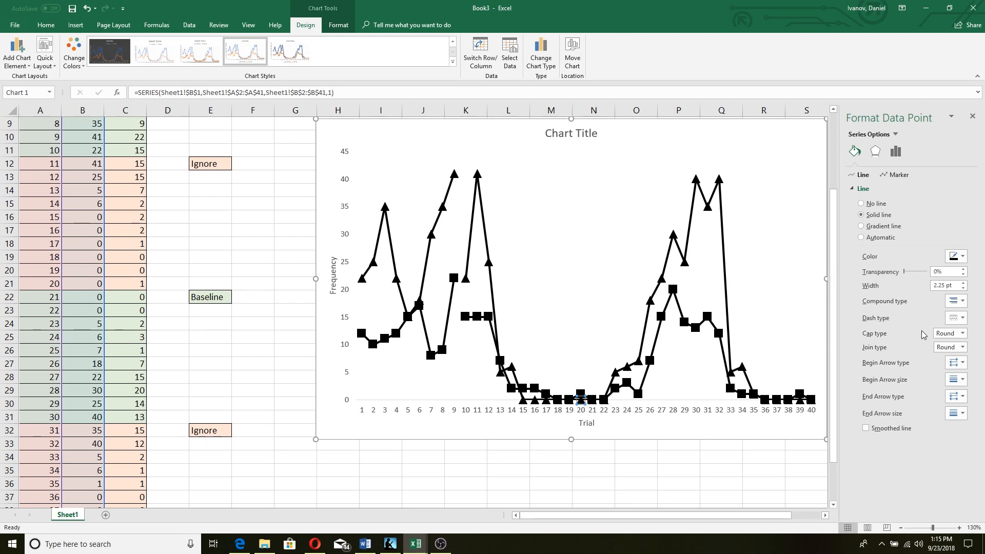
{"action": "left_click", "coordinate": [862, 203]}
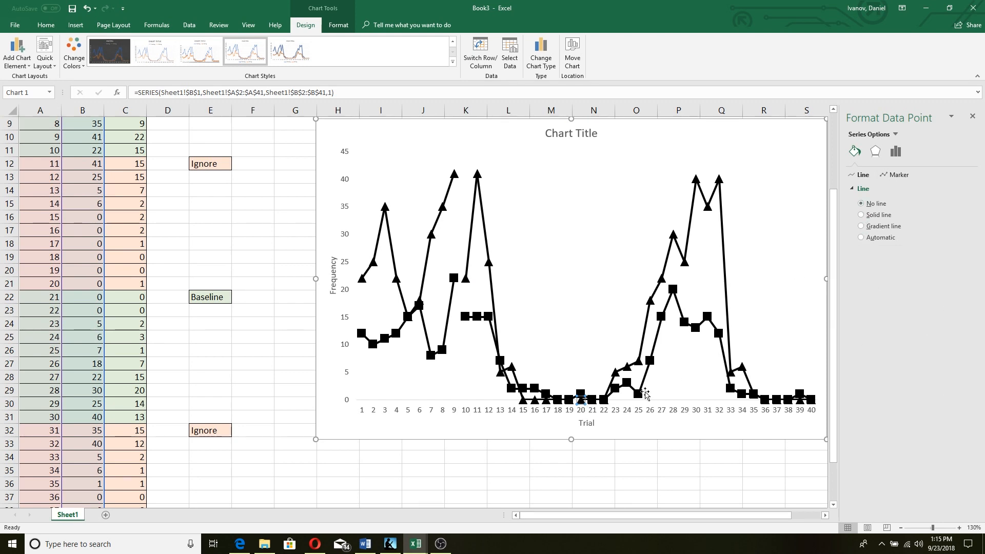
Remove the Punching (triangle) line segment leading into trial 30
{"action": "left_click", "coordinate": [579, 395]}
{"action": "left_click", "coordinate": [579, 395]}
{"action": "left_click", "coordinate": [580, 396]}
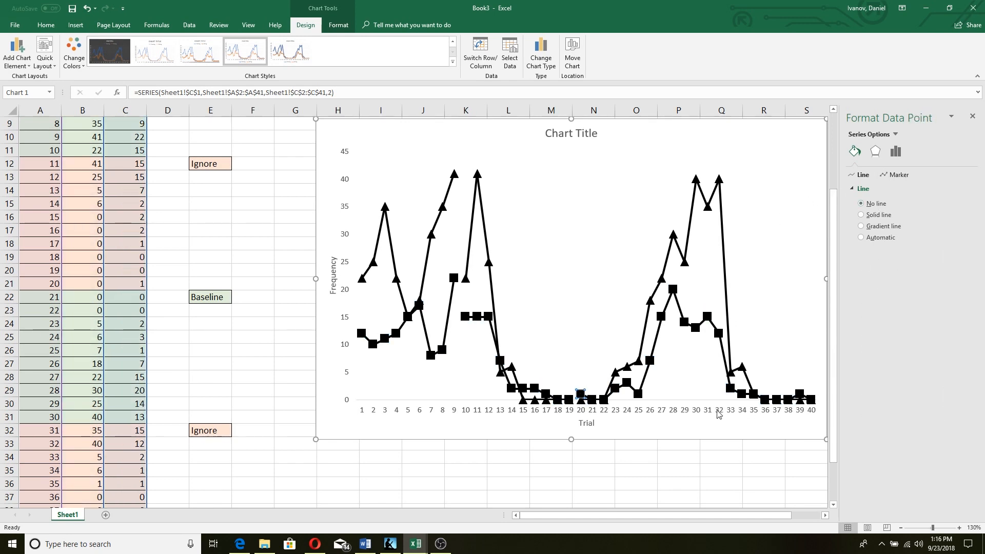
{"action": "left_click", "coordinate": [695, 330]}
{"action": "left_click", "coordinate": [696, 179]}
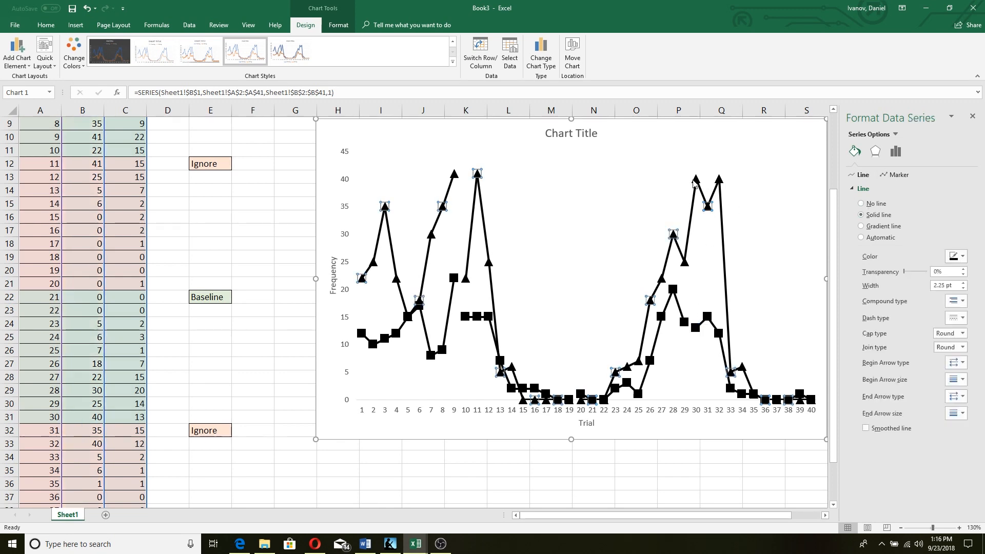
{"action": "left_click", "coordinate": [695, 179]}
{"action": "left_click", "coordinate": [877, 205]}
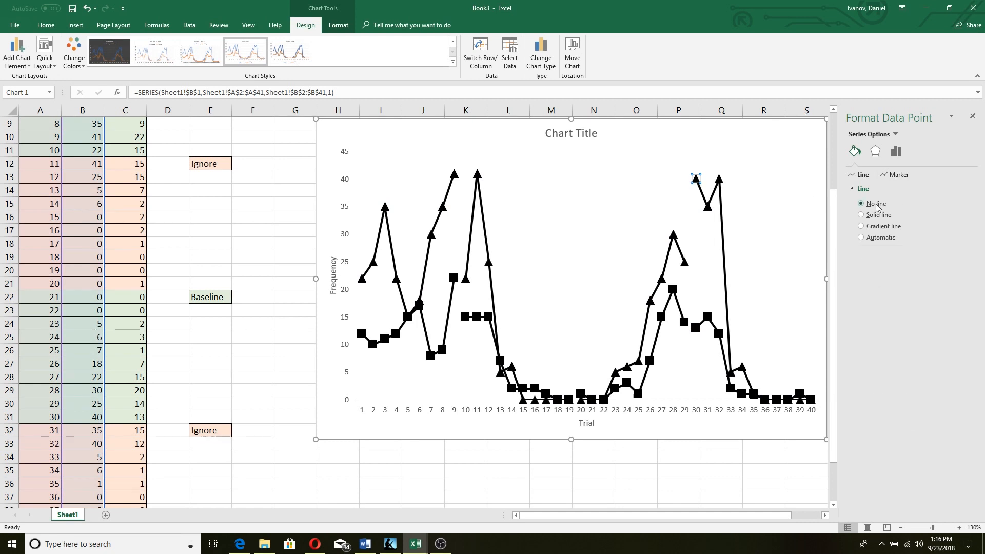
{"action": "left_click", "coordinate": [799, 258]}
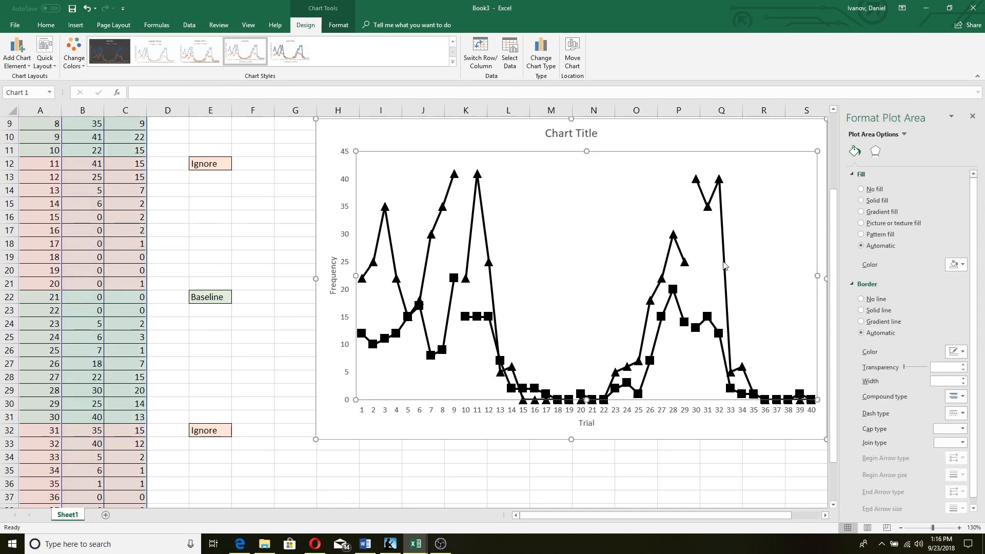
Deselect the chart by clicking an empty cell and switch to the Insert ribbon
{"action": "scroll", "coordinate": [708, 254], "scroll_direction": "down", "scroll_amount": 3}
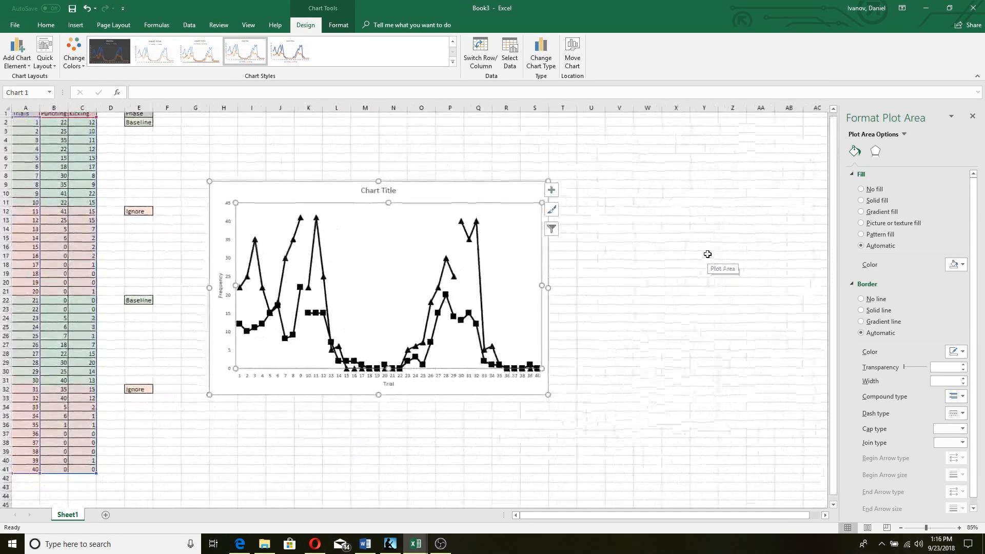
{"action": "scroll", "coordinate": [707, 254], "scroll_direction": "up", "scroll_amount": 2}
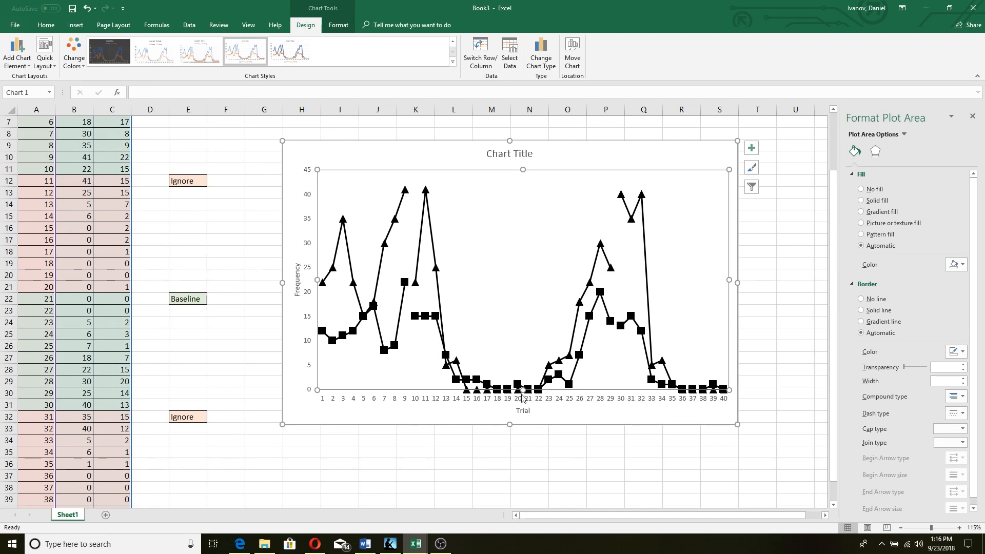
{"action": "left_click", "coordinate": [672, 474]}
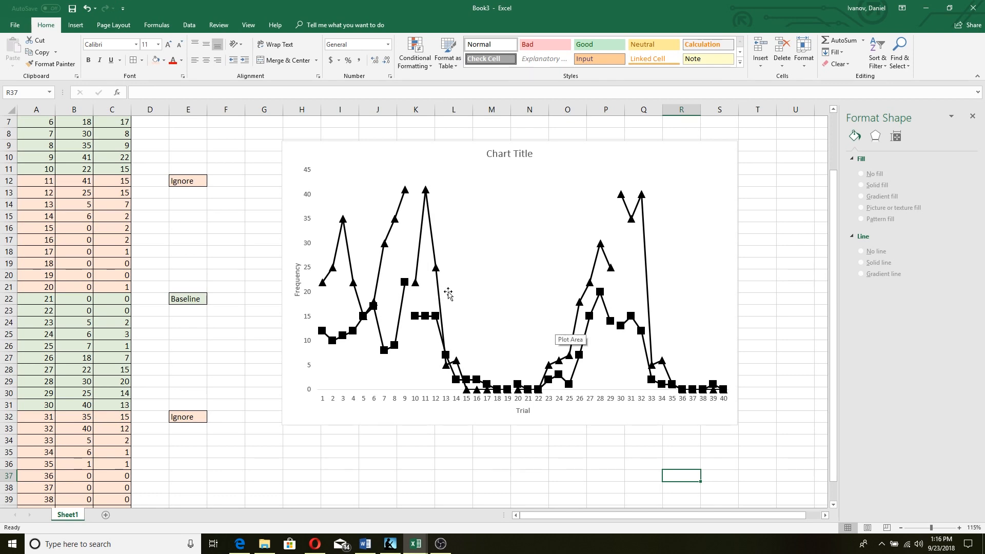
{"action": "left_click", "coordinate": [75, 26]}
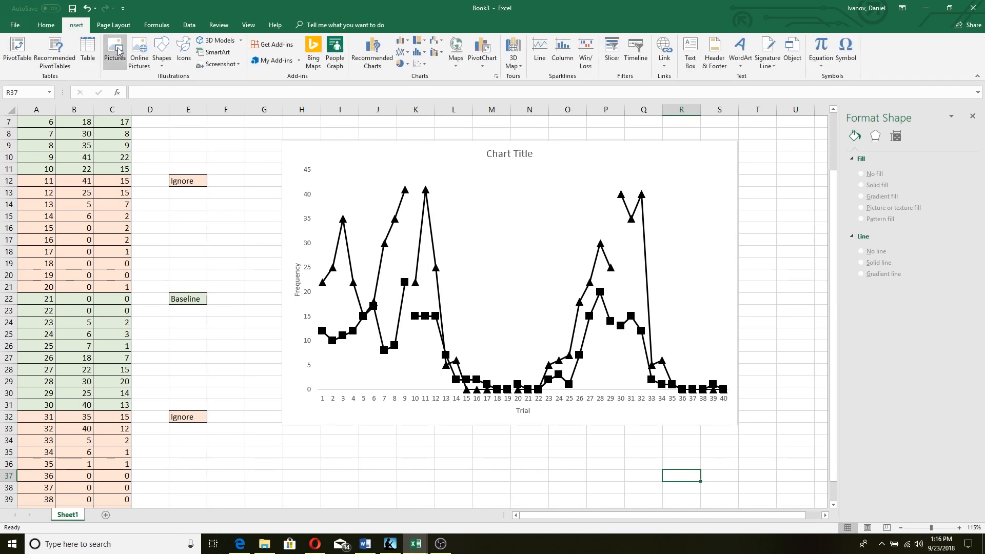
Try drawing a line shape across the chart, then undo the misplaced line
{"action": "left_click", "coordinate": [159, 59]}
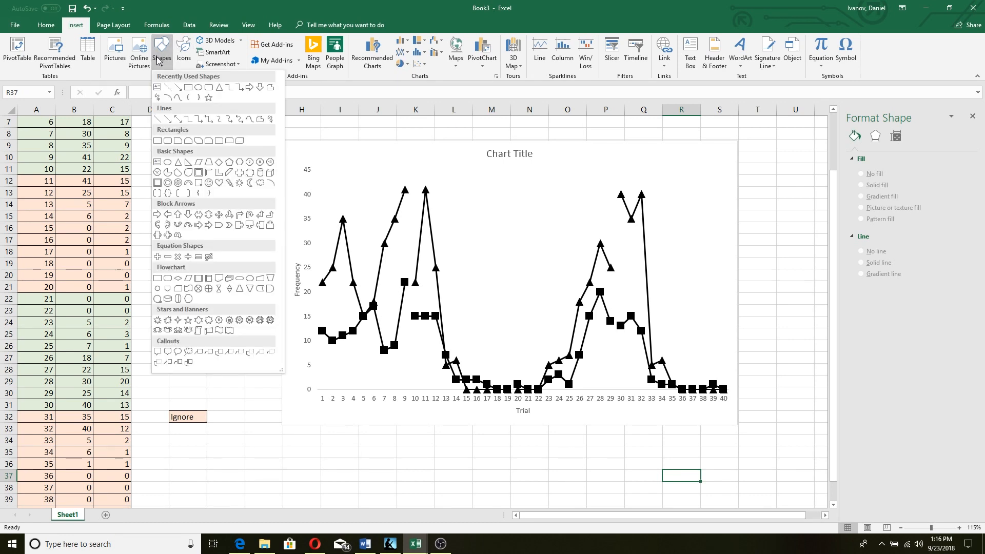
{"action": "left_click", "coordinate": [166, 121]}
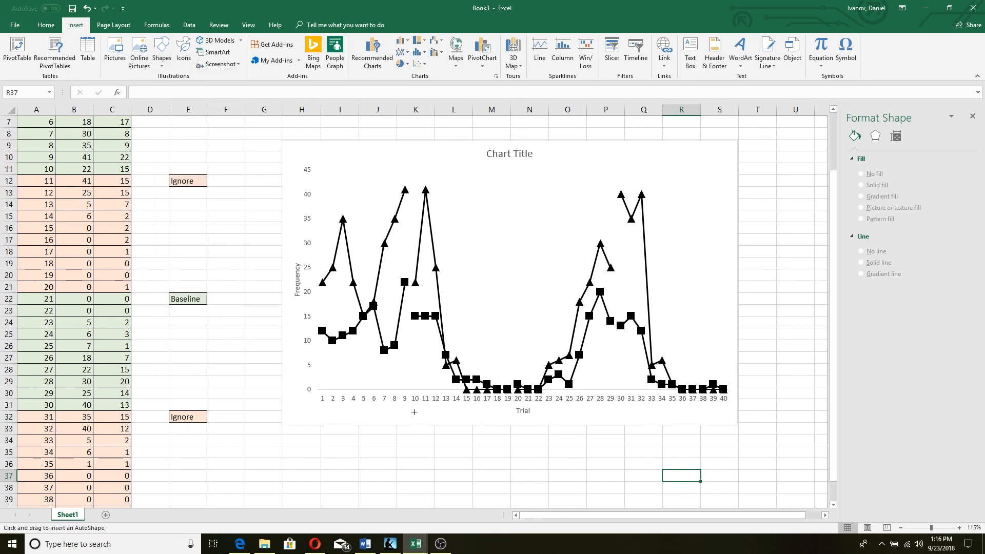
{"action": "scroll", "coordinate": [413, 412], "scroll_direction": "up", "scroll_amount": 3, "text": "ctrl"}
{"action": "scroll", "coordinate": [565, 415], "scroll_direction": "up", "scroll_amount": 1}
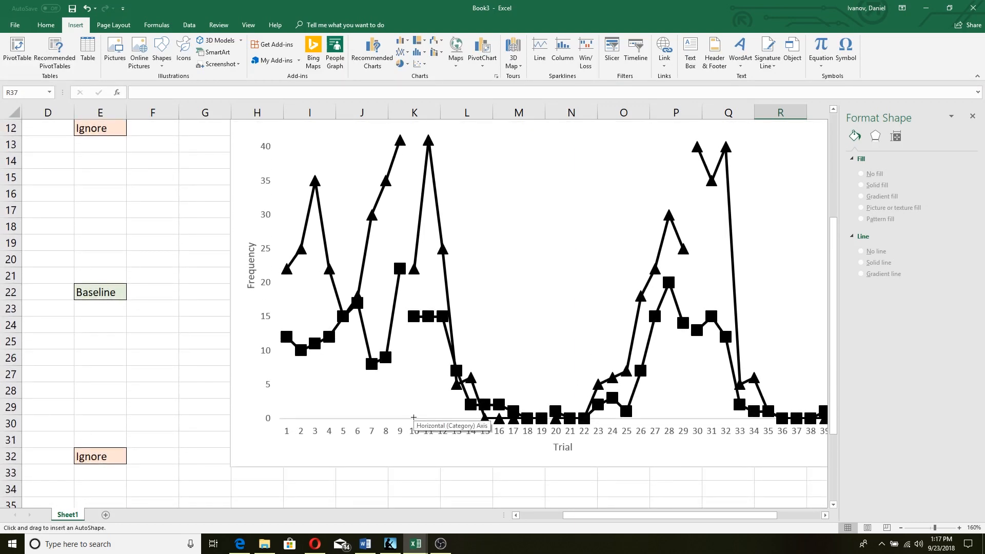
{"action": "mouse_move", "coordinate": [414, 415]}
{"action": "left_mouse_down"}
{"action": "mouse_move", "coordinate": [420, 398]}
{"action": "mouse_move", "coordinate": [371, 339]}
{"action": "mouse_move", "coordinate": [473, 306]}
{"action": "mouse_move", "coordinate": [472, 292]}
{"action": "mouse_move", "coordinate": [445, 295]}
{"action": "mouse_move", "coordinate": [442, 337]}
{"action": "left_mouse_up"}
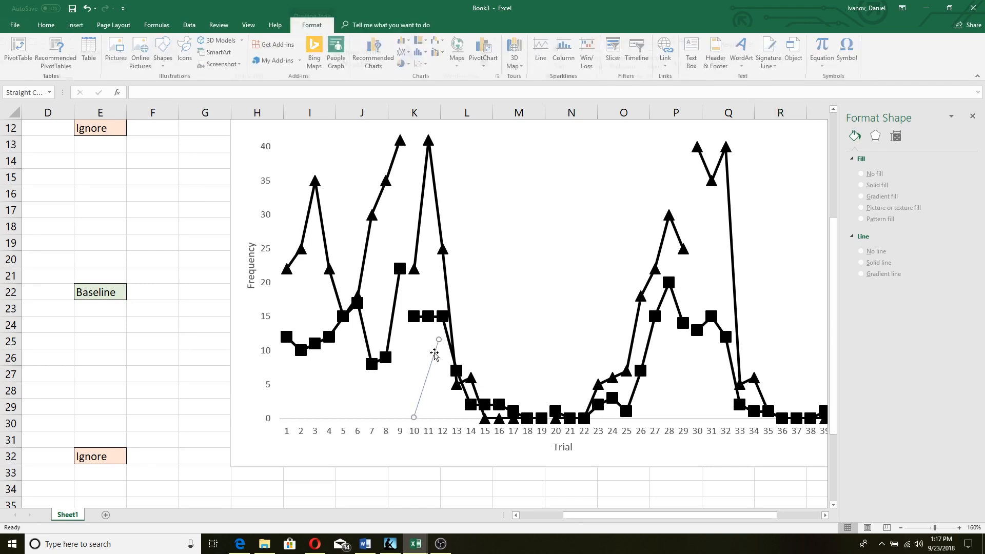
{"action": "key", "text": "ctrl+z"}
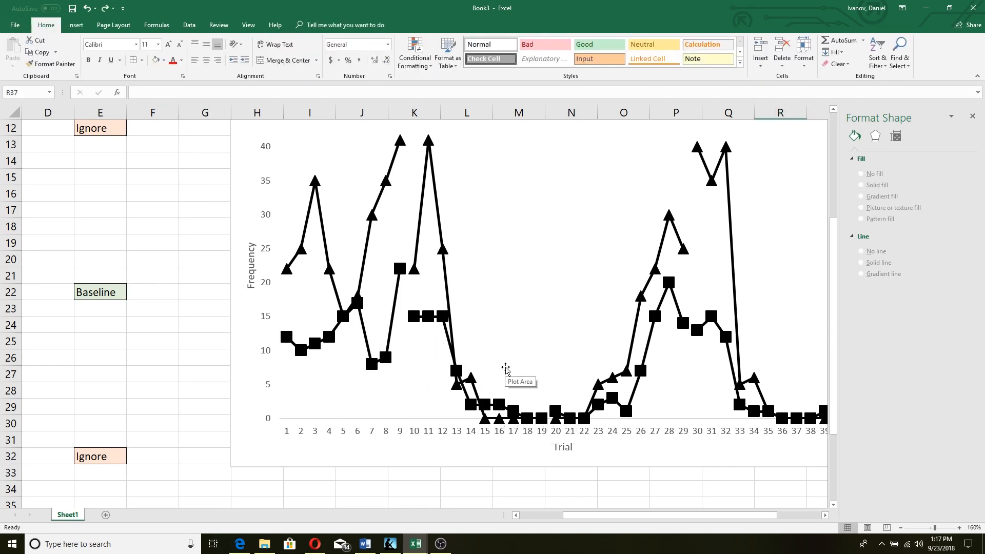
{"action": "scroll", "coordinate": [506, 370], "scroll_direction": "down", "scroll_amount": 1, "text": "ctrl"}
{"action": "left_click_drag", "start_coordinate": [664, 516], "coordinate": [710, 514]}
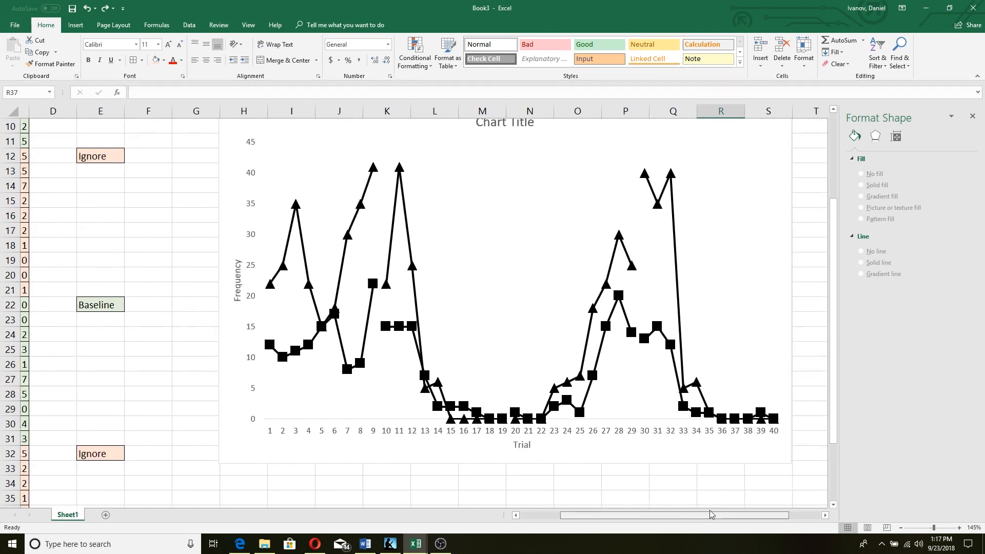
{"action": "scroll", "coordinate": [839, 378], "scroll_direction": "up", "scroll_amount": 1}
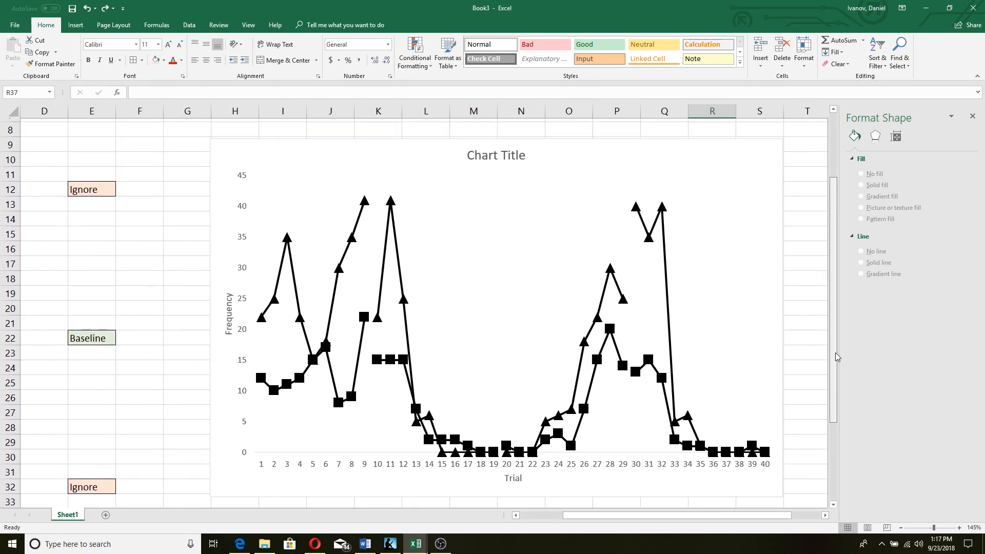
Draw a black vertical phase-change line at trial 10
{"action": "left_click", "coordinate": [75, 24]}
{"action": "left_click", "coordinate": [161, 52]}
{"action": "left_click", "coordinate": [157, 118]}
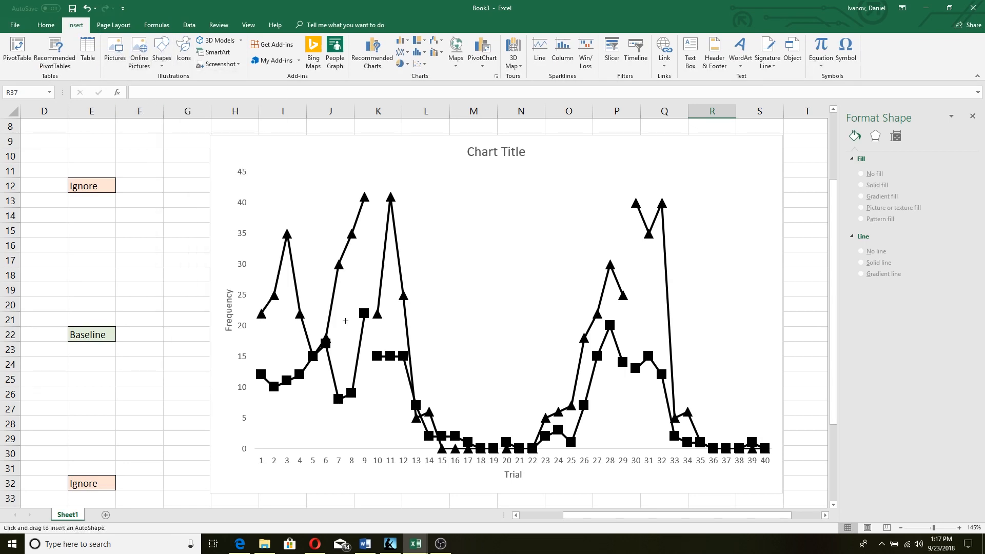
{"action": "left_click_drag", "start_coordinate": [378, 448], "coordinate": [388, 157]}
{"action": "left_click_drag", "start_coordinate": [384, 135], "coordinate": [384, 135]}
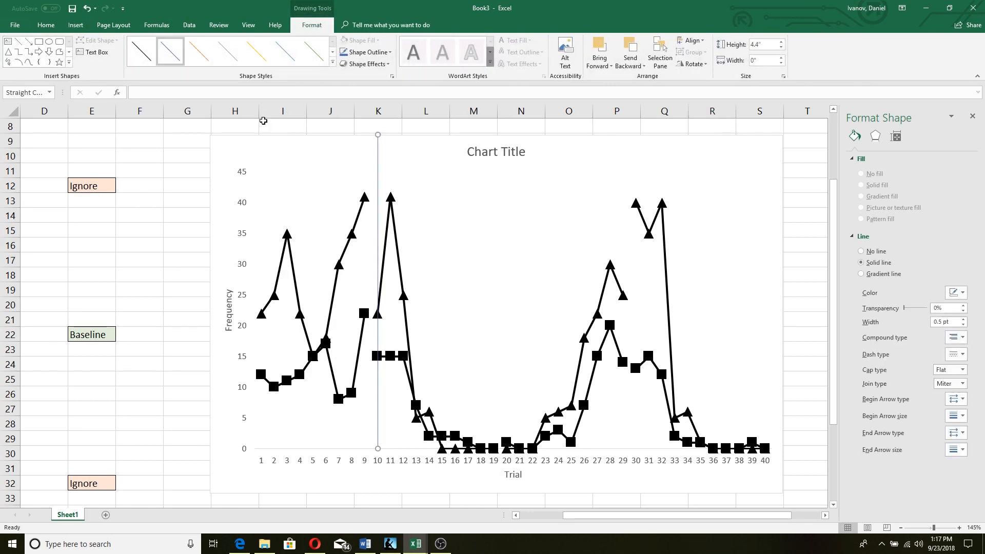
{"action": "left_click", "coordinate": [141, 51]}
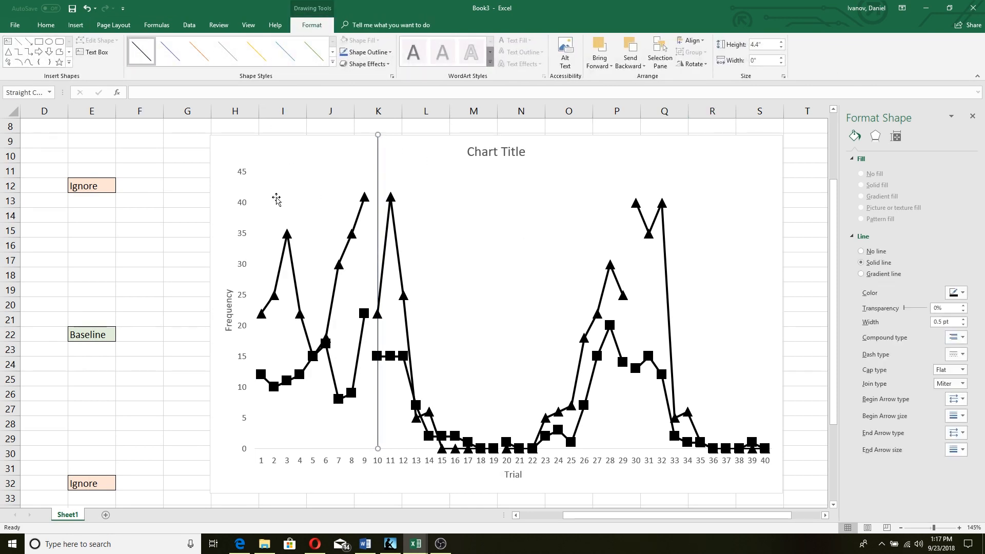
{"action": "left_click", "coordinate": [523, 372]}
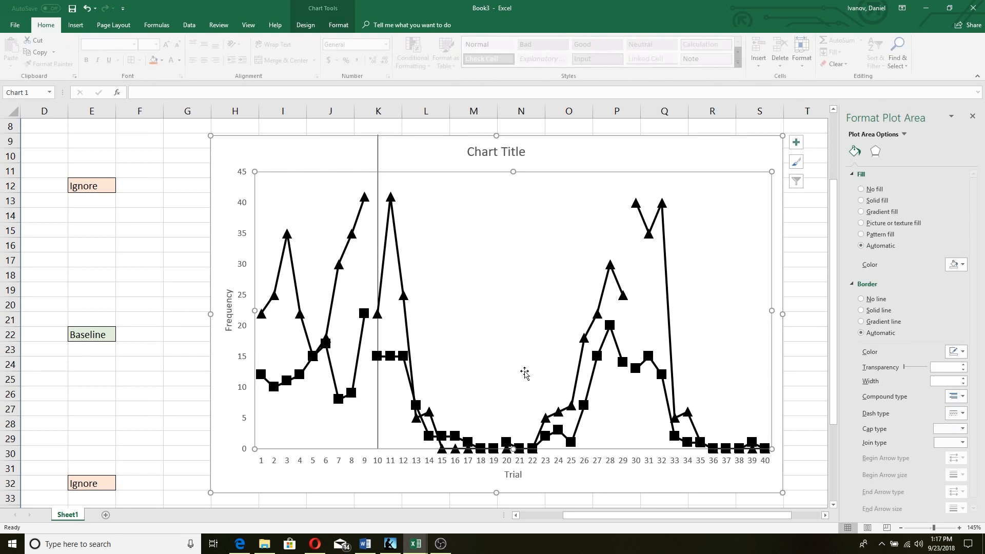
Draw vertical phase-change lines at trials 30 and 20
{"action": "left_click", "coordinate": [85, 27]}
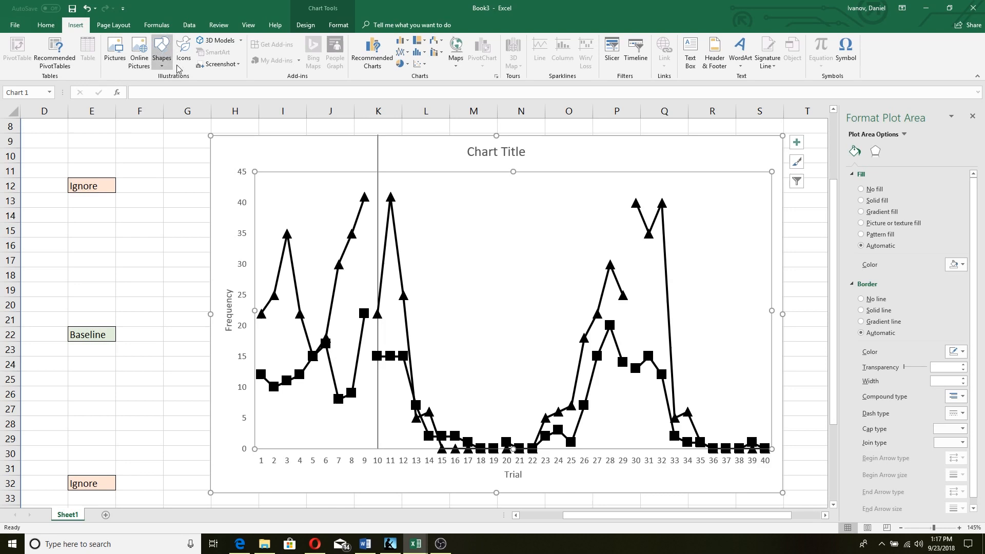
{"action": "left_click", "coordinate": [162, 60]}
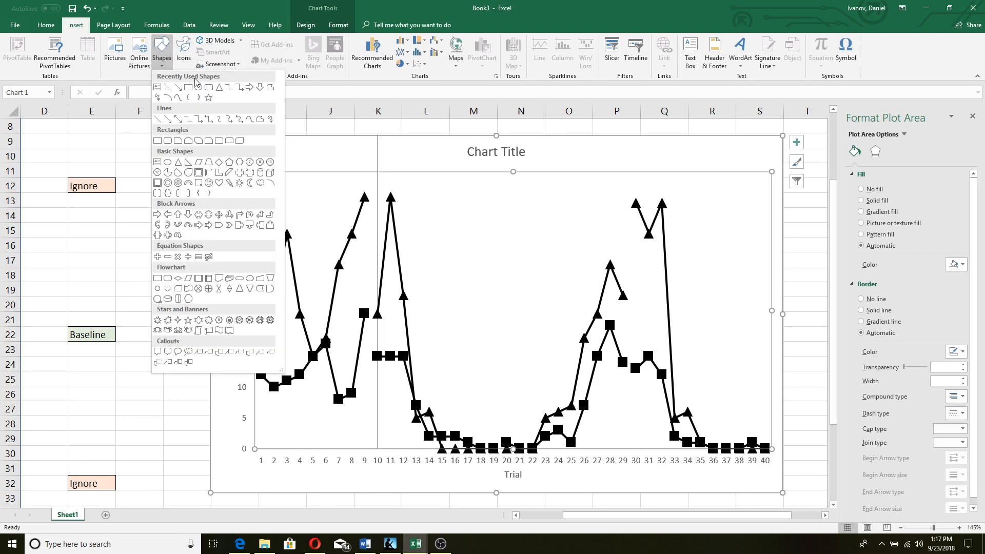
{"action": "left_click", "coordinate": [159, 120]}
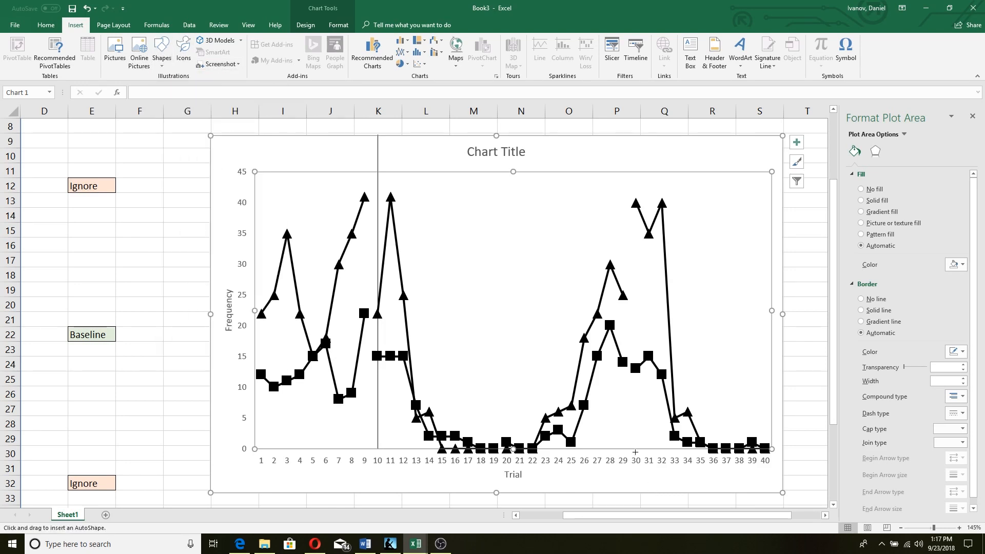
{"action": "left_click_drag", "start_coordinate": [634, 448], "coordinate": [634, 135]}
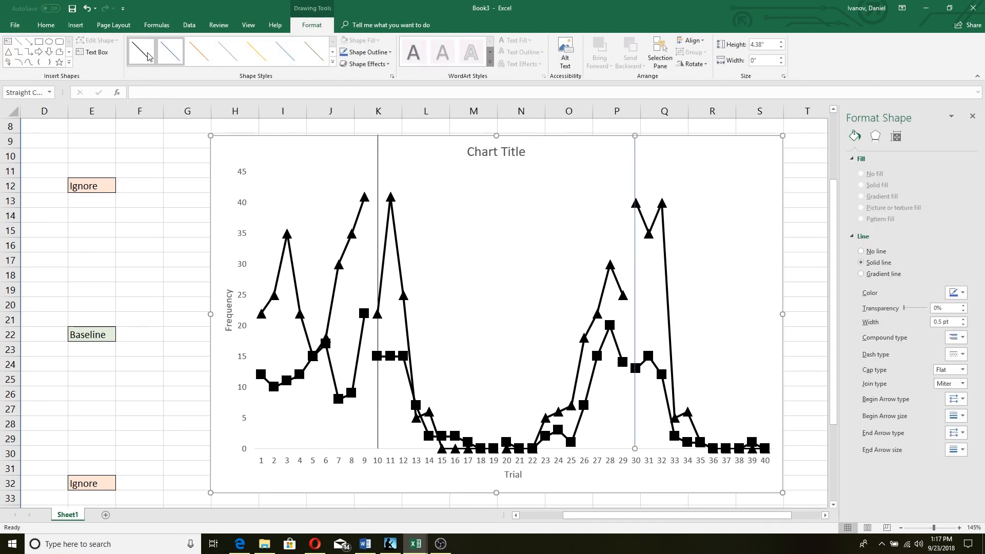
{"action": "left_click", "coordinate": [75, 24]}
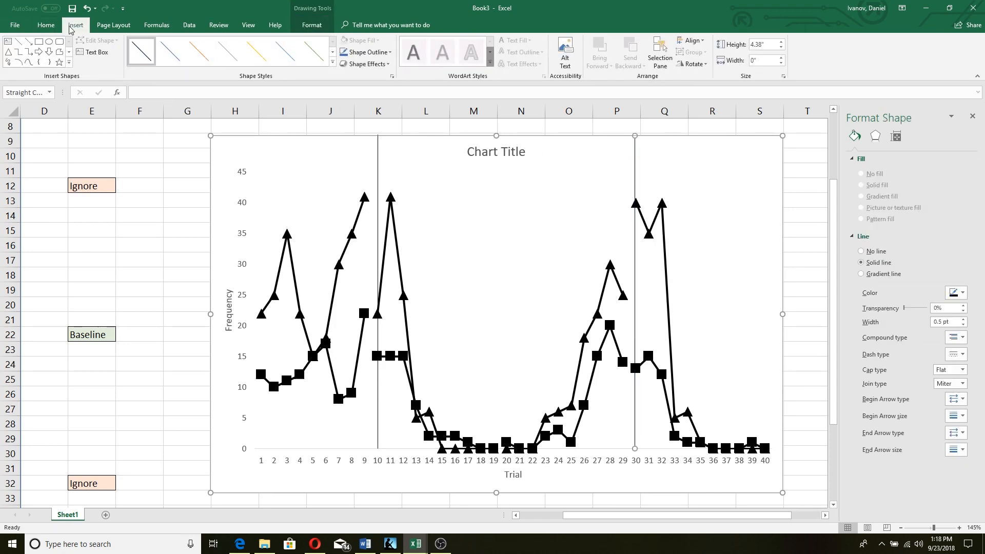
{"action": "left_click", "coordinate": [161, 51]}
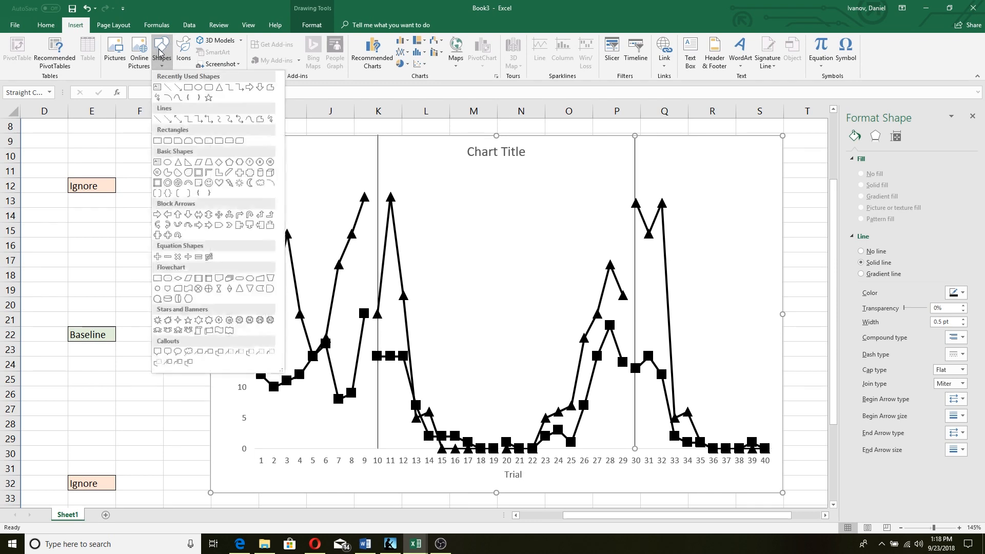
{"action": "left_click", "coordinate": [159, 119]}
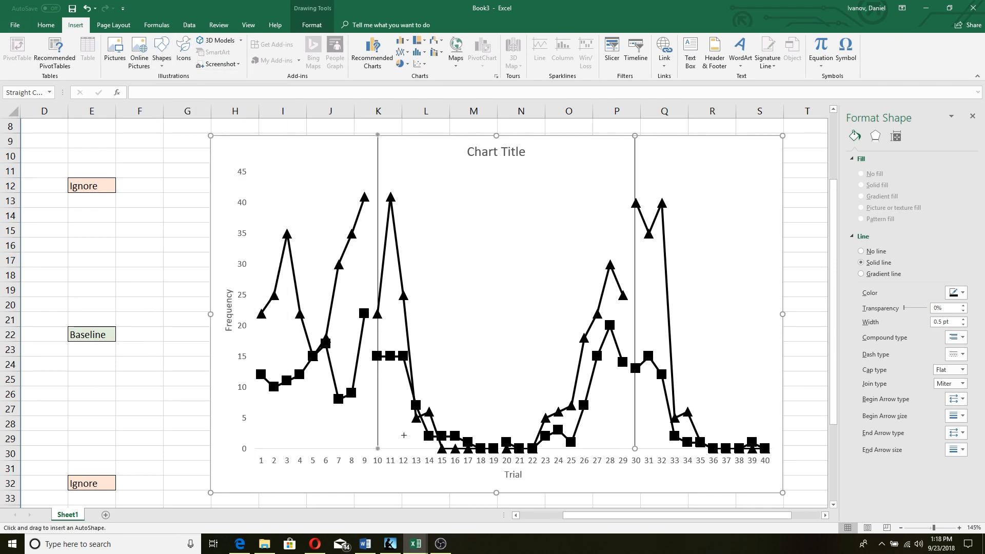
{"action": "left_click_drag", "start_coordinate": [506, 448], "coordinate": [517, 136]}
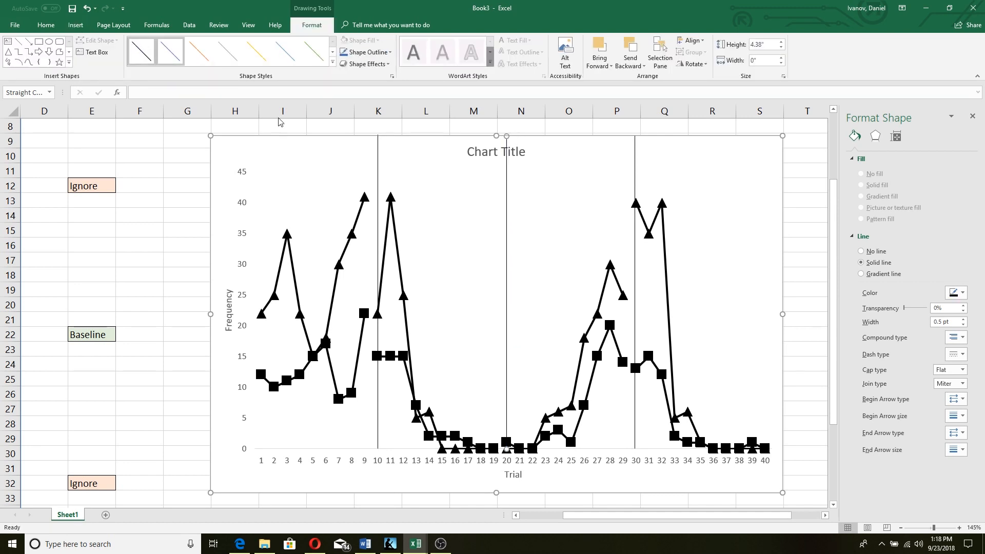
Drag the chart title over the first phase and retype it as 'Baseline'
{"action": "left_click", "coordinate": [809, 263]}
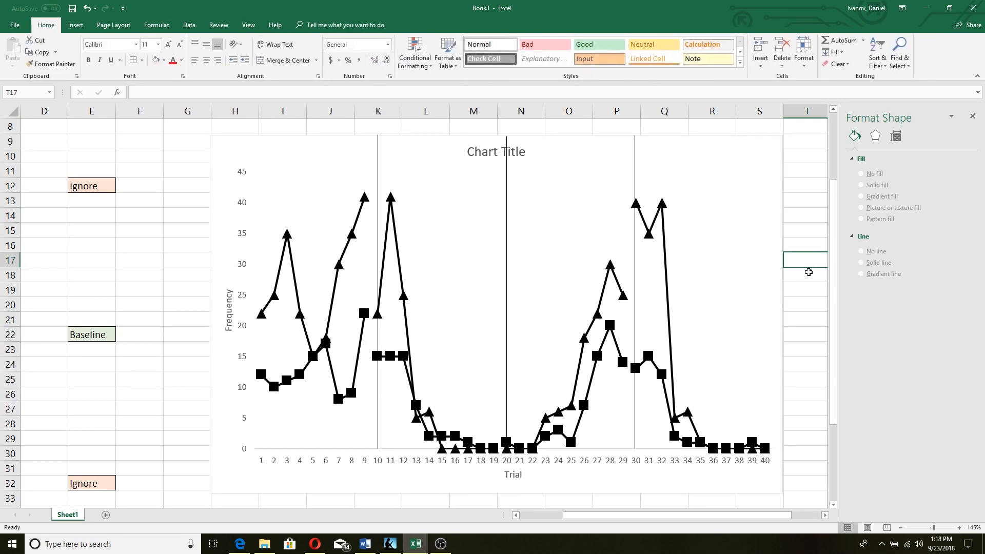
{"action": "scroll", "coordinate": [796, 302], "scroll_direction": "down", "scroll_amount": 3, "text": "ctrl"}
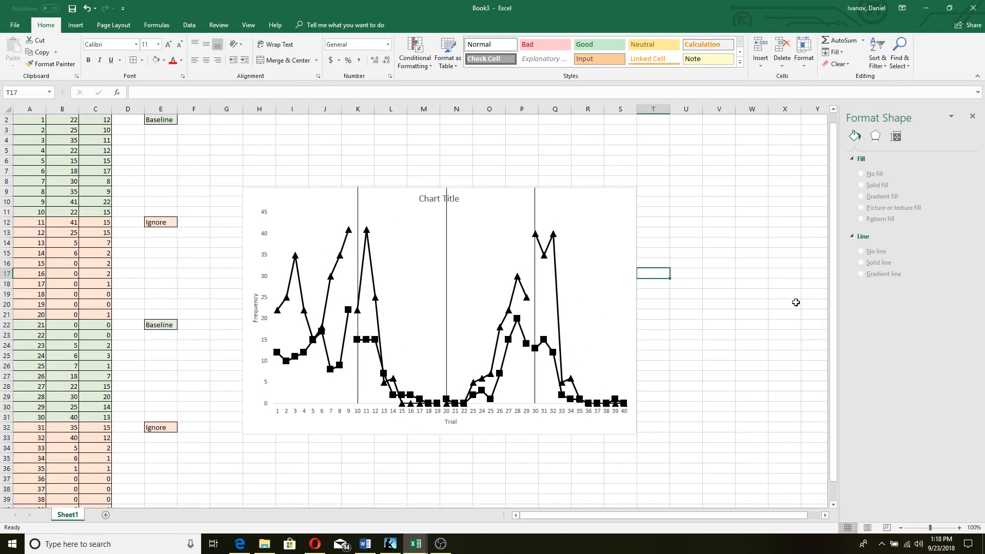
{"action": "scroll", "coordinate": [747, 385], "scroll_direction": "up", "scroll_amount": 1, "text": "ctrl"}
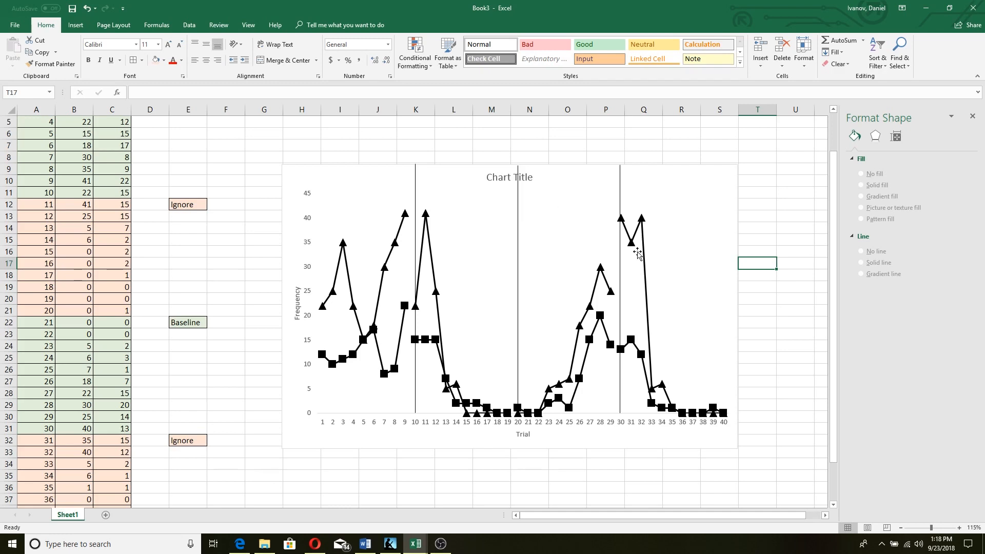
{"action": "left_click", "coordinate": [503, 179]}
{"action": "left_click_drag", "start_coordinate": [483, 176], "coordinate": [343, 185]}
{"action": "left_click", "coordinate": [365, 180]}
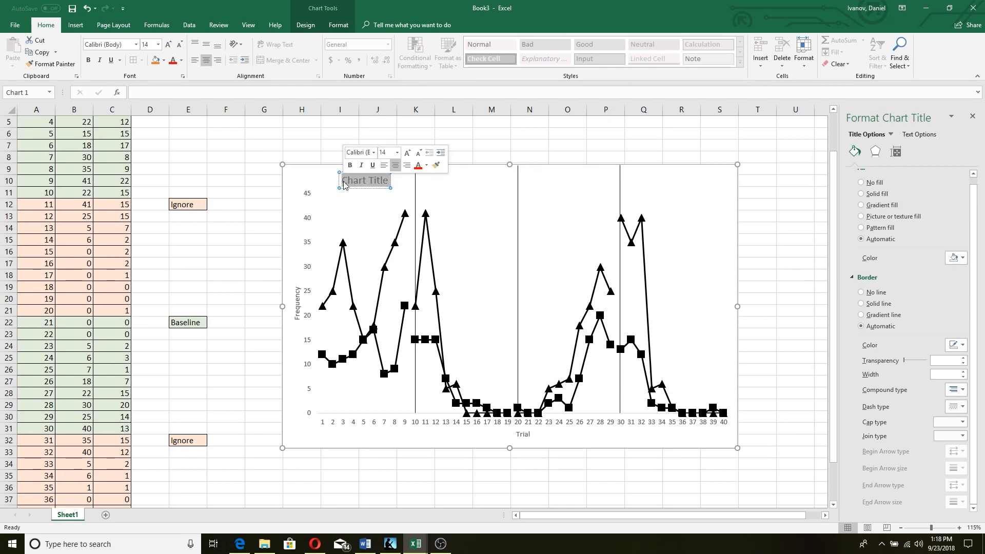
{"action": "type", "text": "Baseline"}
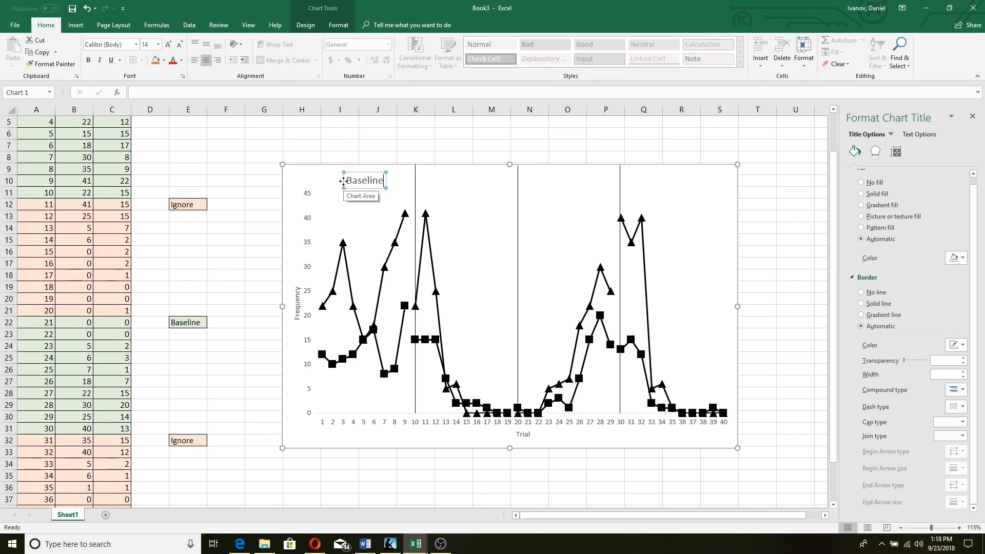
{"action": "left_click", "coordinate": [430, 183]}
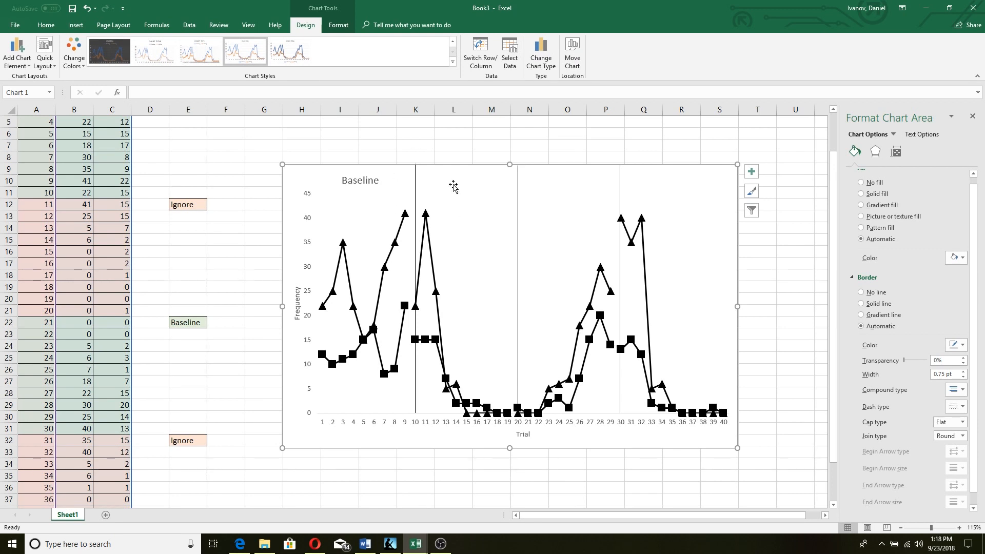
{"action": "left_click", "coordinate": [381, 132]}
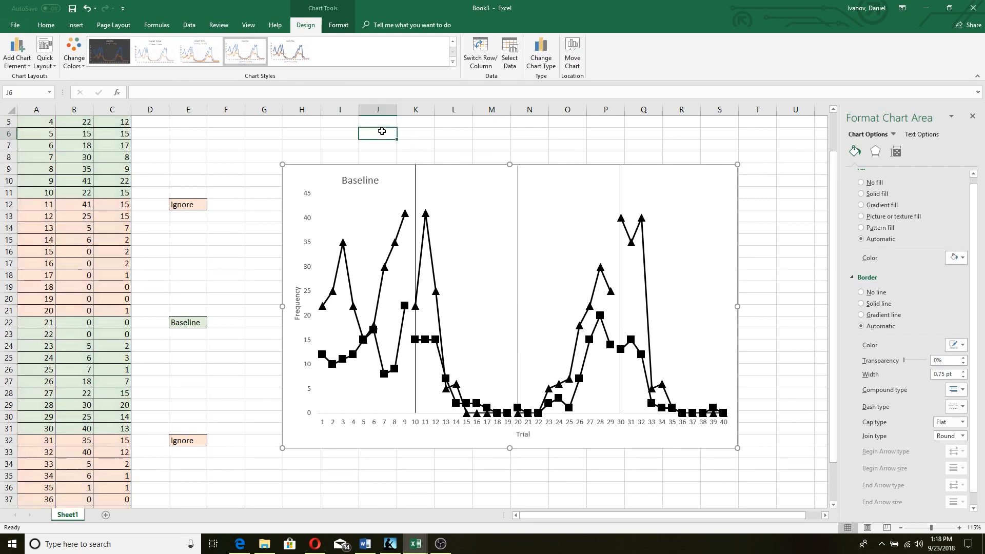
Insert a text box reading 'Ignore' inside the second phase
{"action": "left_click", "coordinate": [77, 25]}
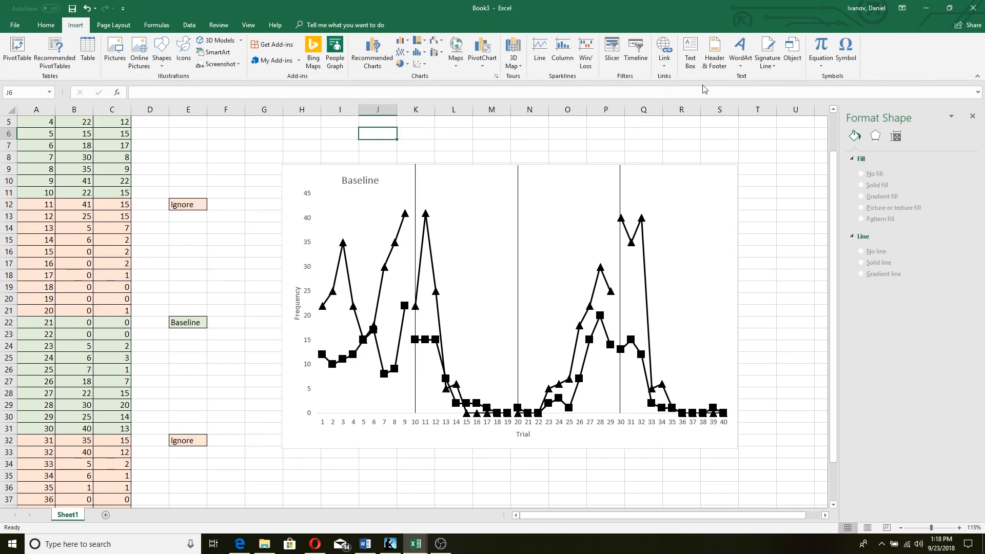
{"action": "left_click", "coordinate": [697, 61]}
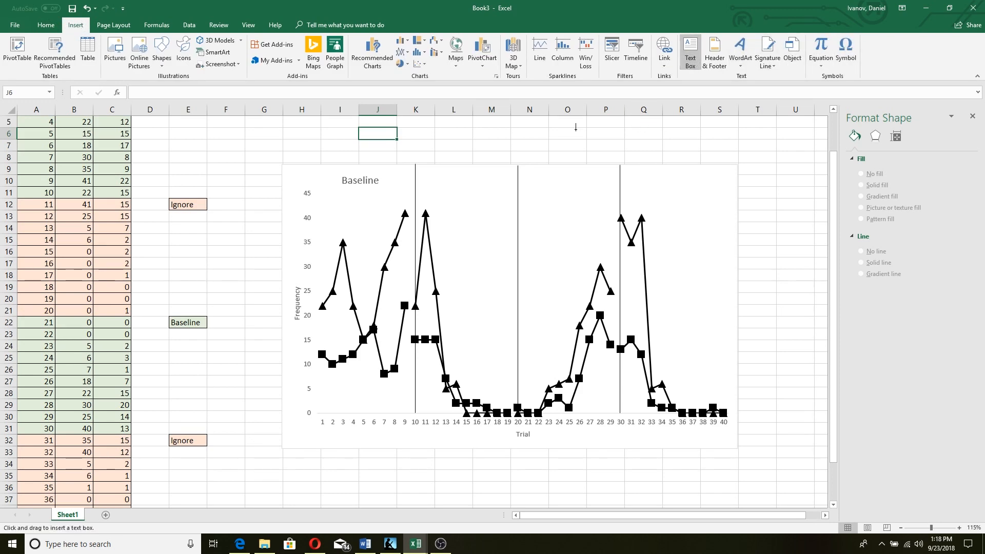
{"action": "left_click", "coordinate": [437, 182]}
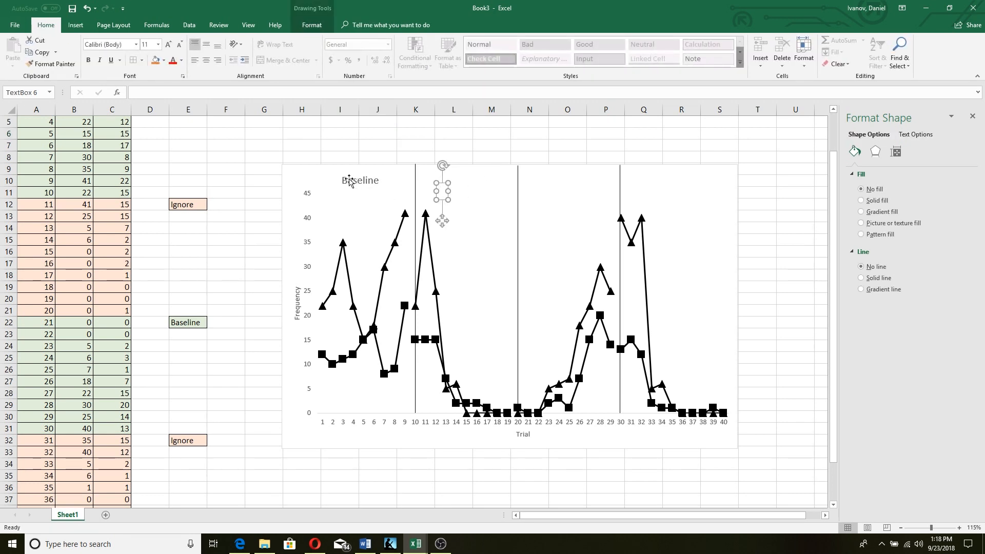
{"action": "type", "text": "Ignore"}
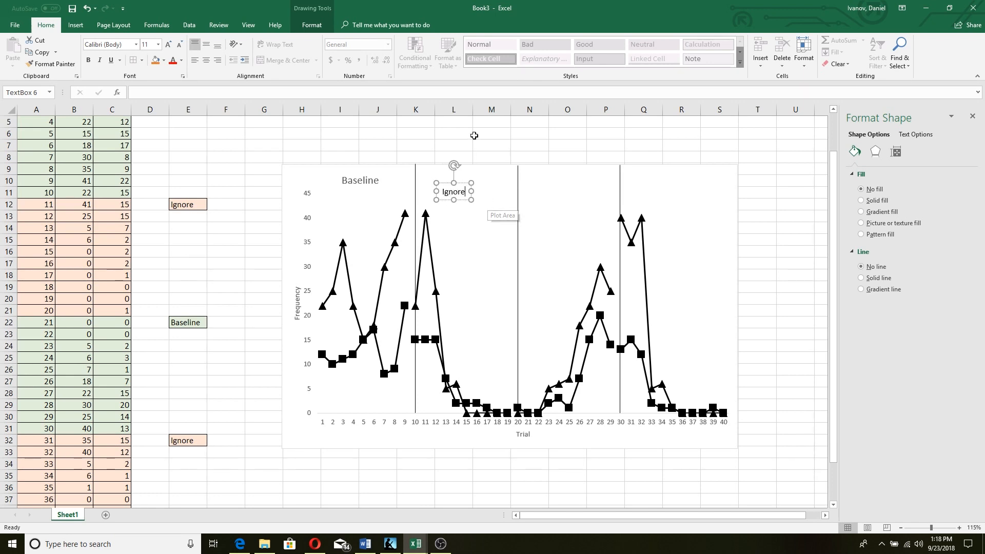
{"action": "left_click", "coordinate": [474, 135]}
Set the Ignore label to 14 pt to match Baseline and move it to the top edge
{"action": "left_click", "coordinate": [372, 182]}
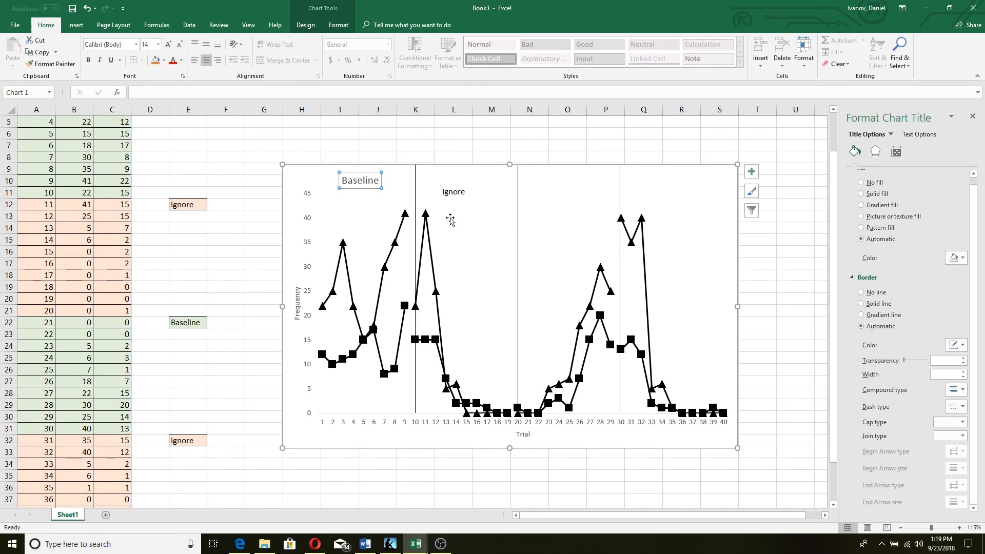
{"action": "left_click", "coordinate": [458, 193]}
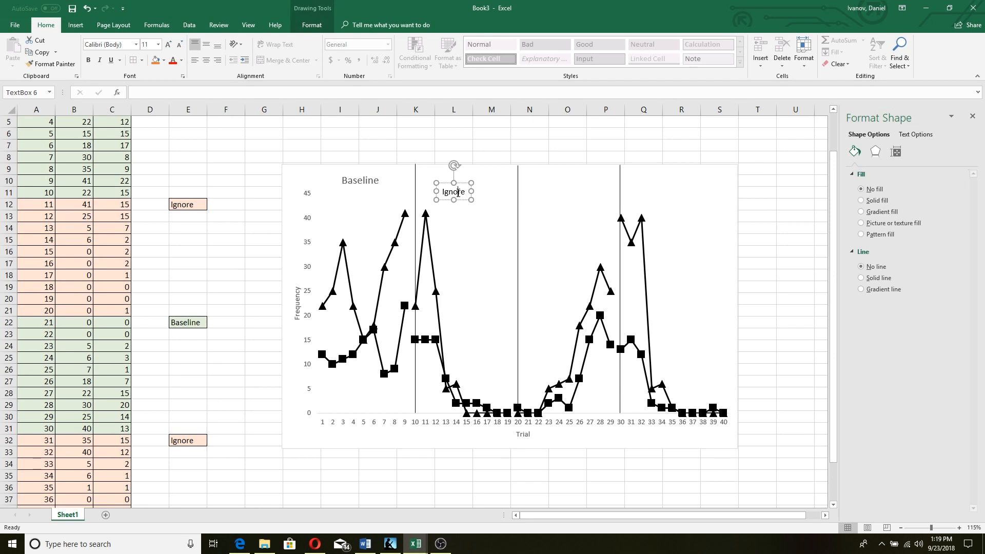
{"action": "left_click", "coordinate": [167, 44]}
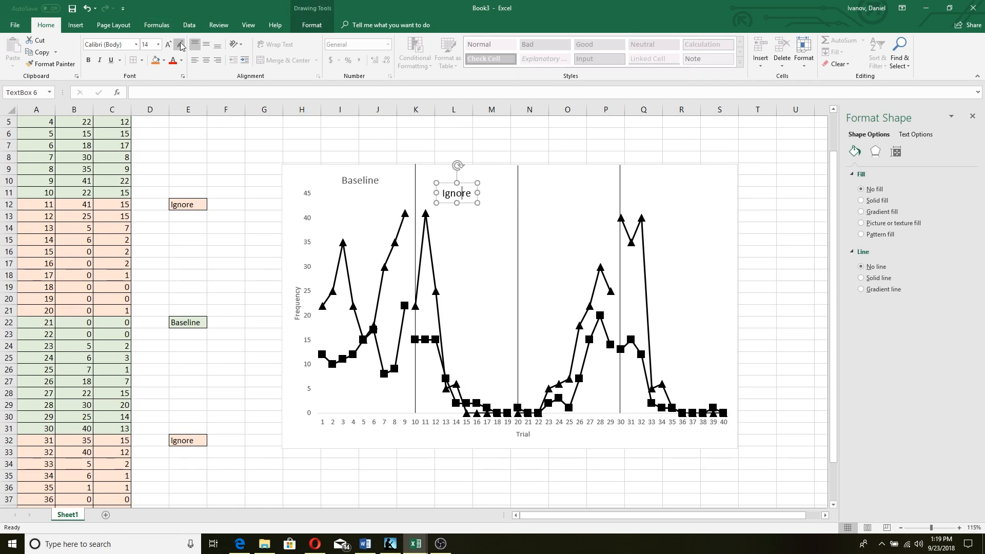
{"action": "left_click_drag", "start_coordinate": [449, 183], "coordinate": [456, 172]}
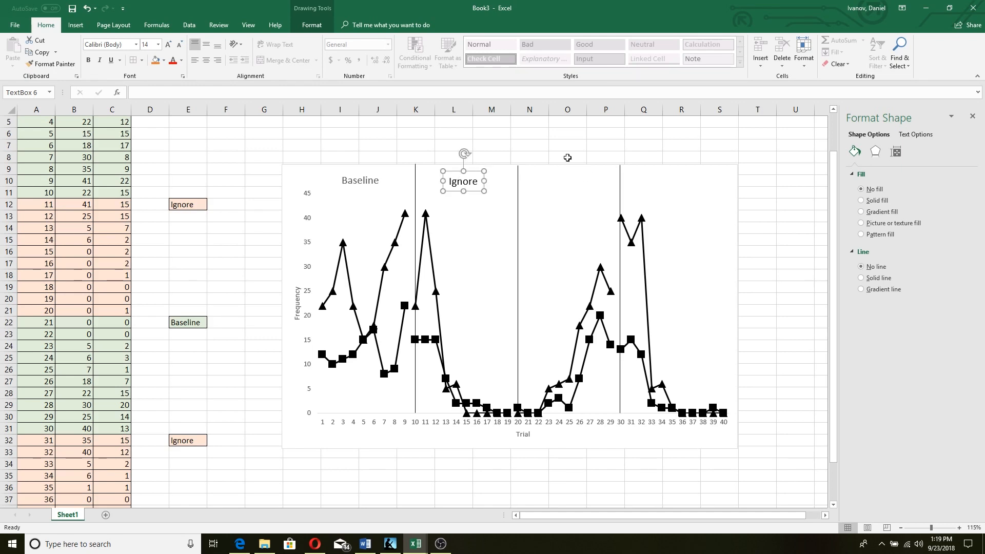
{"action": "left_click", "coordinate": [510, 136]}
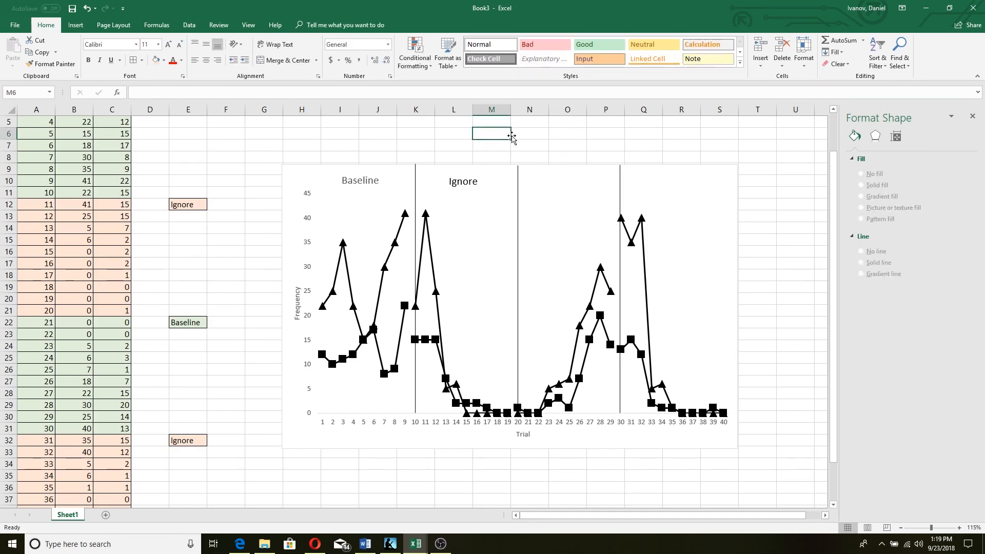
Duplicate the Ignore label into the fourth phase
{"action": "left_click", "coordinate": [460, 181]}
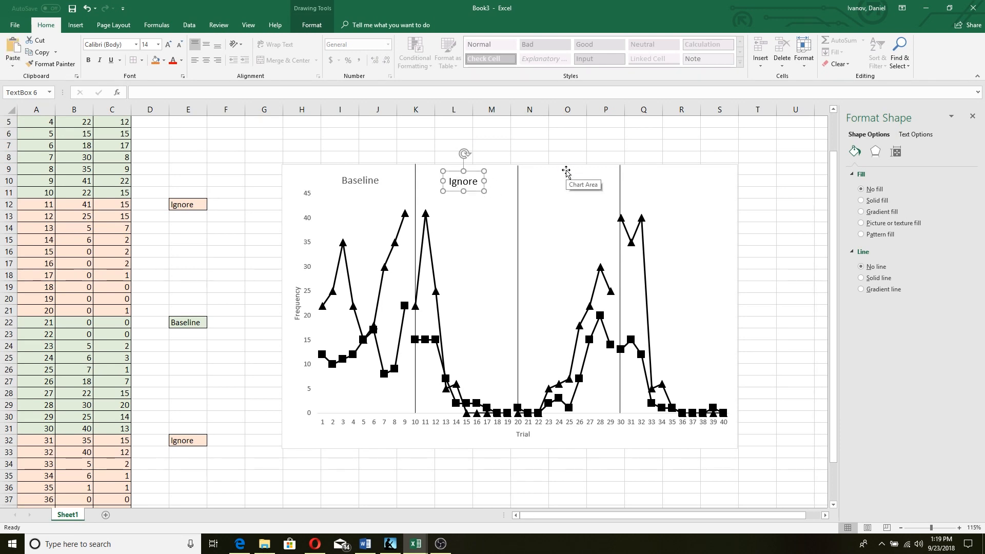
{"action": "key", "text": "ctrl+d"}
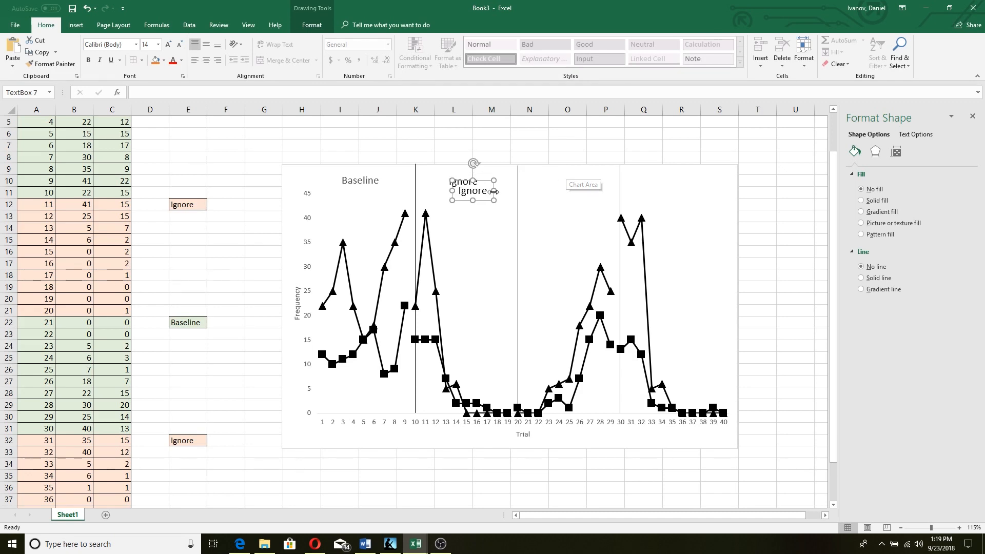
{"action": "left_click_drag", "start_coordinate": [494, 195], "coordinate": [699, 187]}
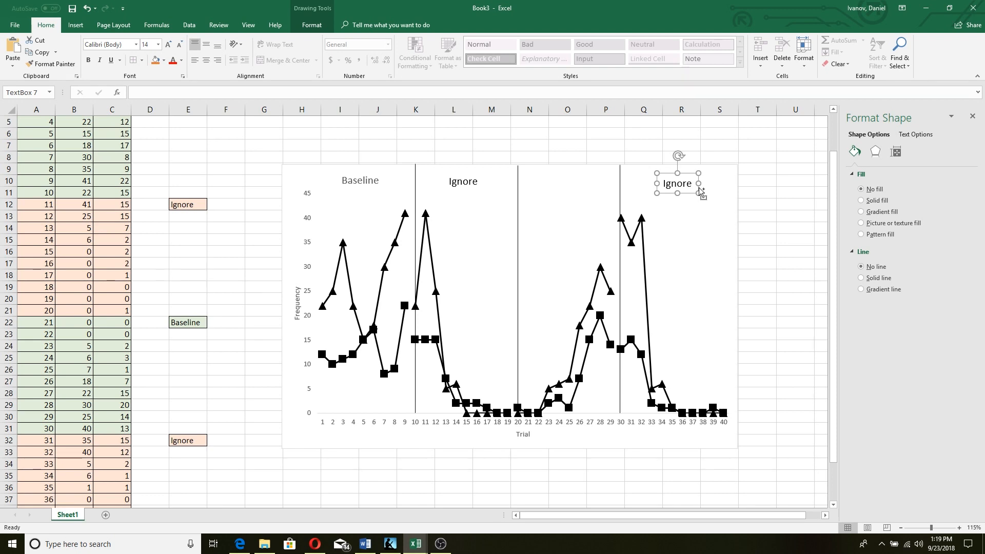
Place another copy in the third phase and change its text to 'Baseline'
{"action": "key", "text": "ctrl+d"}
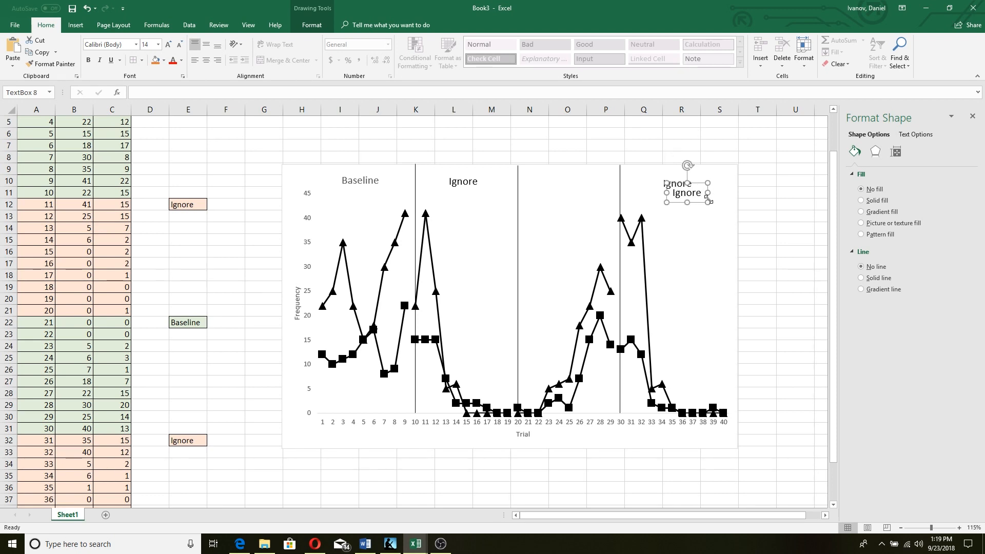
{"action": "left_click_drag", "start_coordinate": [697, 194], "coordinate": [577, 184]}
{"action": "left_click", "coordinate": [576, 183]}
{"action": "double_click", "coordinate": [581, 184]}
{"action": "type", "text": "Baseline"}
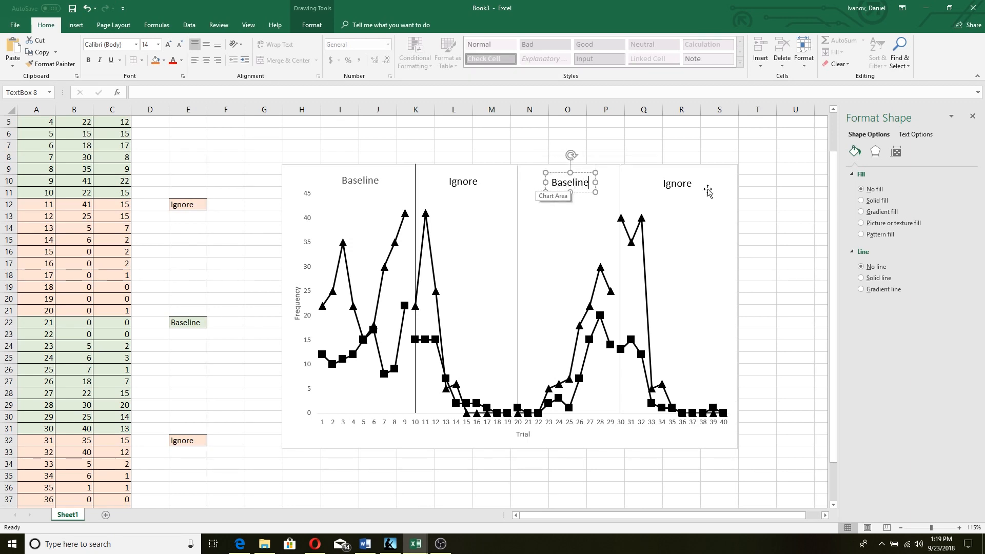
{"action": "left_click", "coordinate": [710, 144]}
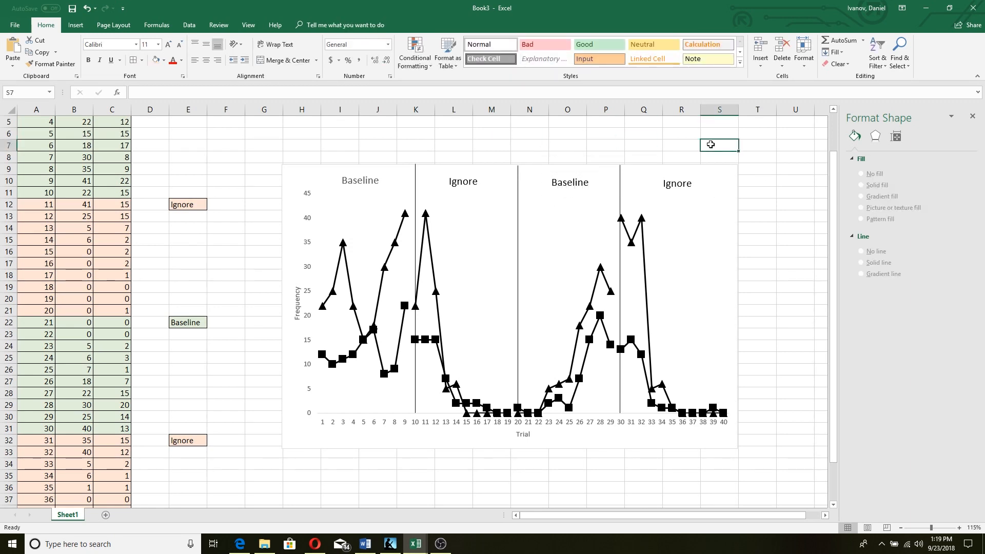
{"action": "left_click", "coordinate": [708, 263]}
Turn on the chart legend and set its position to Bottom
{"action": "left_click", "coordinate": [751, 171]}
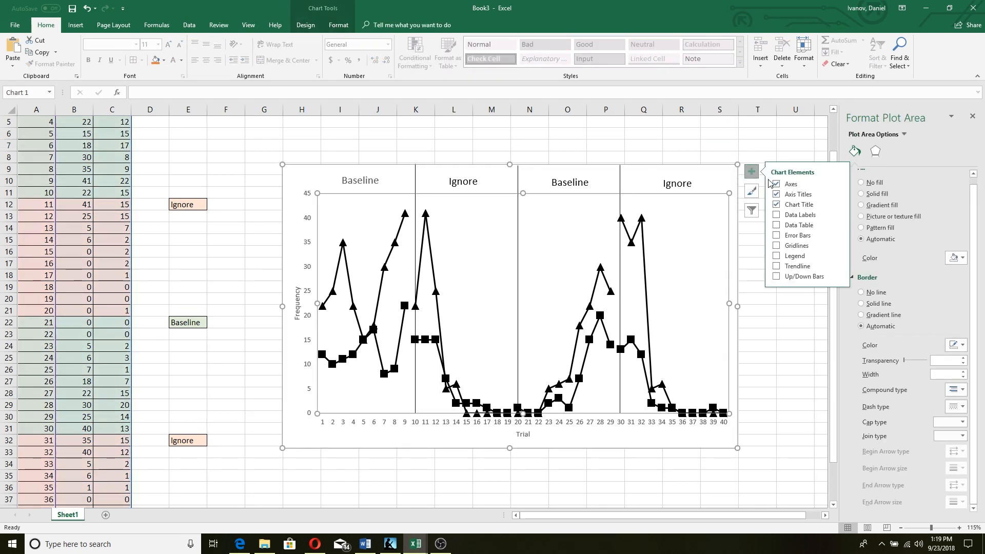
{"action": "left_click", "coordinate": [799, 258]}
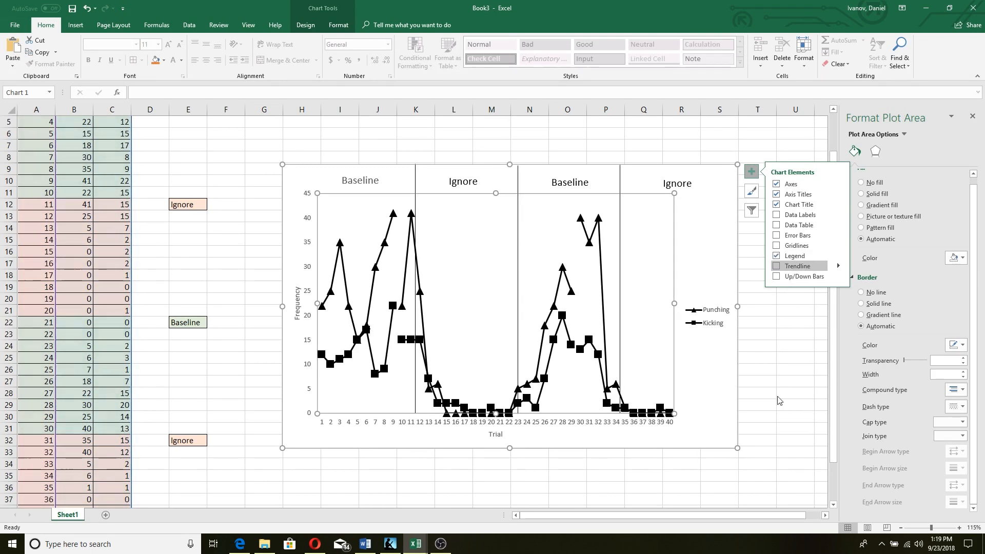
{"action": "left_click", "coordinate": [714, 317]}
{"action": "left_click", "coordinate": [750, 319]}
{"action": "left_click", "coordinate": [711, 311]}
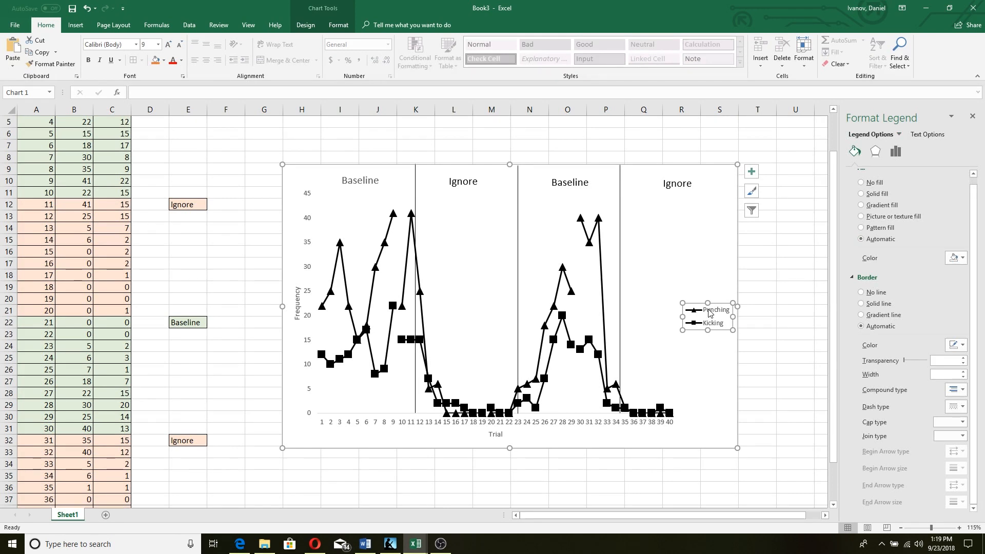
{"action": "right_click", "coordinate": [710, 311]}
{"action": "left_click", "coordinate": [758, 393]}
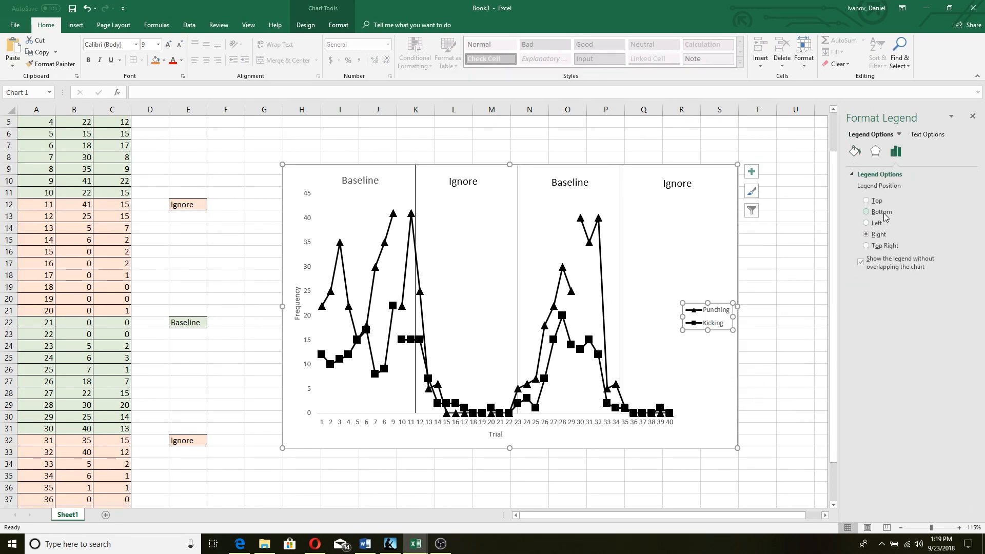
{"action": "left_click", "coordinate": [881, 212]}
{"action": "left_click", "coordinate": [780, 316]}
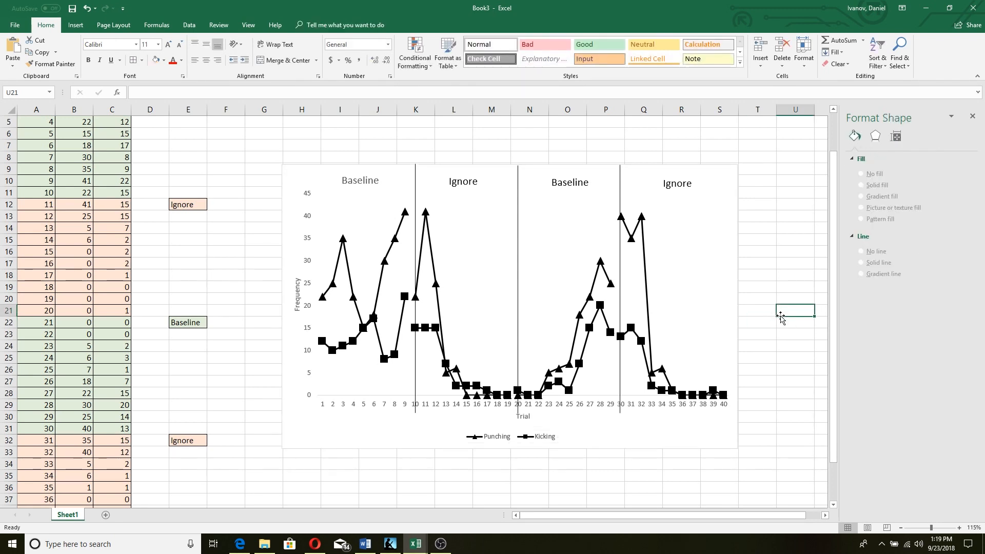
Enter 'ABAB Design (Reversal)' in cell K8 at font size 22
{"action": "left_click", "coordinate": [422, 156]}
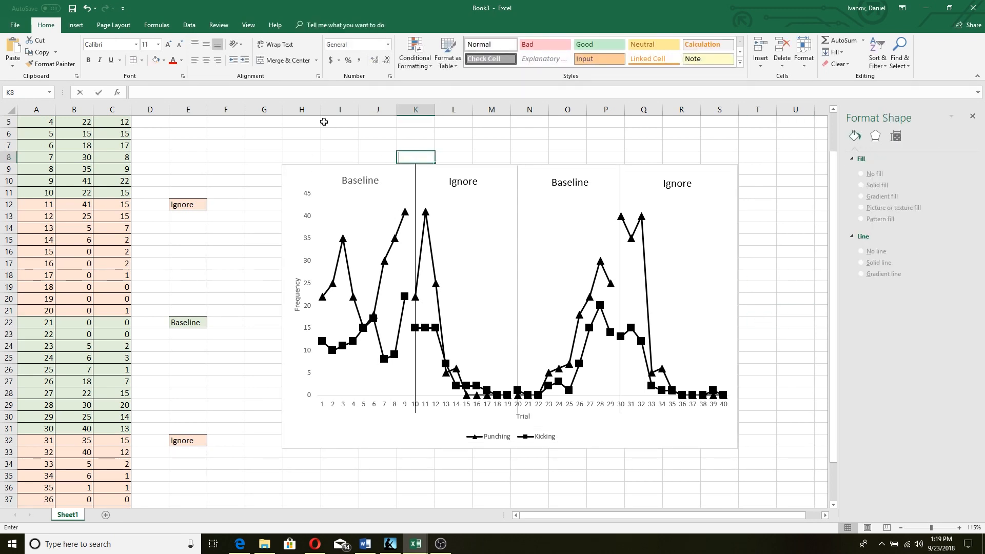
{"action": "left_click", "coordinate": [159, 45]}
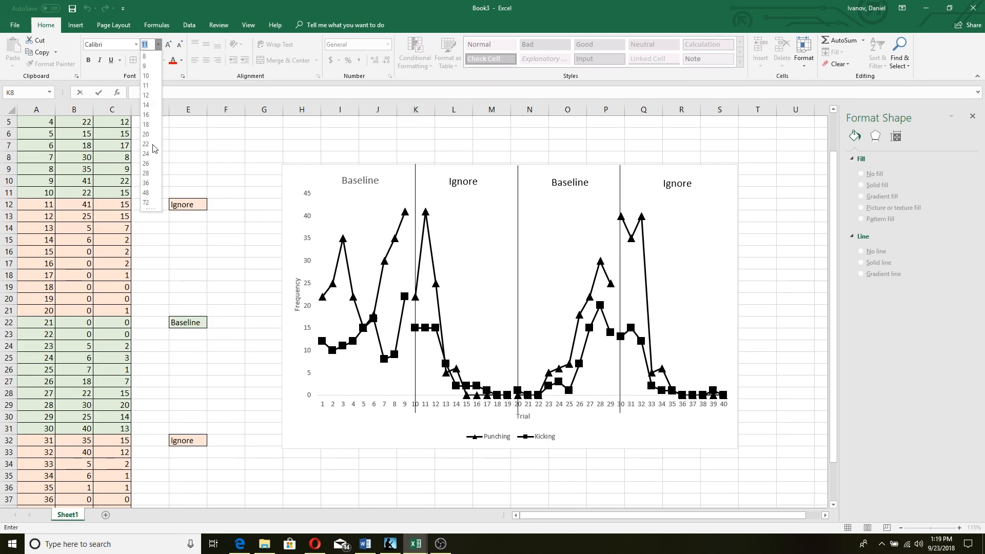
{"action": "left_click", "coordinate": [149, 144]}
{"action": "type", "text": "AB"}
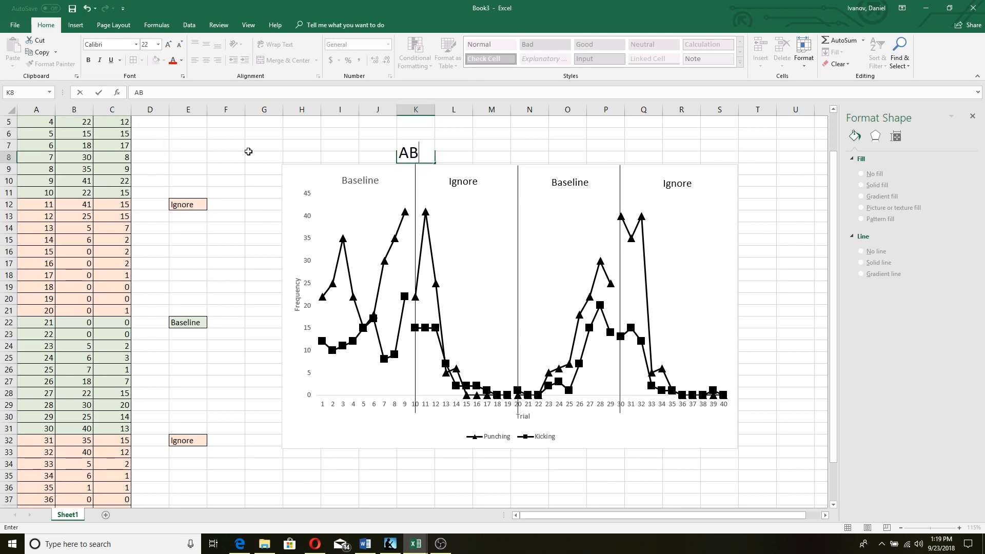
{"action": "type", "text": "AB Design"}
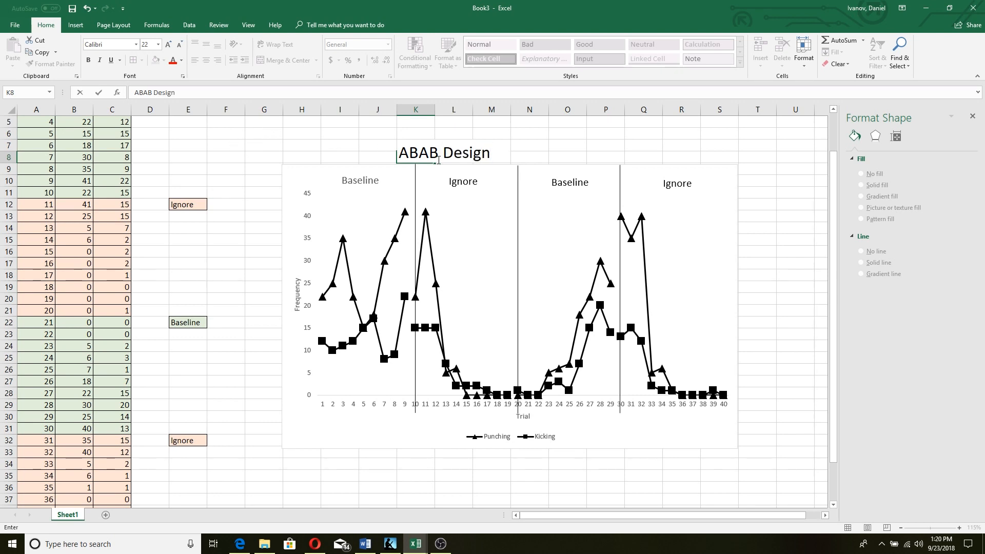
{"action": "type", "text": " (Reversal"}
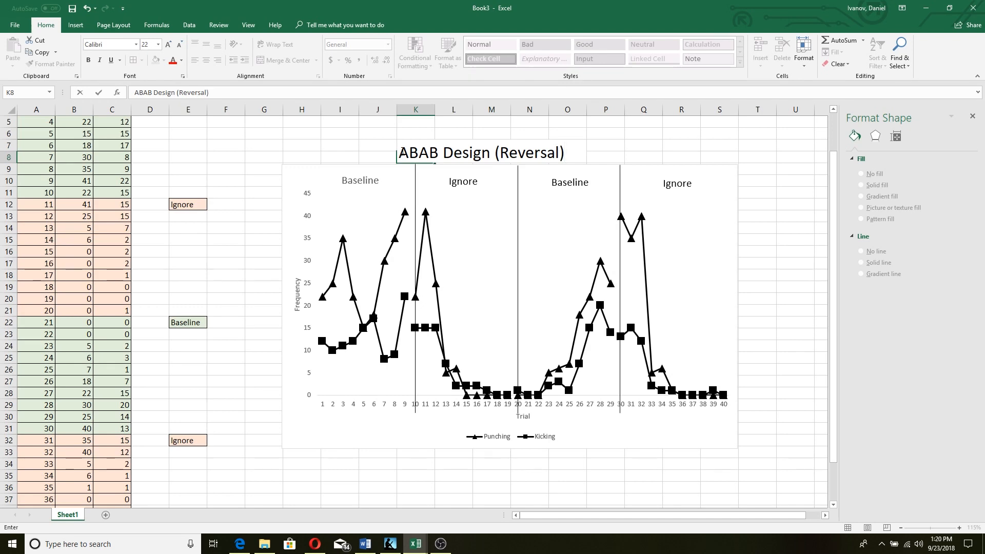
{"action": "type", "text": ")"}
{"action": "left_click", "coordinate": [709, 147]}
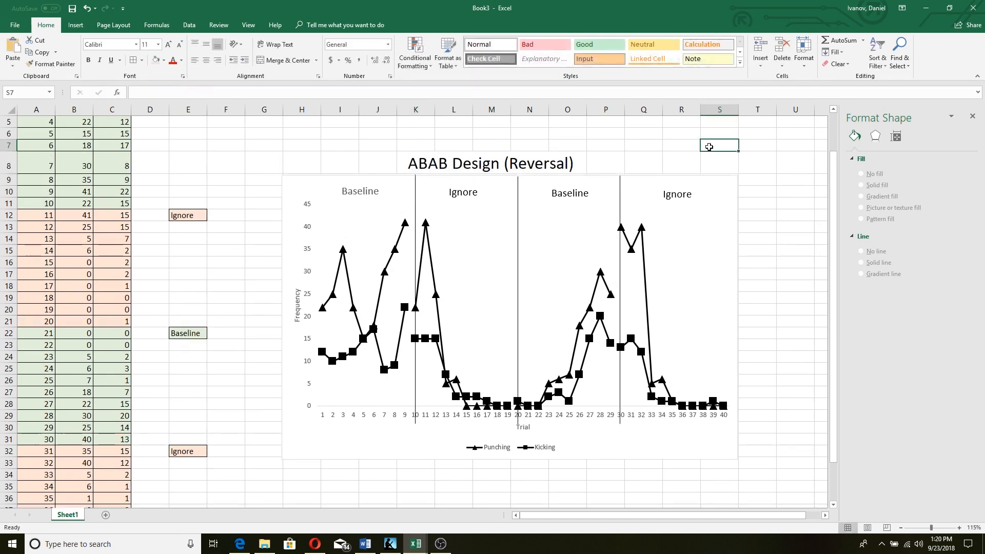